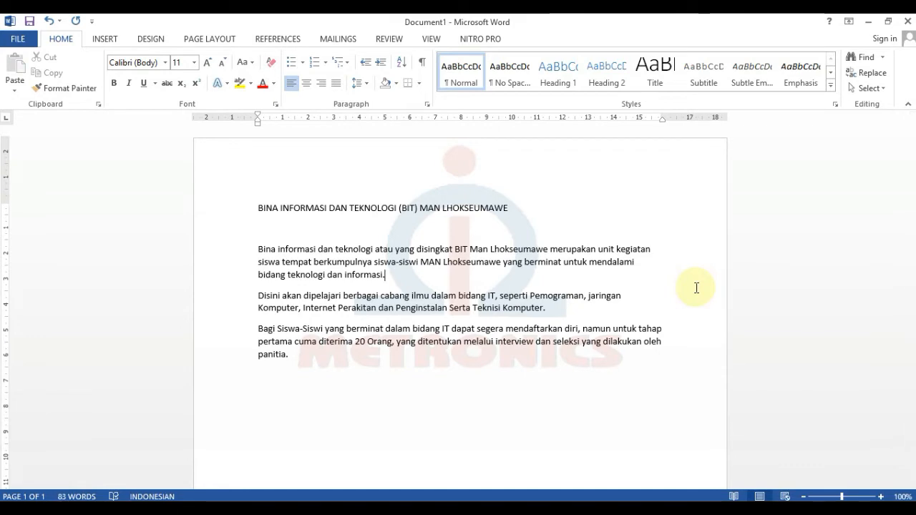
Step: Look through the page from the title down to its lower edge and back to the last paragraph
key(Page_Up)
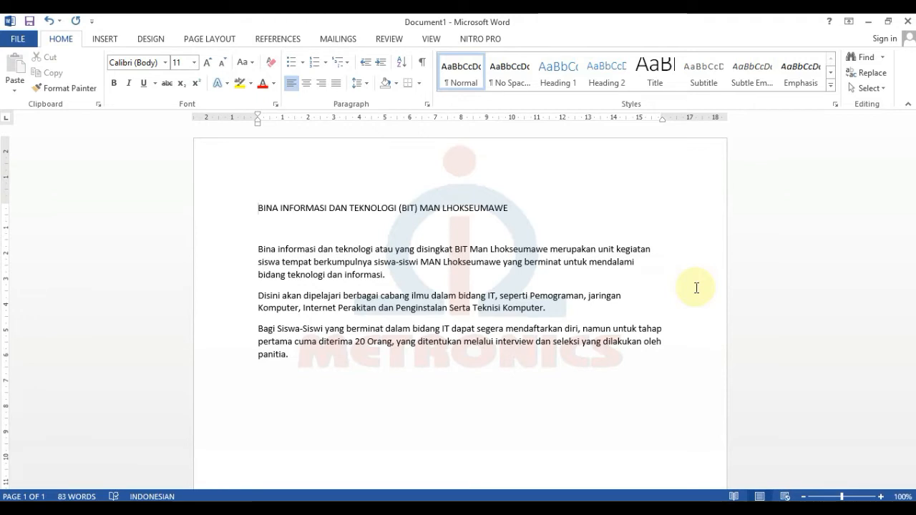
key(Page_Down)
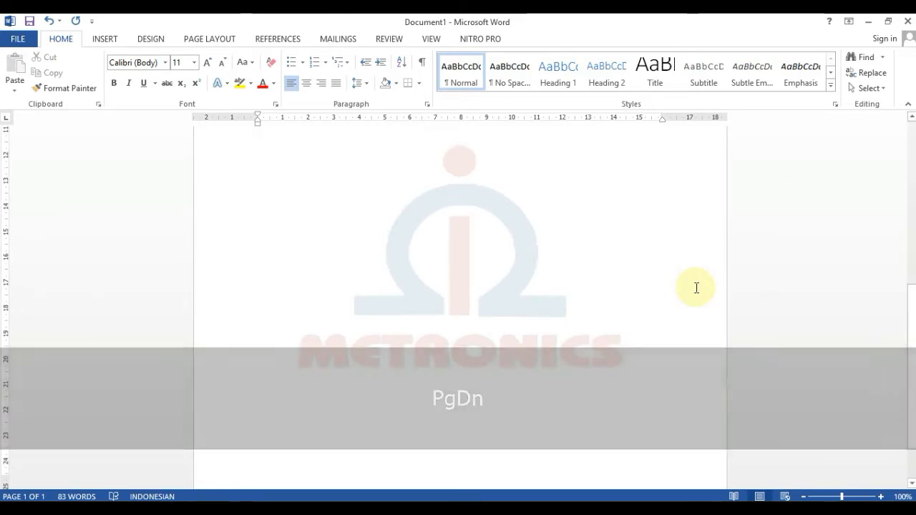
scroll(696, 288, up, 4)
scroll(696, 288, down, 6)
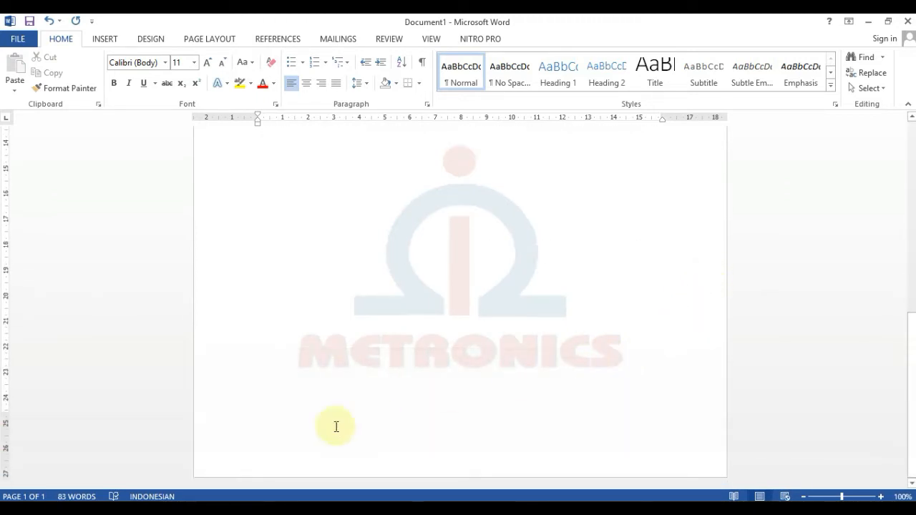
scroll(344, 414, up, 4)
key(F3)
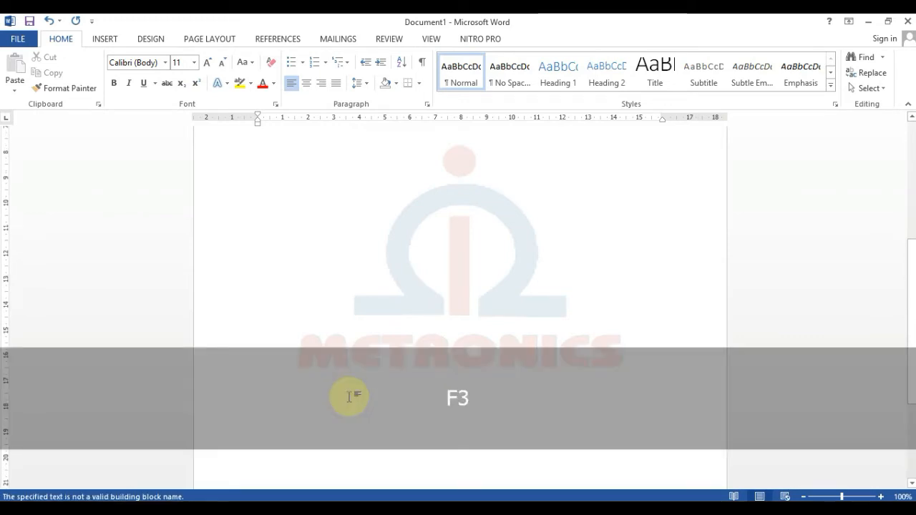
key(ctrl)
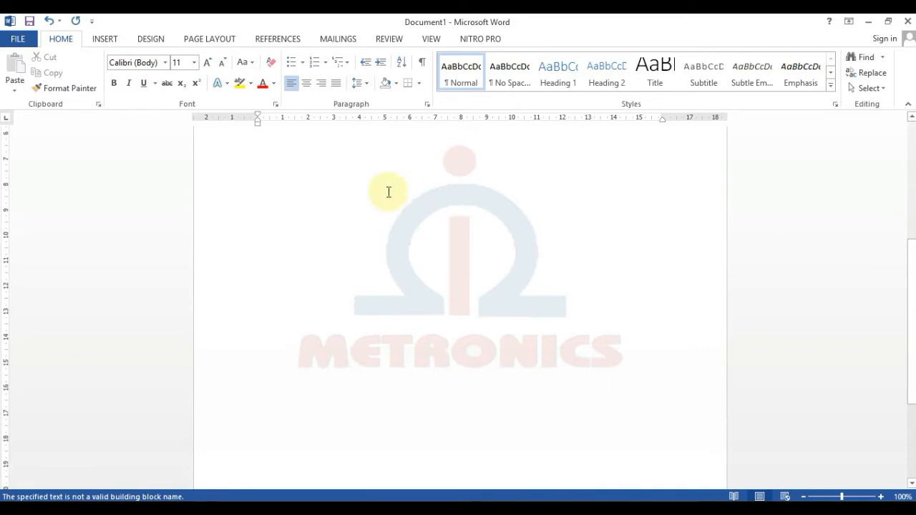
scroll(389, 192, up, 3)
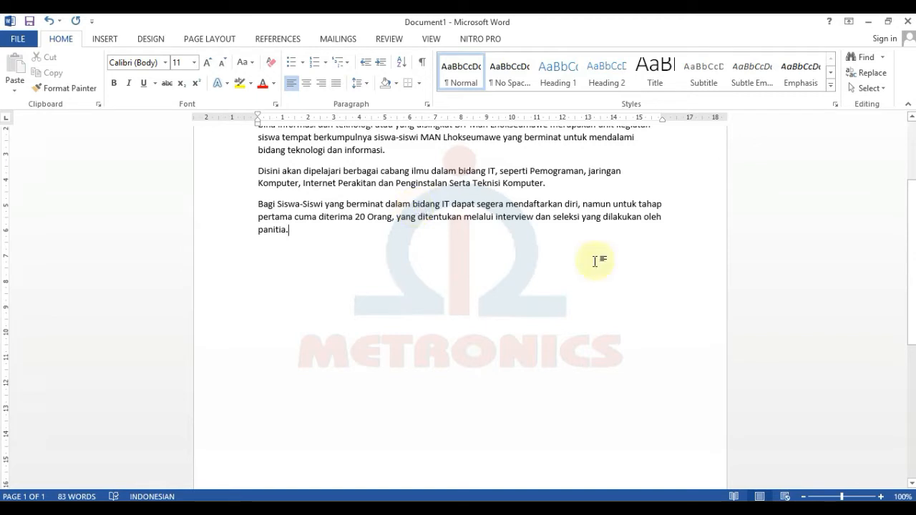
Step: Place the text cursor in the last two paragraphs and move it character by character and line by line around "Perakitan"
click(384, 204)
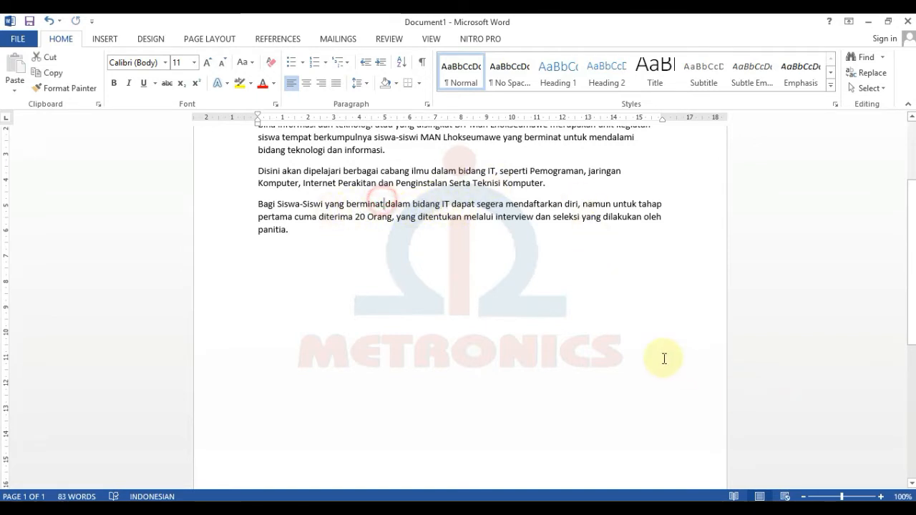
click(380, 194)
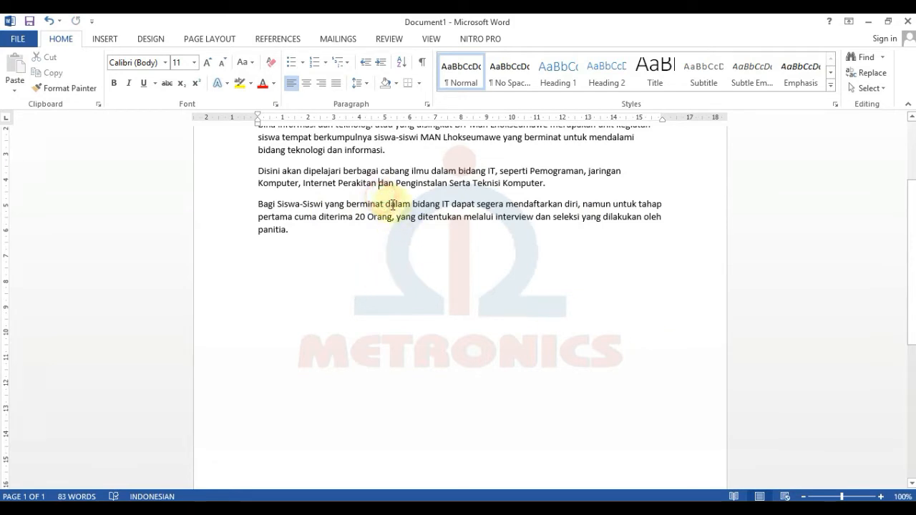
click(377, 184)
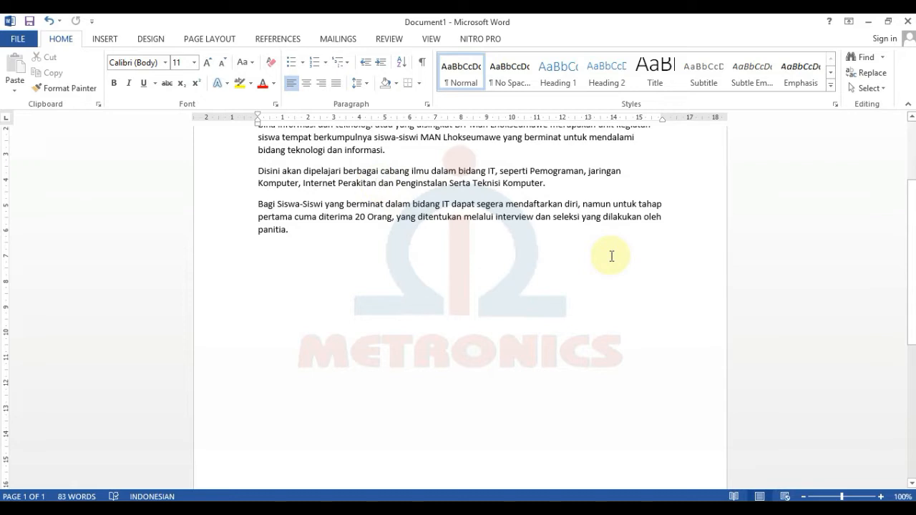
key(Left)
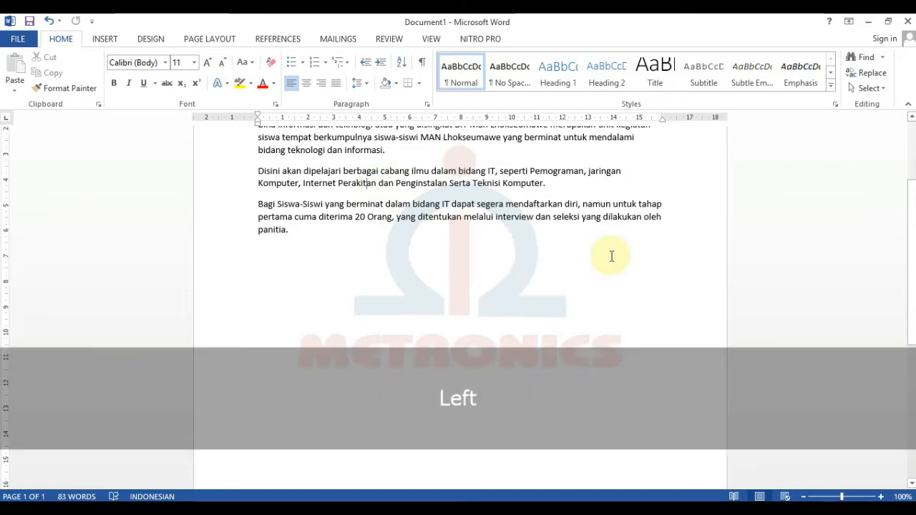
key(Right)
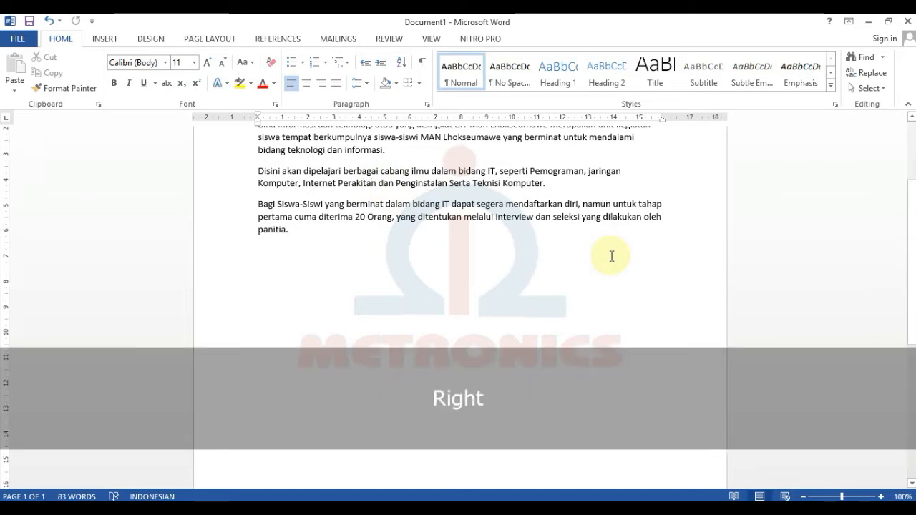
key(Left)
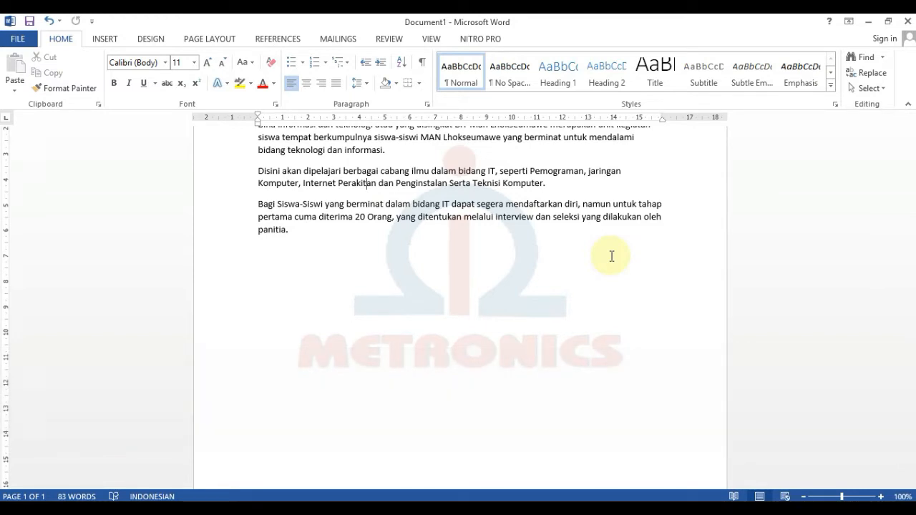
key(Right)
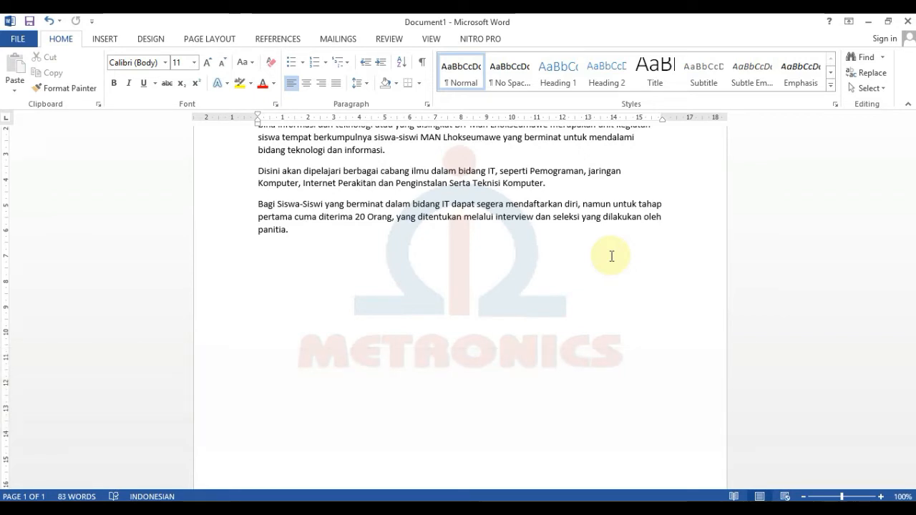
key(shift)
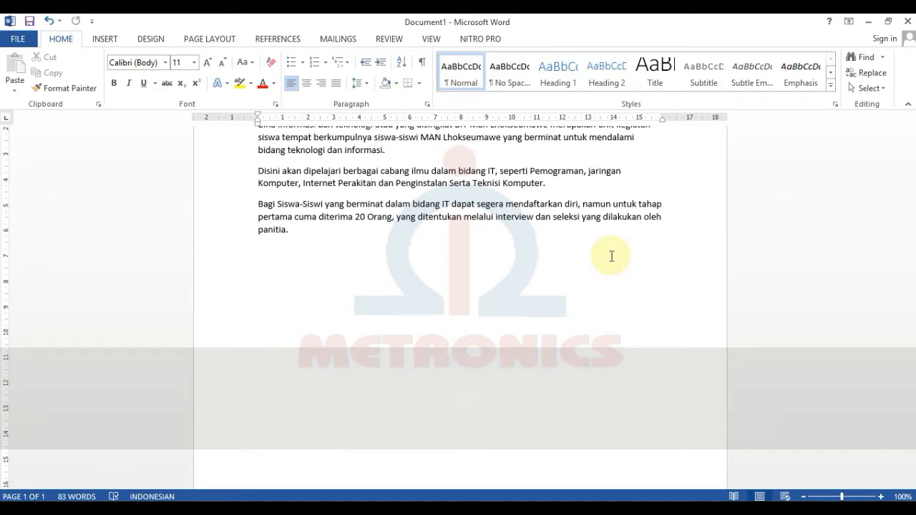
key(shift)
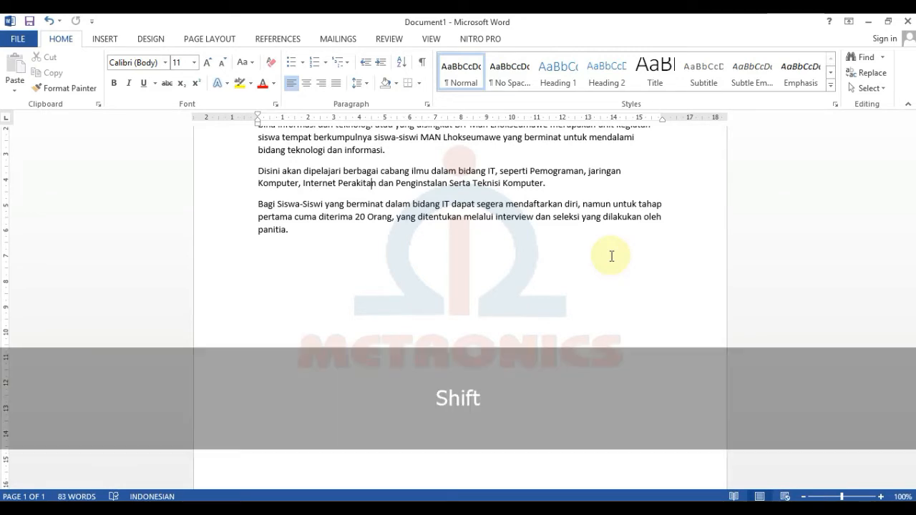
key(ctrl)
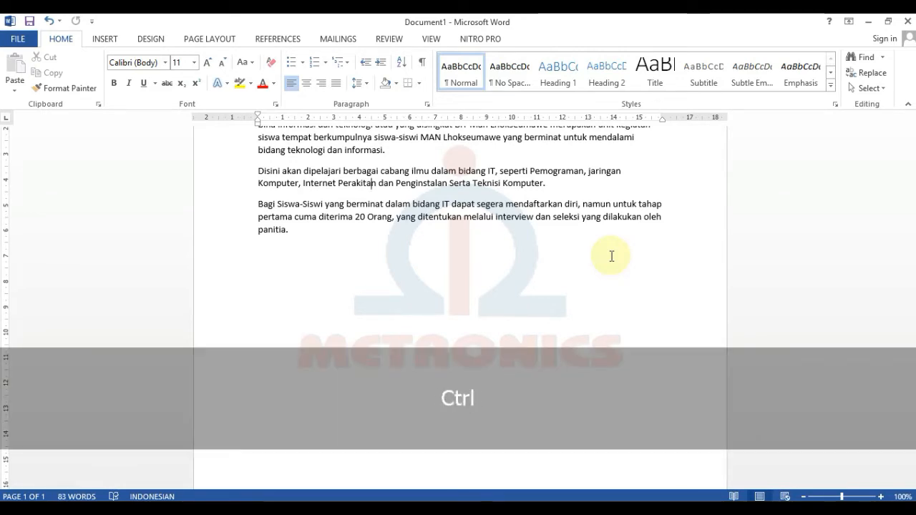
key(Up)
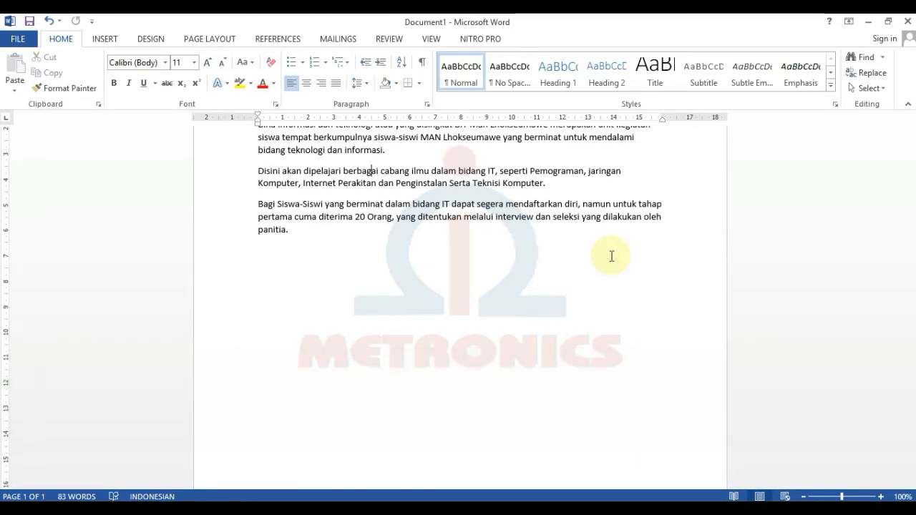
key(Down)
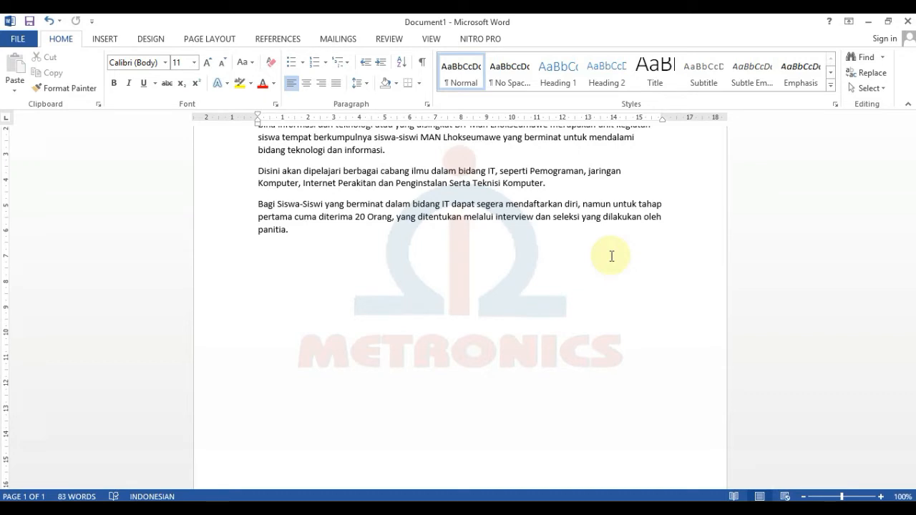
Step: Move the text cursor to the end of the document and back to its very beginning
key(ctrl)
key(ctrl+End)
key(ctrl+Home)
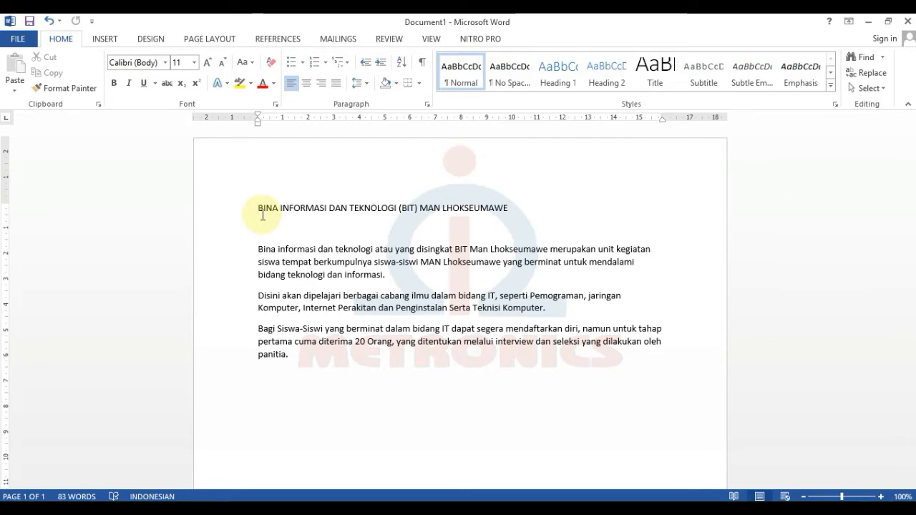
Step: Start saving the new document on the computer, choosing the Documents library as the location
click(24, 45)
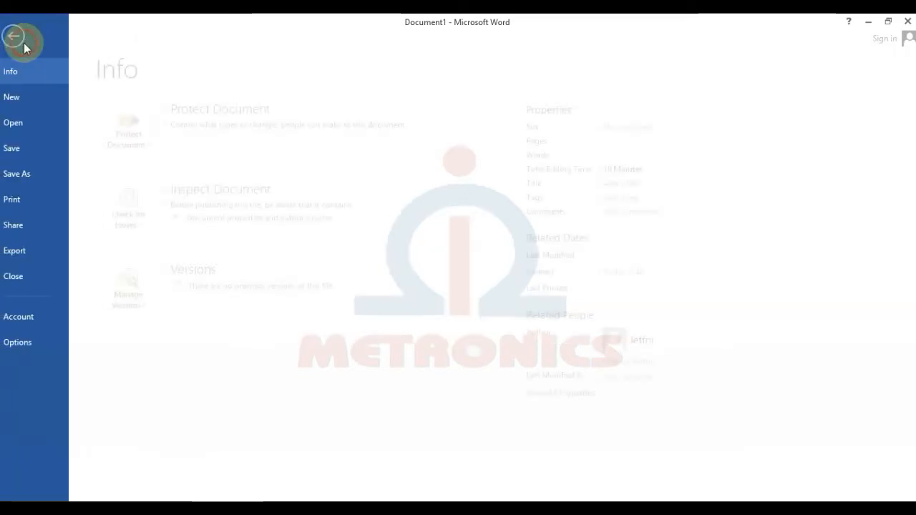
click(35, 153)
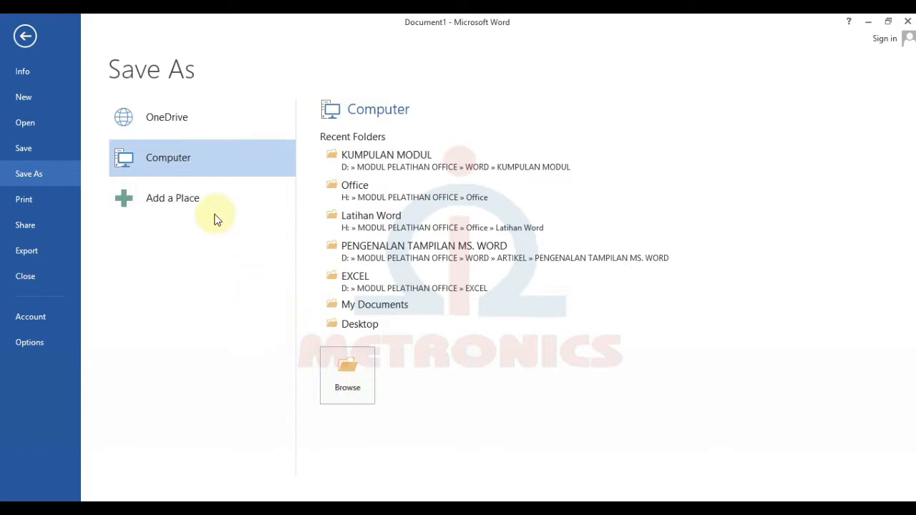
click(206, 156)
click(337, 369)
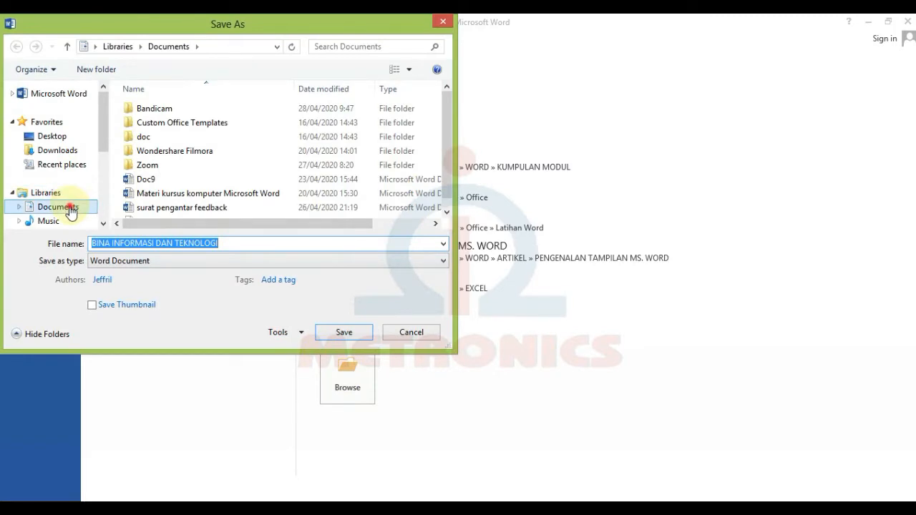
click(71, 212)
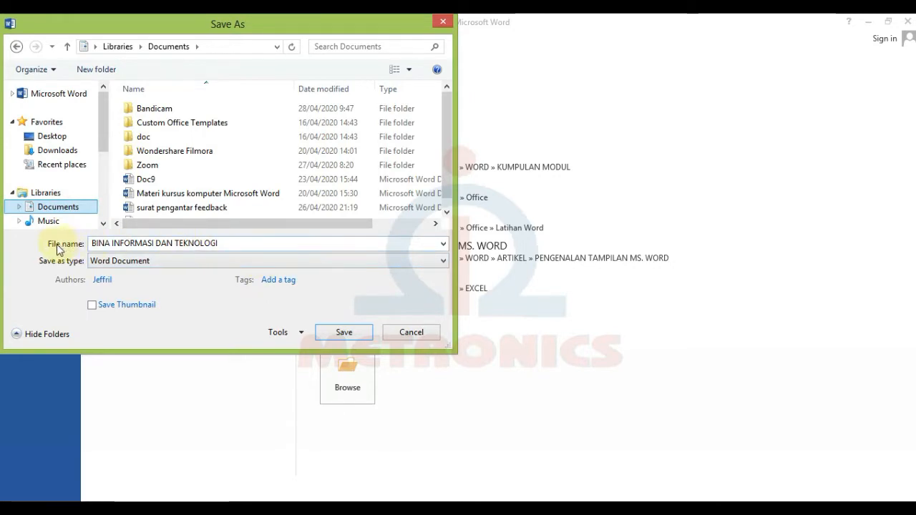
Step: Name the file "Latihan 1" and save it as a Word Document
click(237, 243)
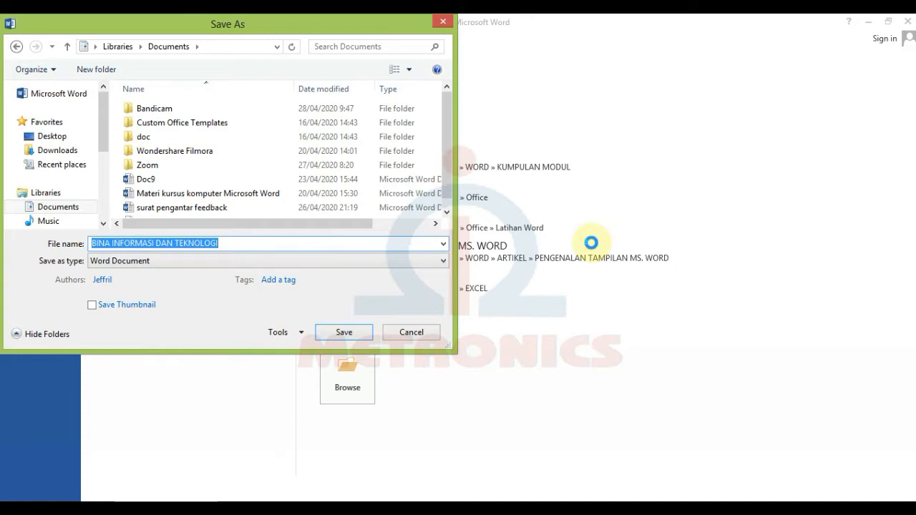
text(L)
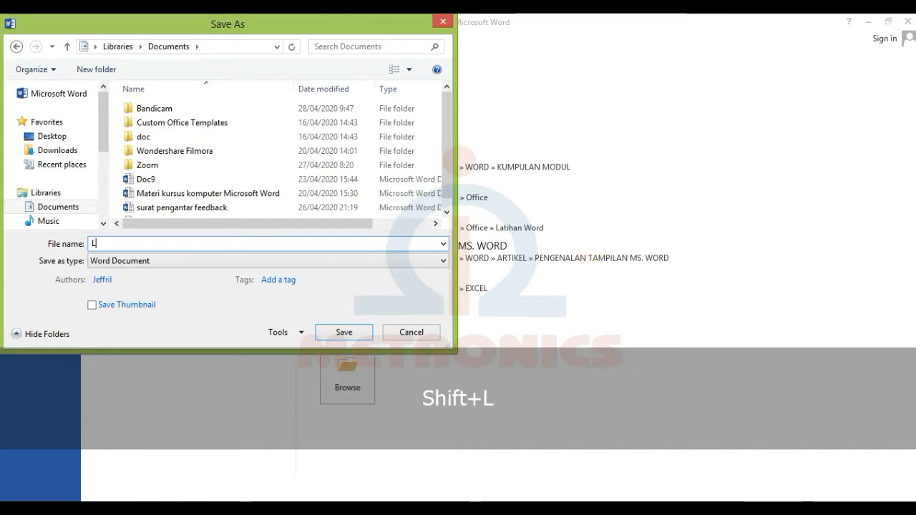
text(antihan )
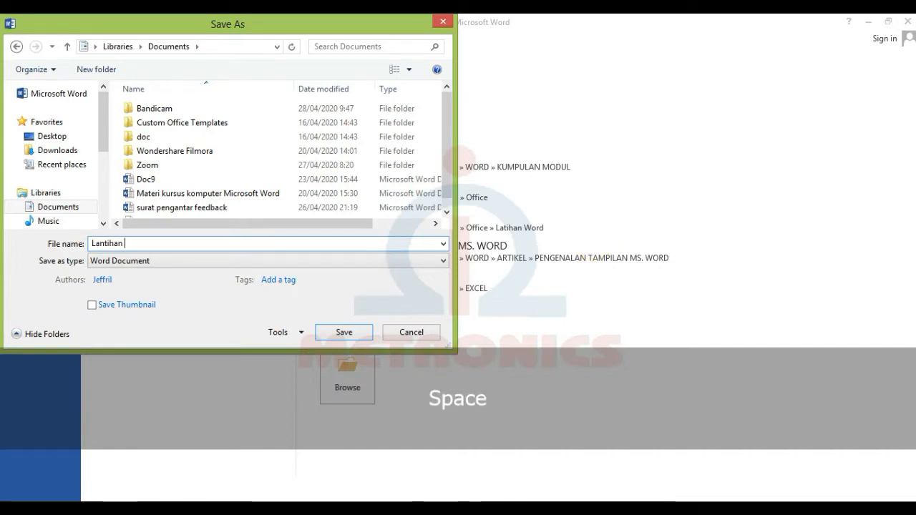
text(1)
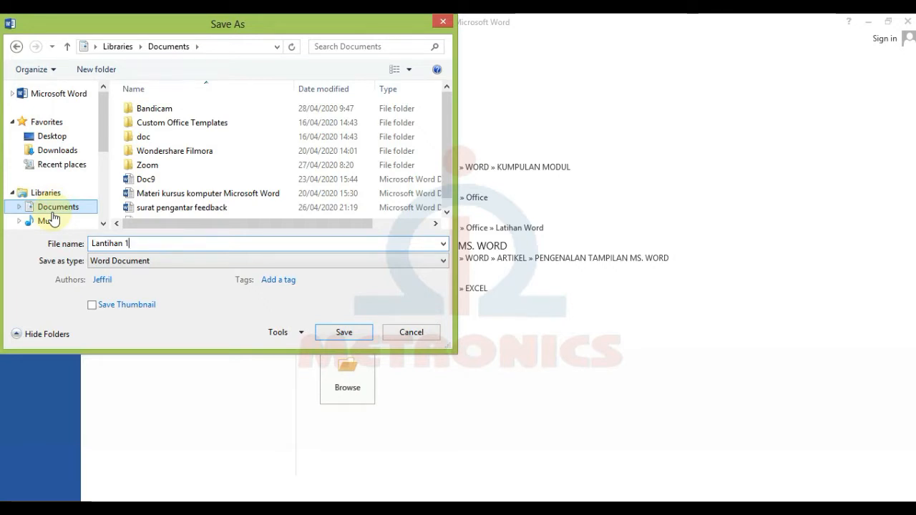
click(106, 243)
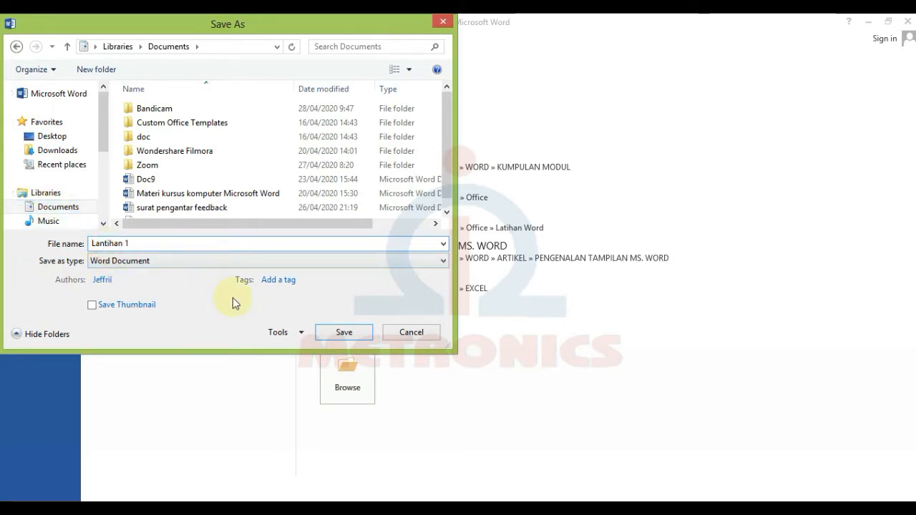
key(BackSpace)
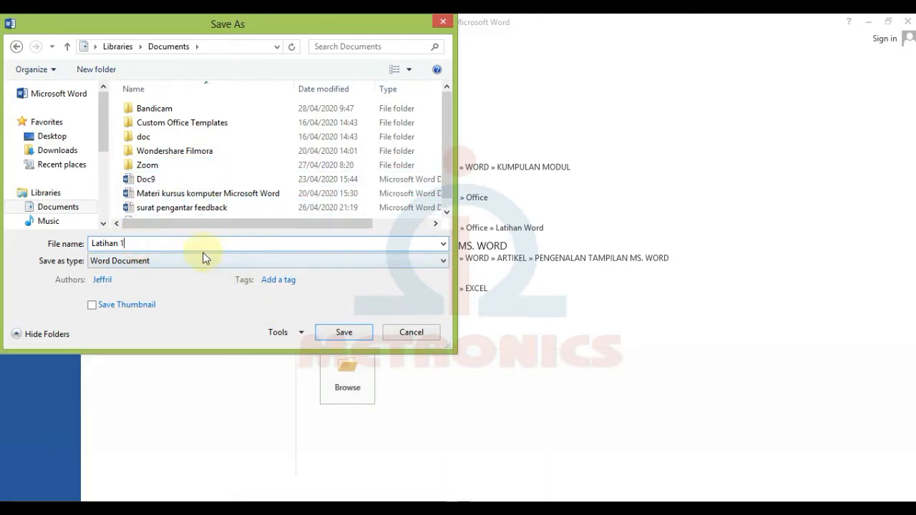
click(347, 338)
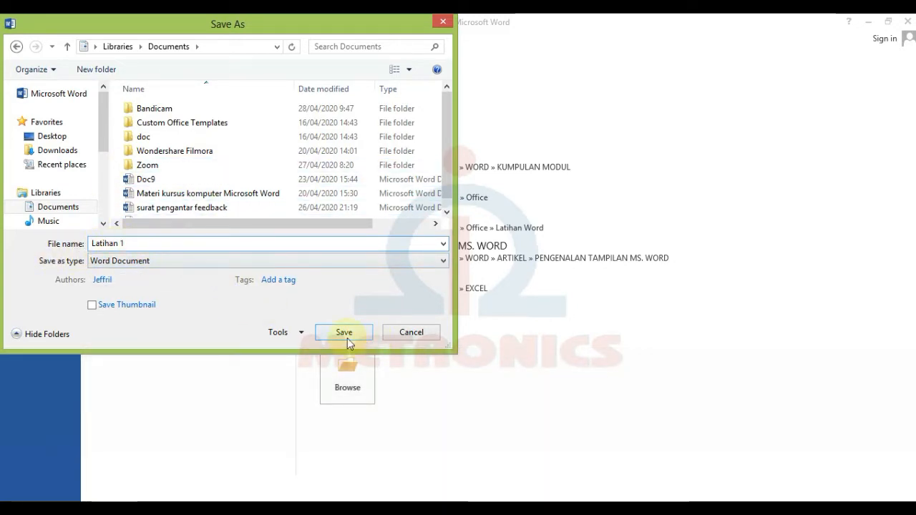
click(340, 340)
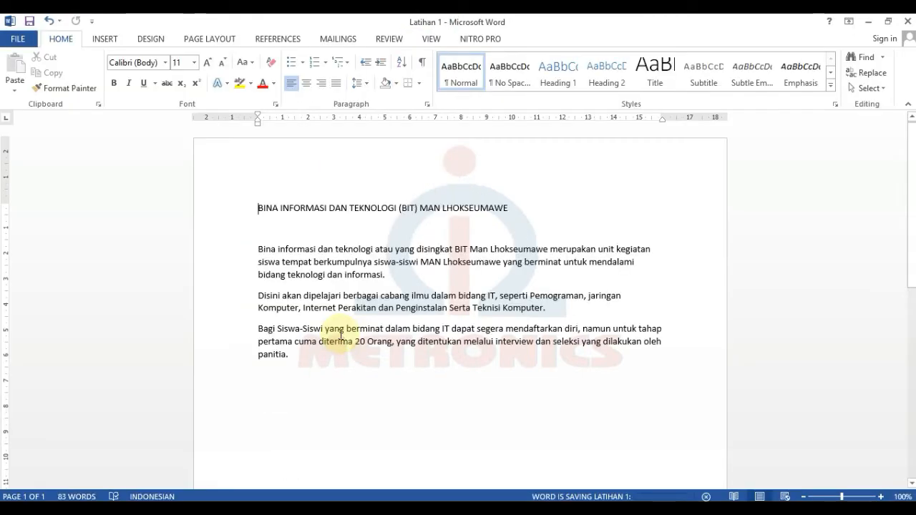
Step: Select all the text from the last paragraph up to the title, and view the saved file's information page before returning to the document
click(339, 361)
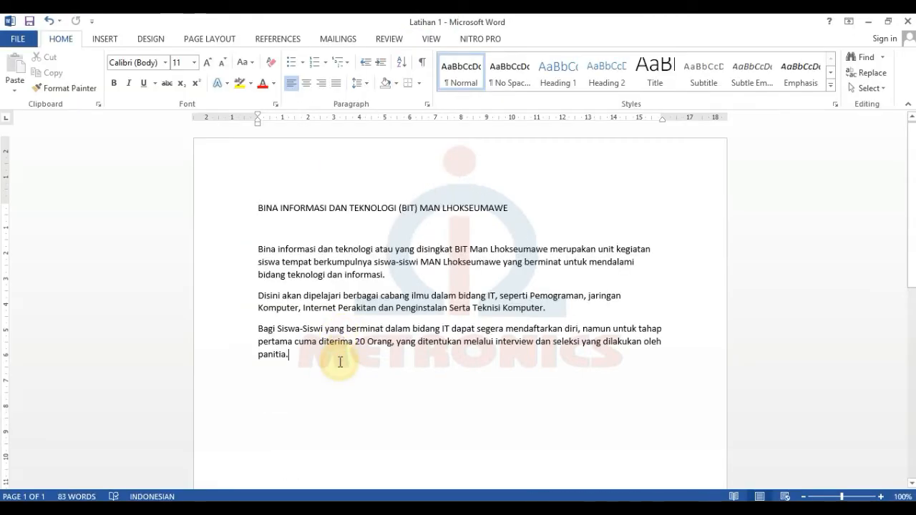
drag(347, 371, 219, 190)
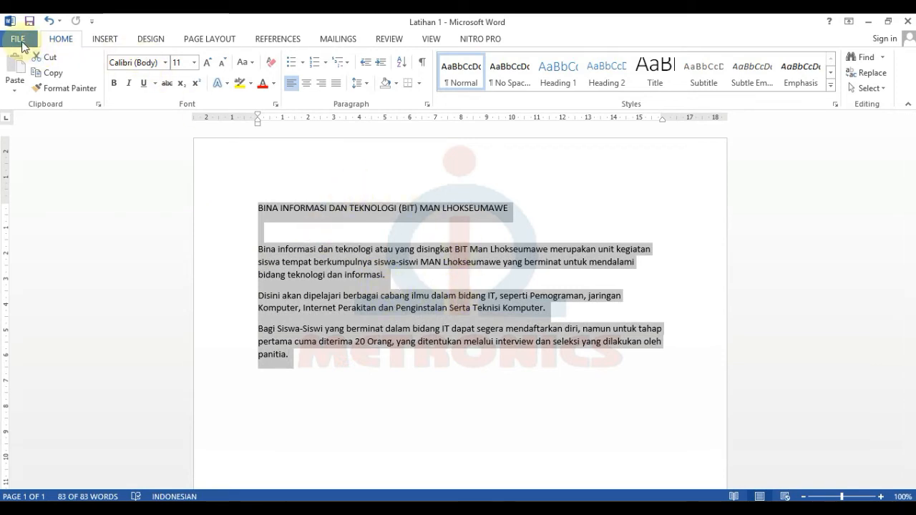
click(20, 40)
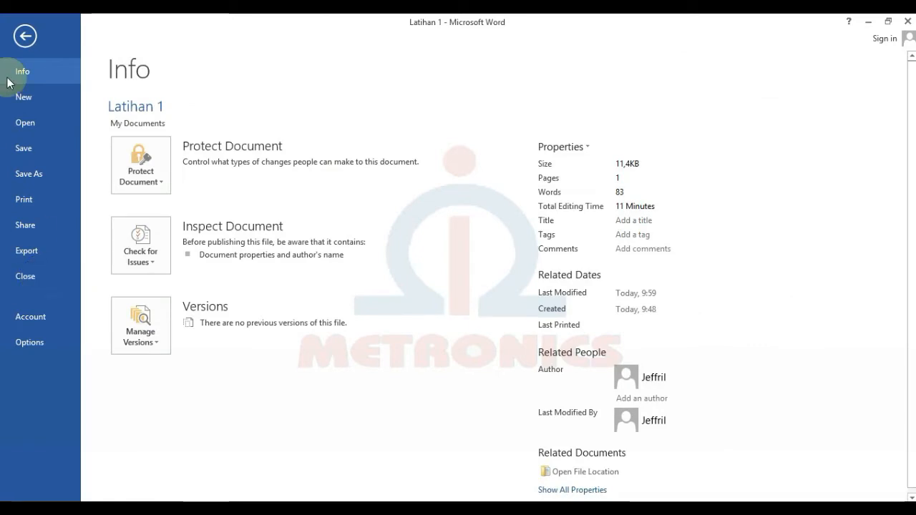
click(23, 34)
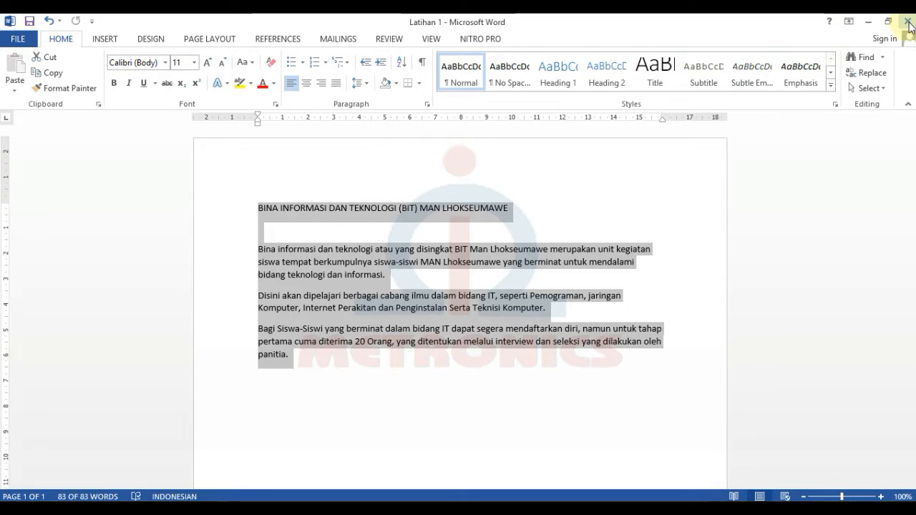
Step: Close the current document and reopen the saved file "Latihan 1" from the Documents library on the computer
click(18, 41)
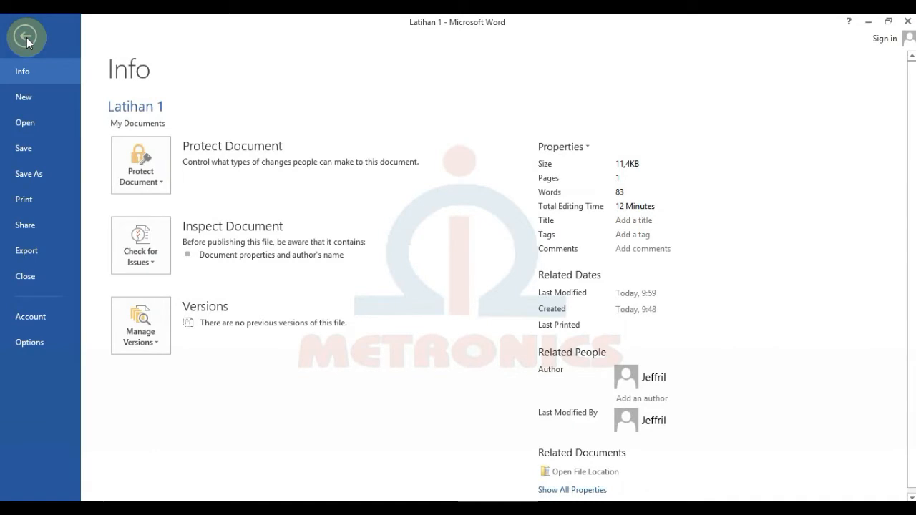
click(32, 284)
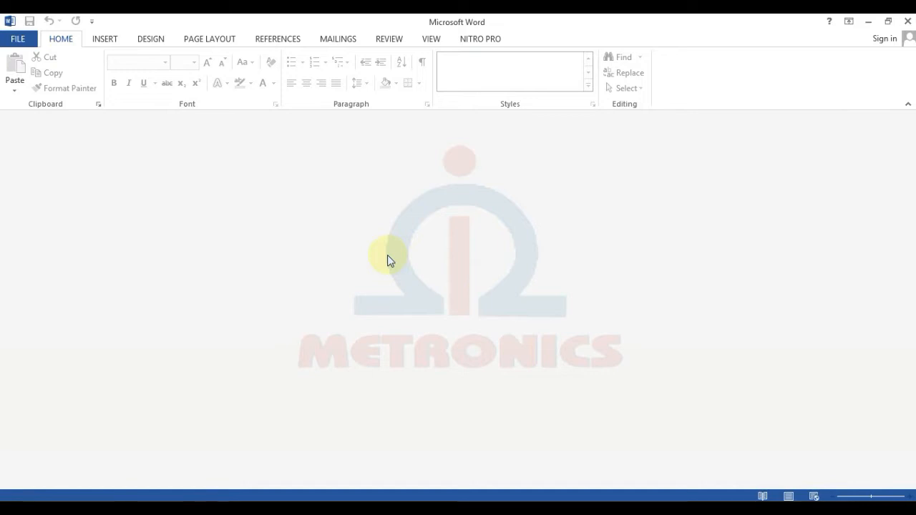
click(17, 38)
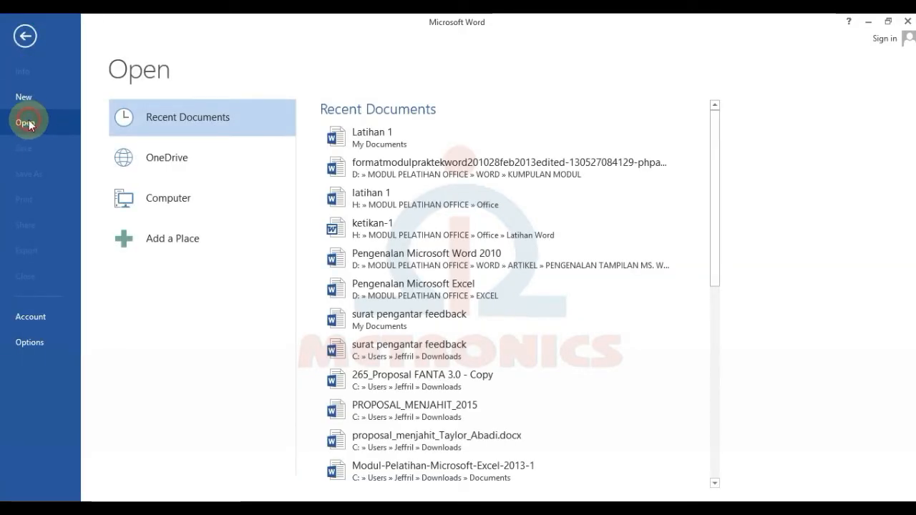
click(163, 204)
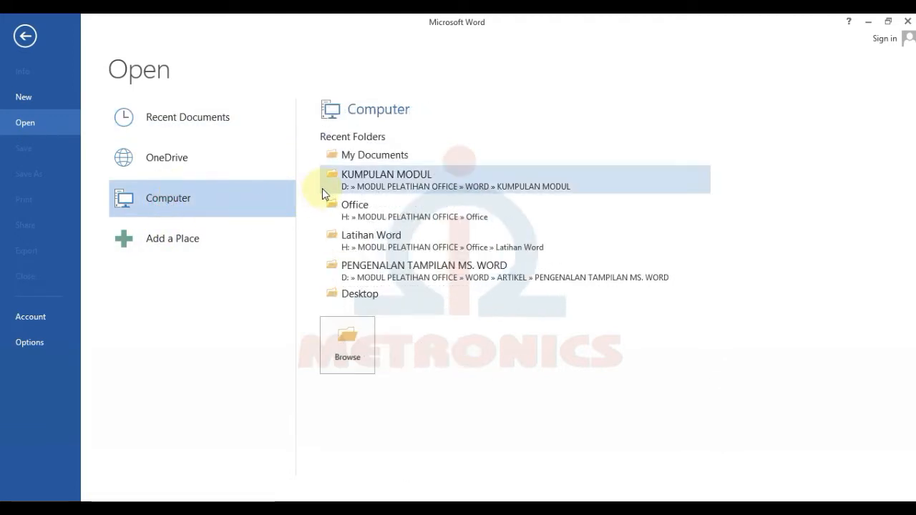
click(364, 334)
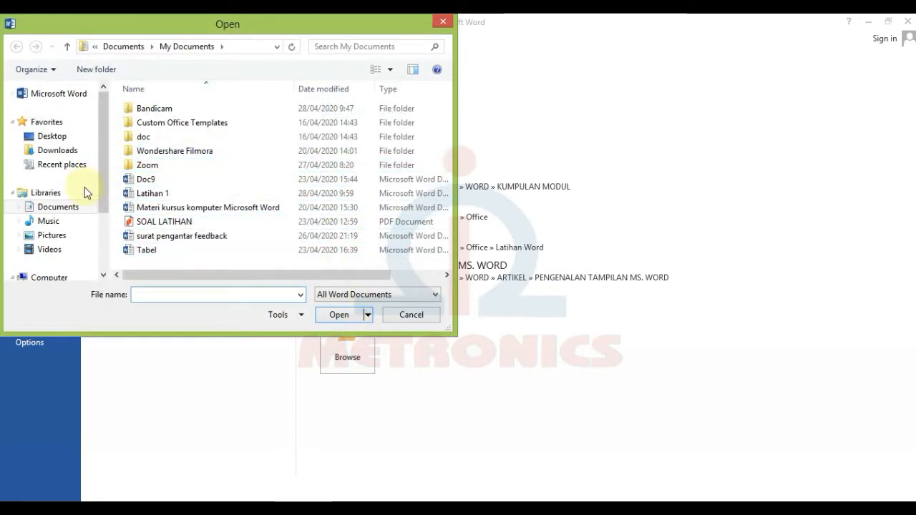
click(55, 209)
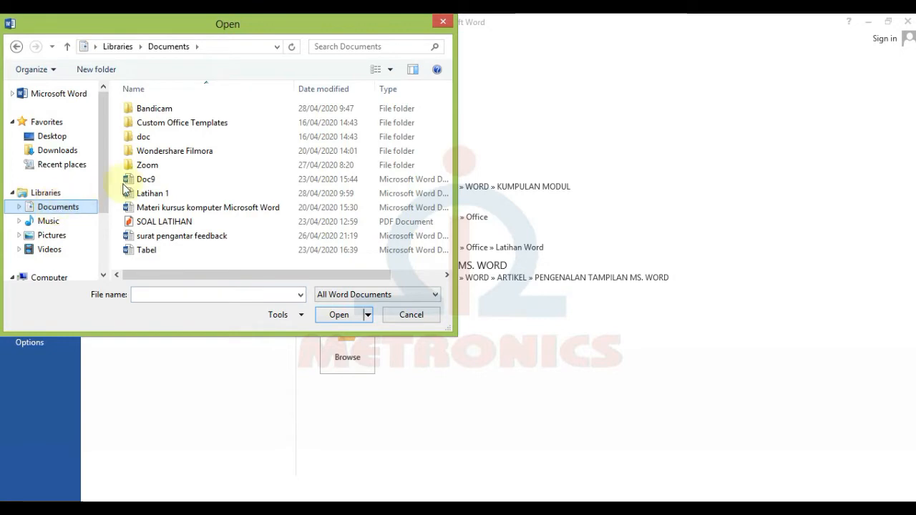
click(178, 194)
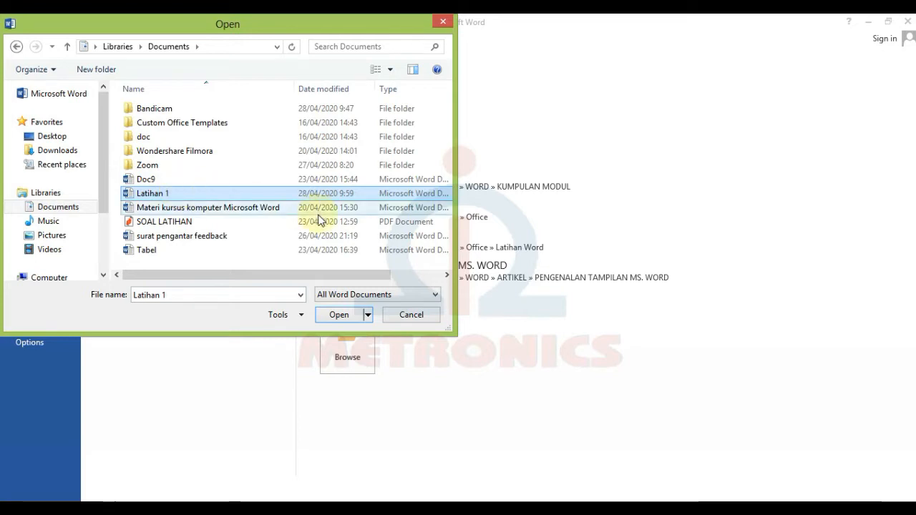
click(340, 315)
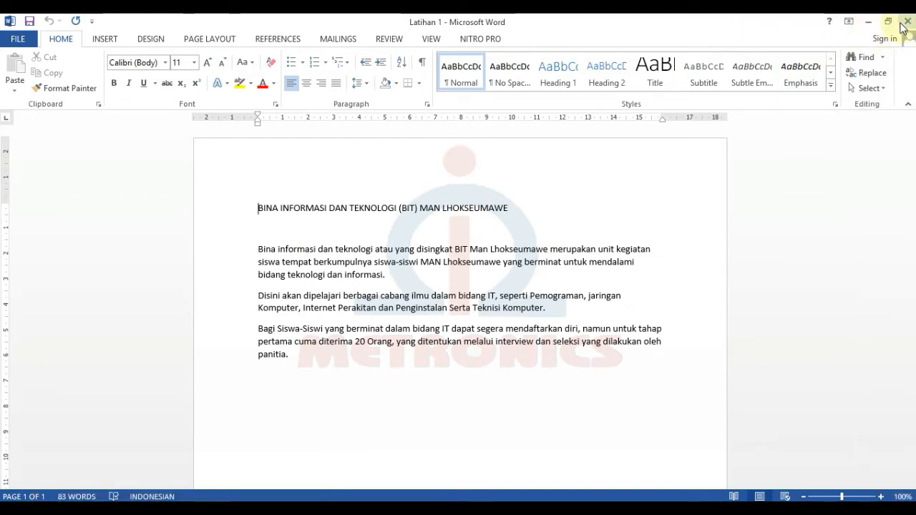
Step: Exit the open document, restart Word 2013 from the desktop and begin with a new blank document
click(906, 27)
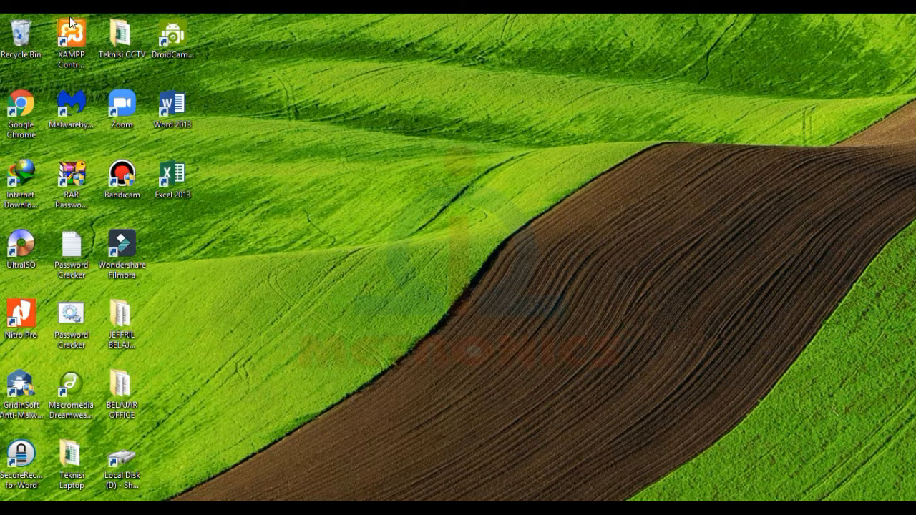
double_click(175, 121)
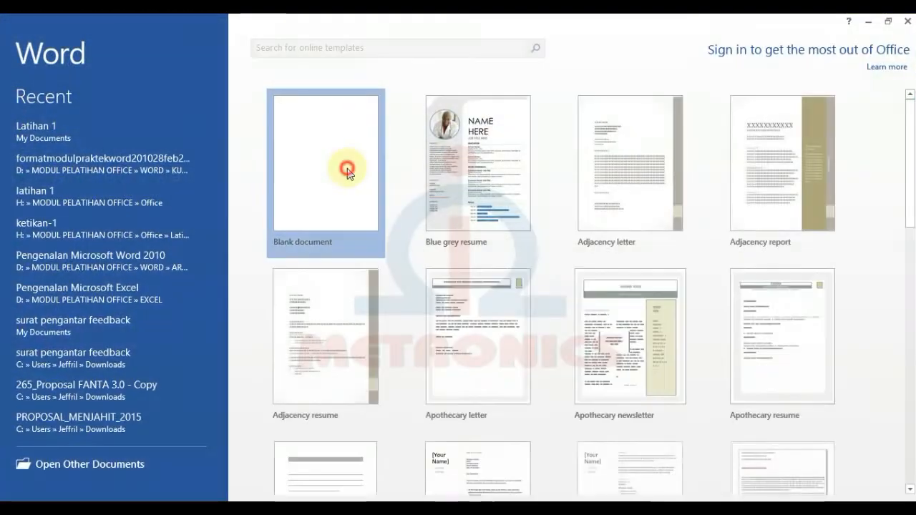
click(349, 168)
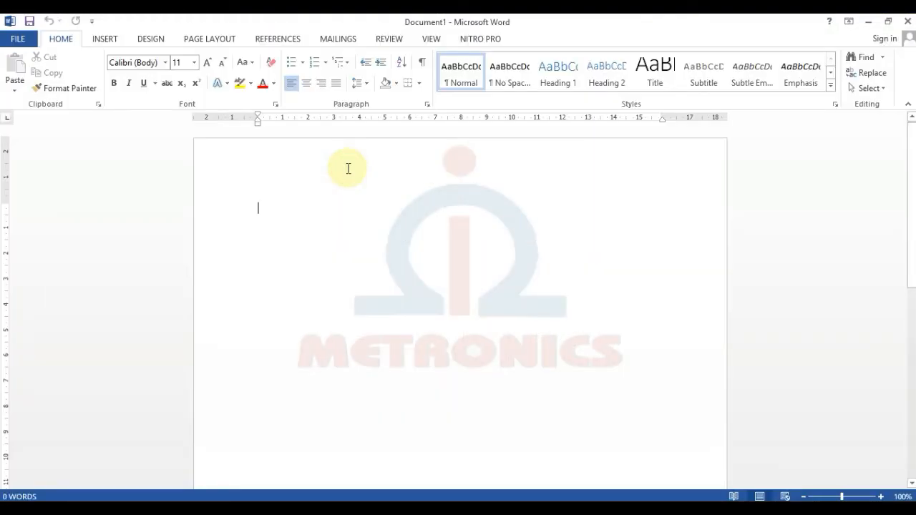
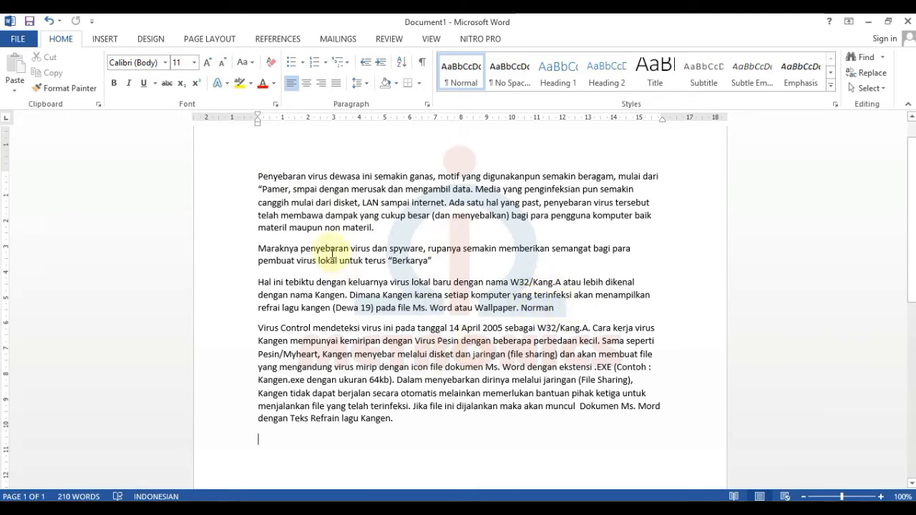
Step: Set the paper size of the new document to A4 (21 cm x 29,7 cm)
click(219, 42)
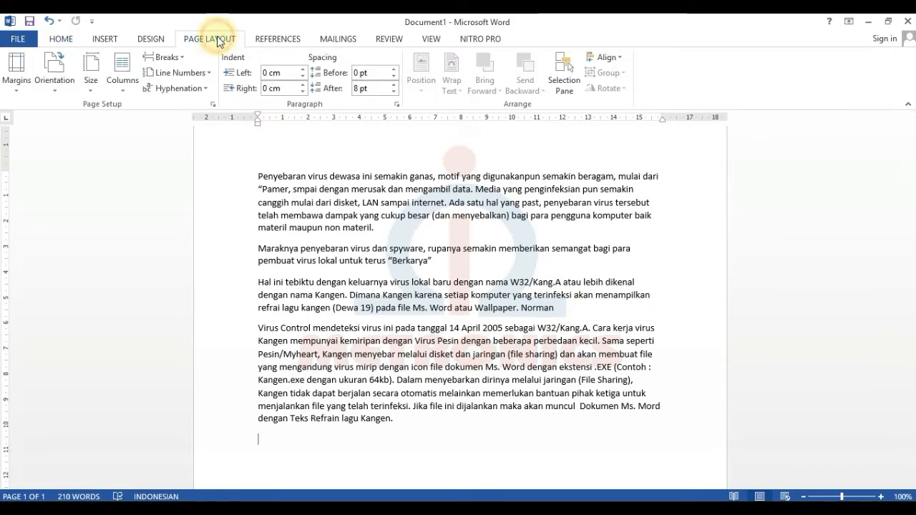
click(91, 78)
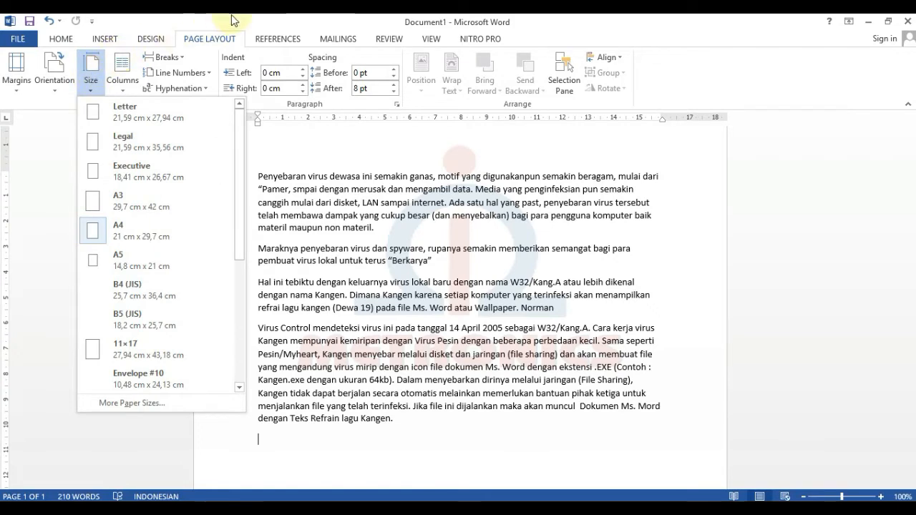
click(220, 43)
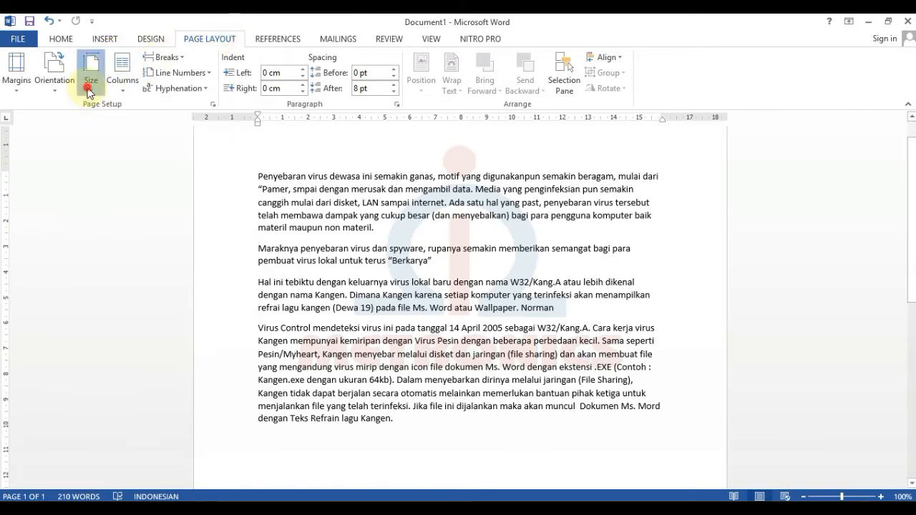
click(89, 89)
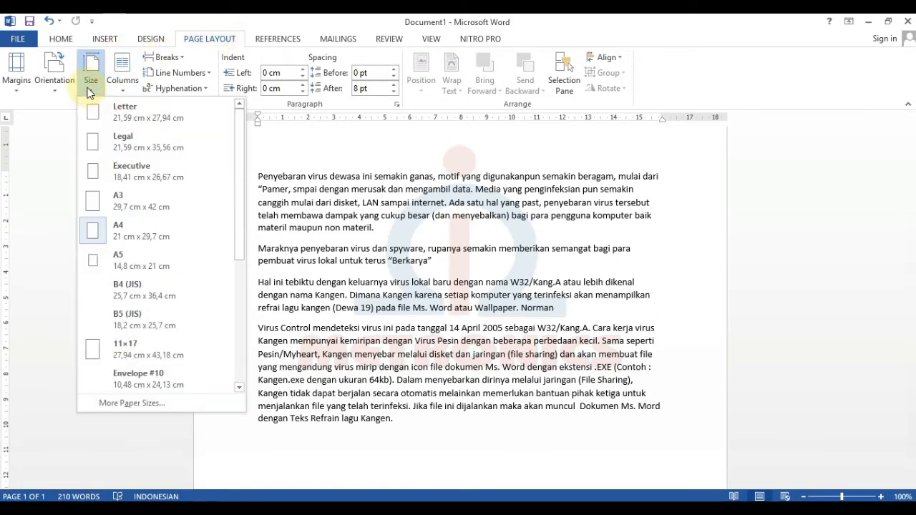
click(137, 243)
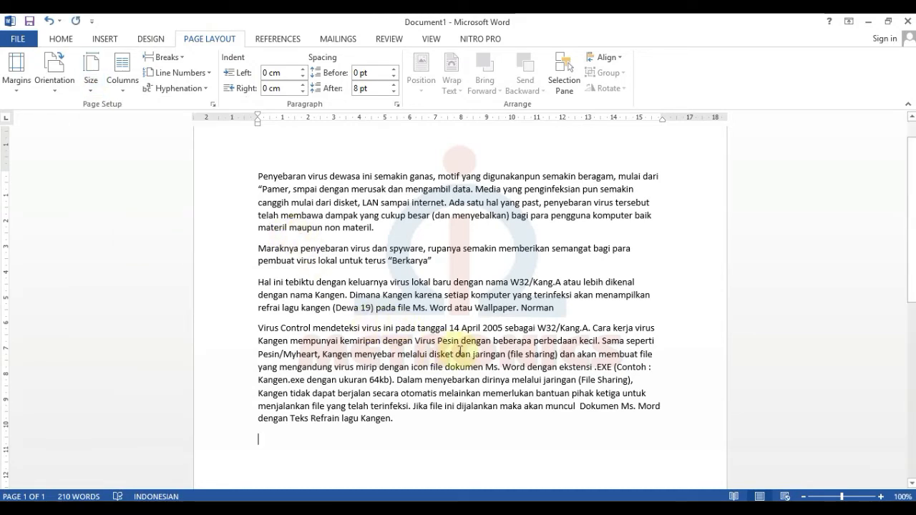
scroll(460, 355, down, 2)
scroll(461, 355, up, 1)
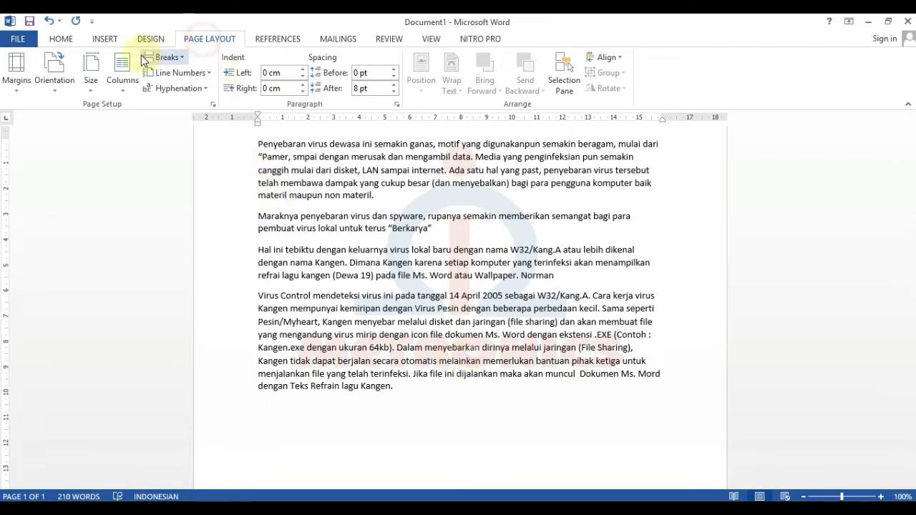
Step: Apply custom margins of 3 cm top and bottom and 2,5 cm left and right, with portrait orientation, to the whole document
click(17, 84)
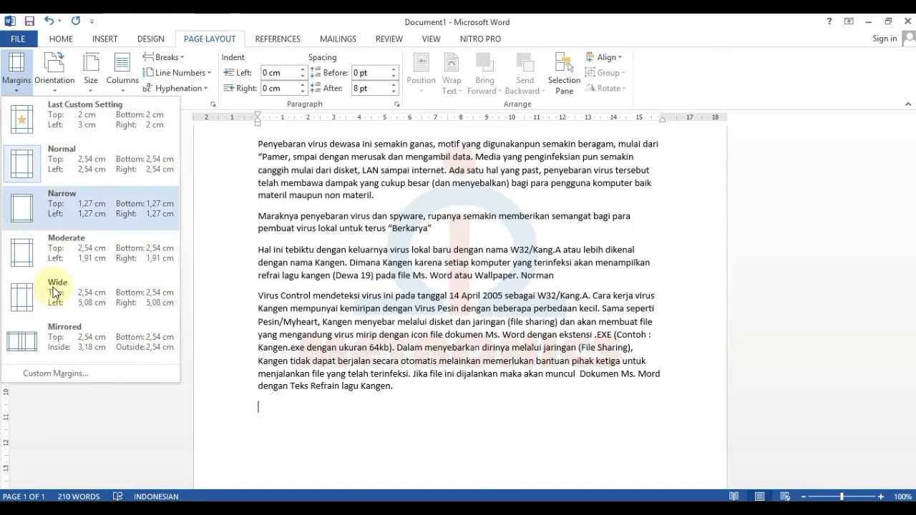
click(83, 373)
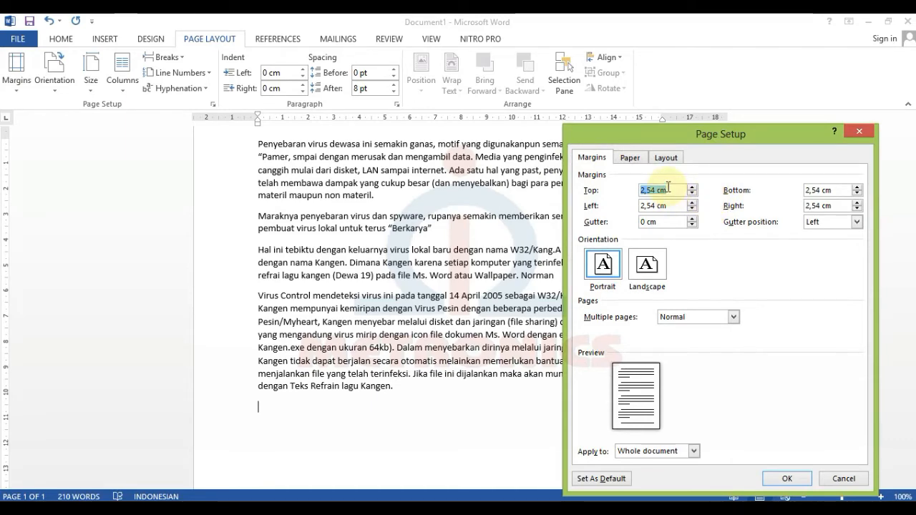
text(3)
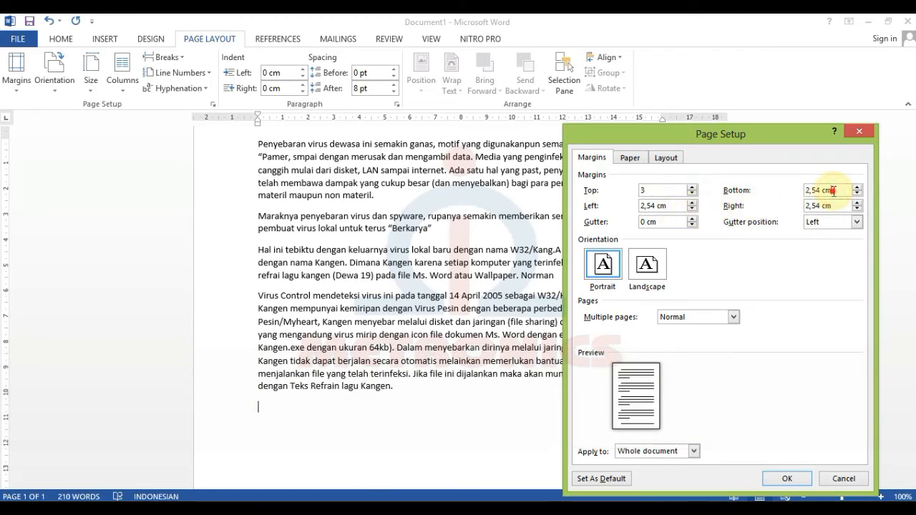
drag(834, 191, 762, 207)
text(3)
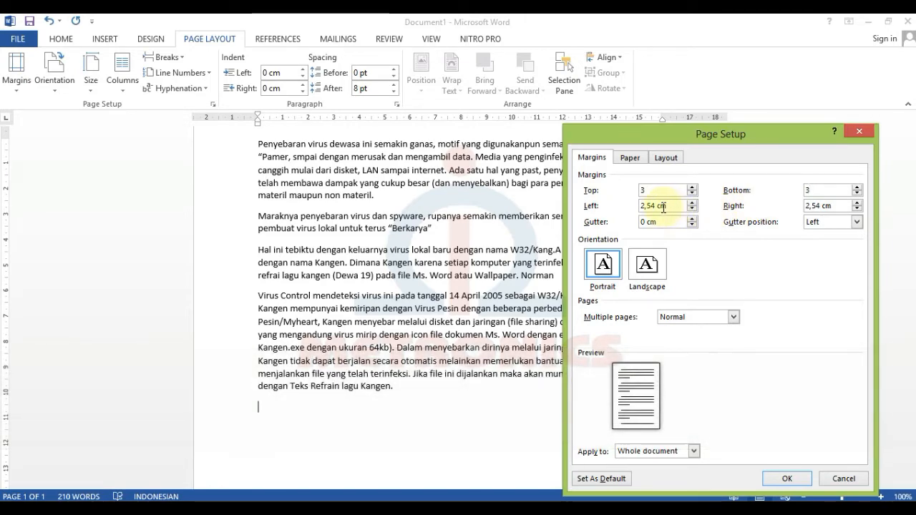
key(BackSpace)
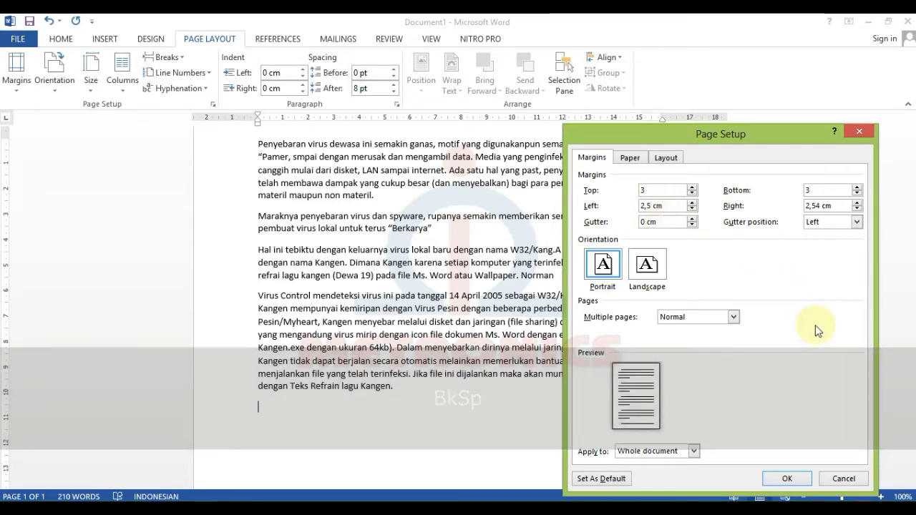
click(819, 205)
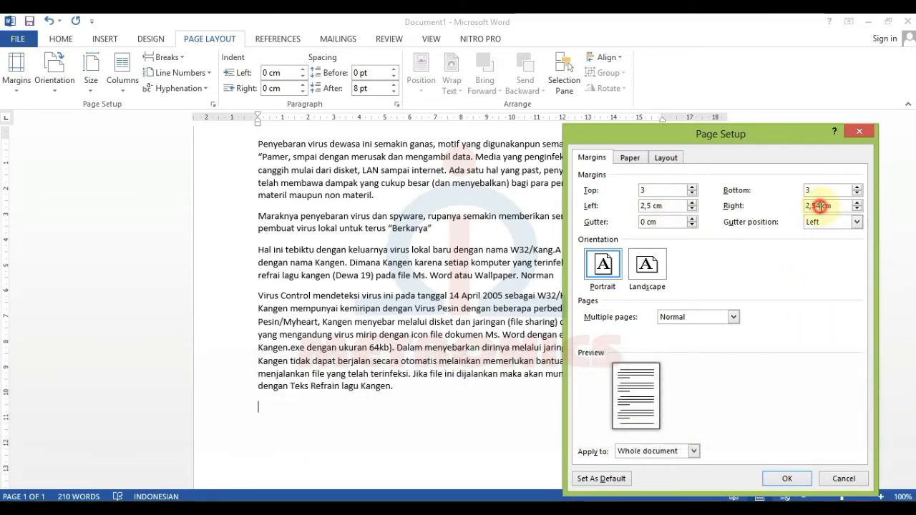
key(BackSpace)
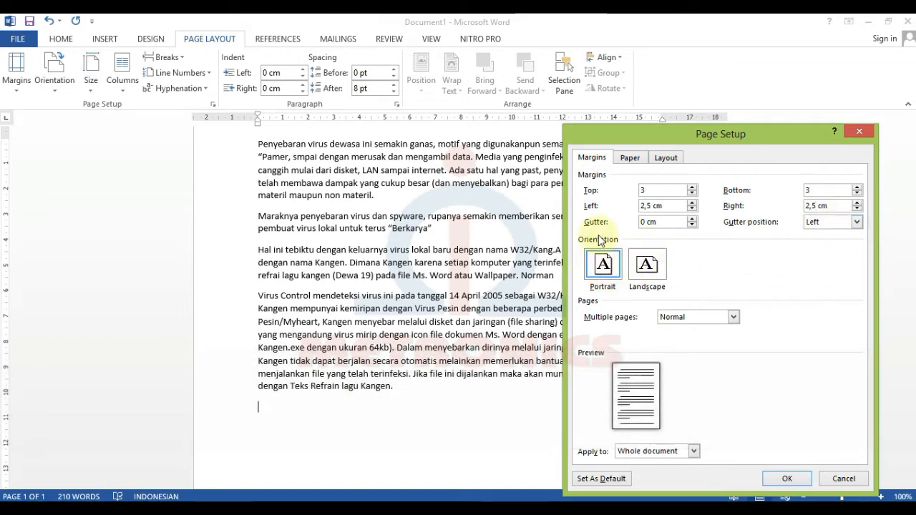
click(604, 274)
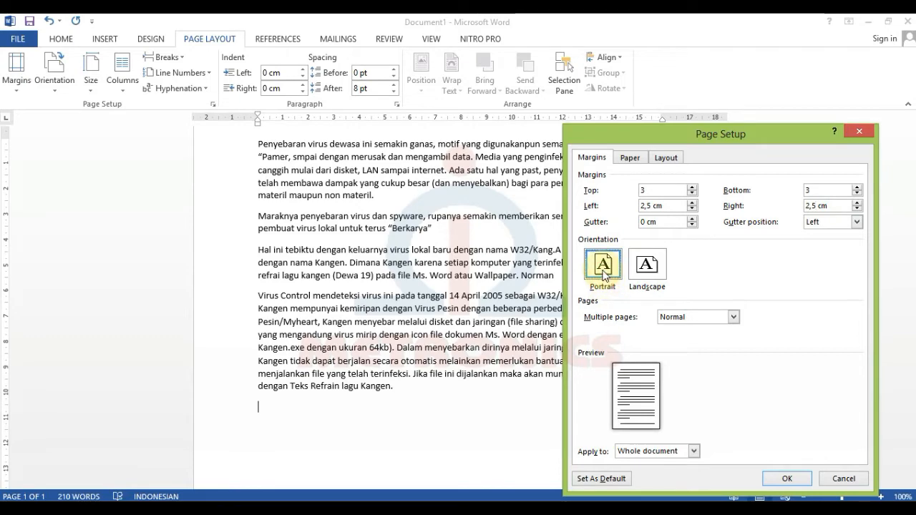
click(792, 479)
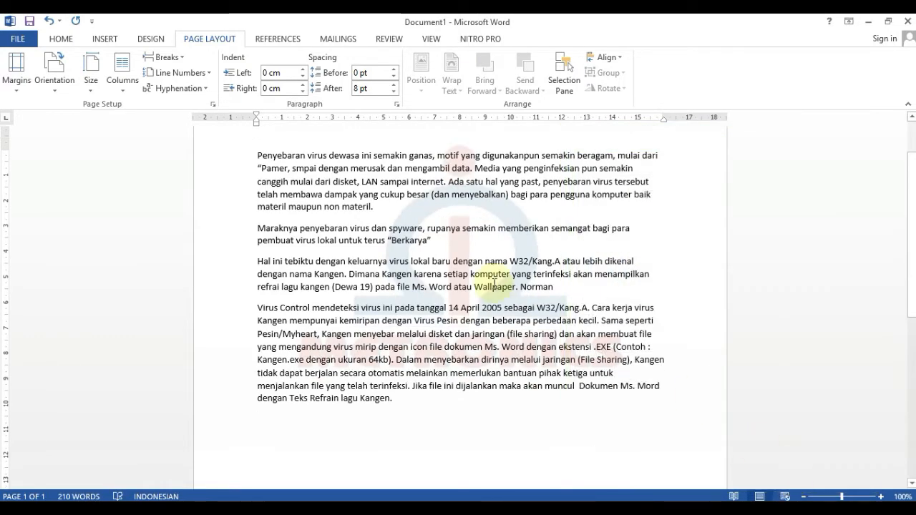
Step: Indent the first line of each of the four paragraphs by one tab stop
scroll(453, 157, up, 2)
scroll(457, 233, down, 2)
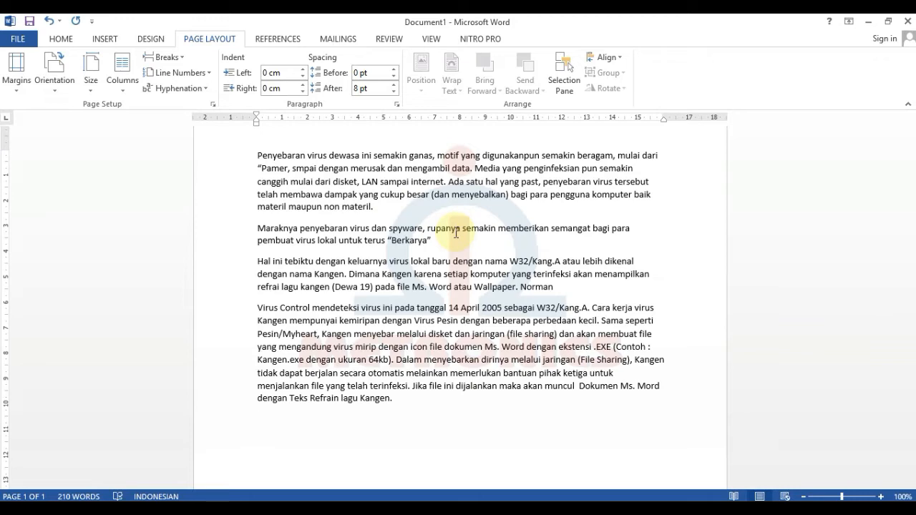
click(258, 156)
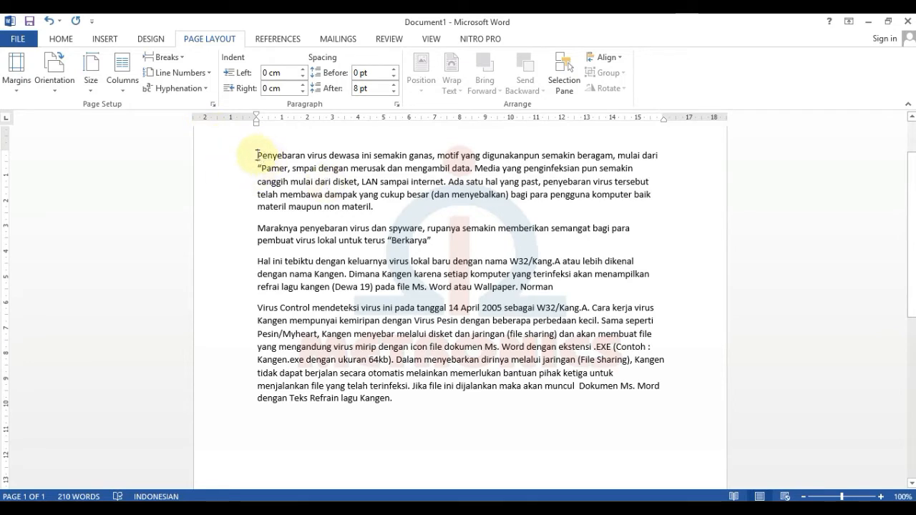
click(256, 155)
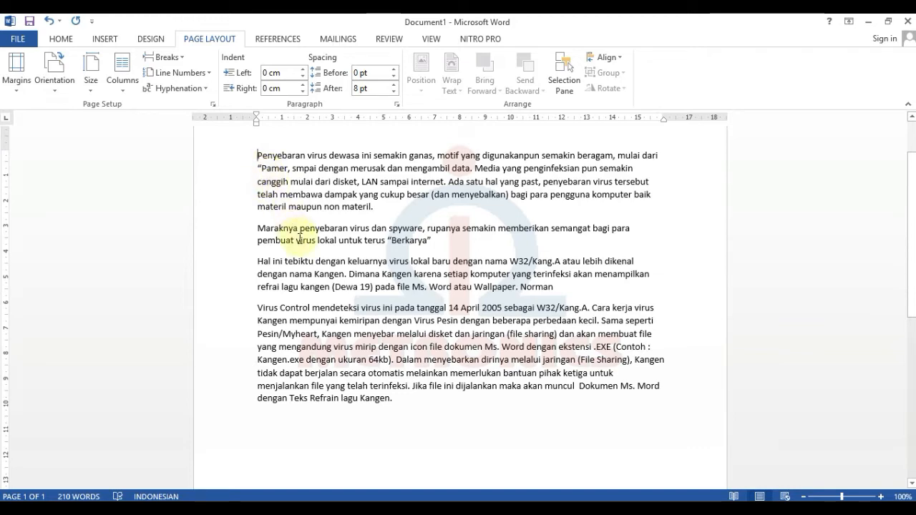
key(Tab)
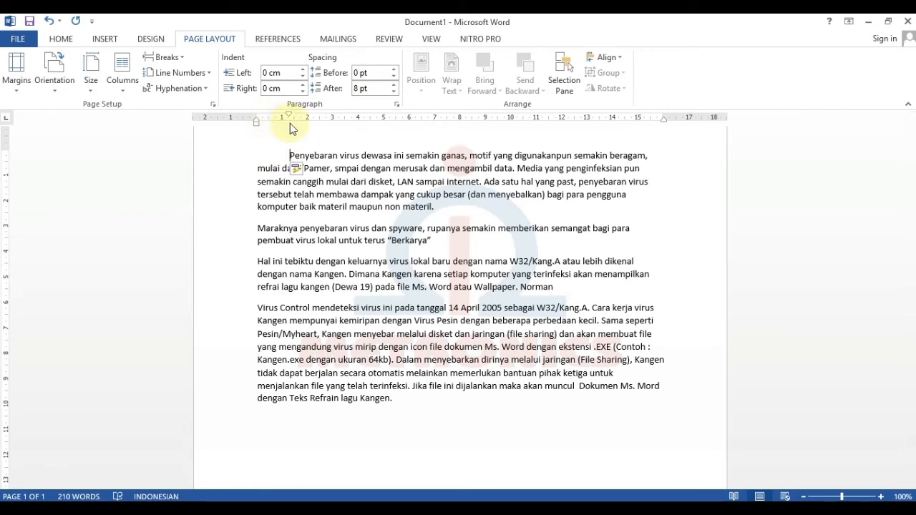
click(259, 227)
key(Tab)
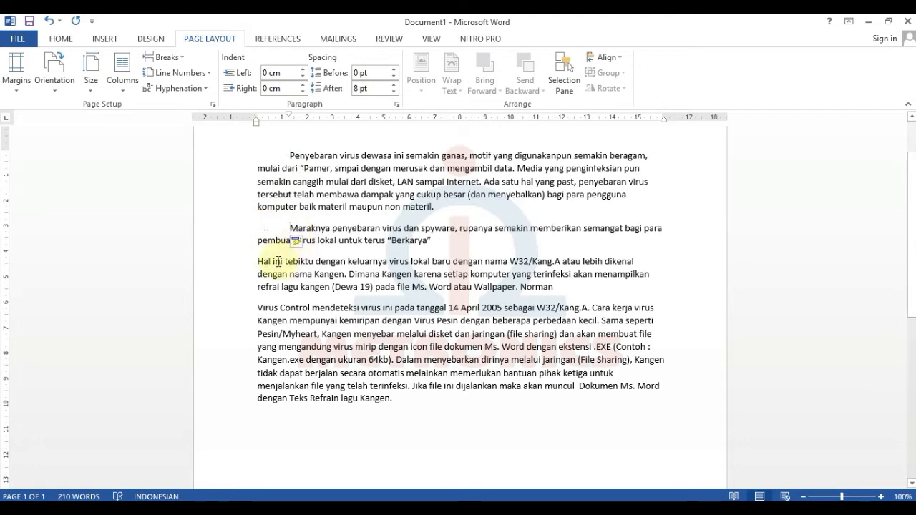
click(259, 261)
key(Tab)
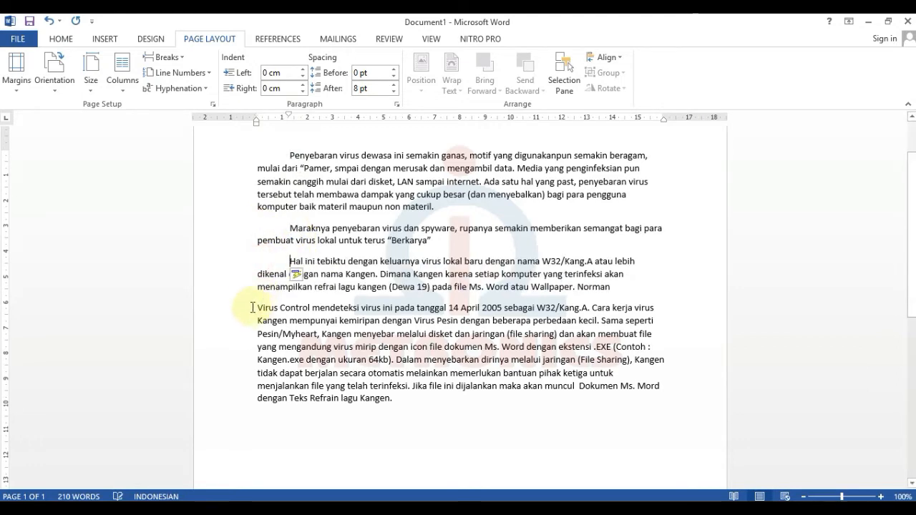
click(256, 307)
key(Tab)
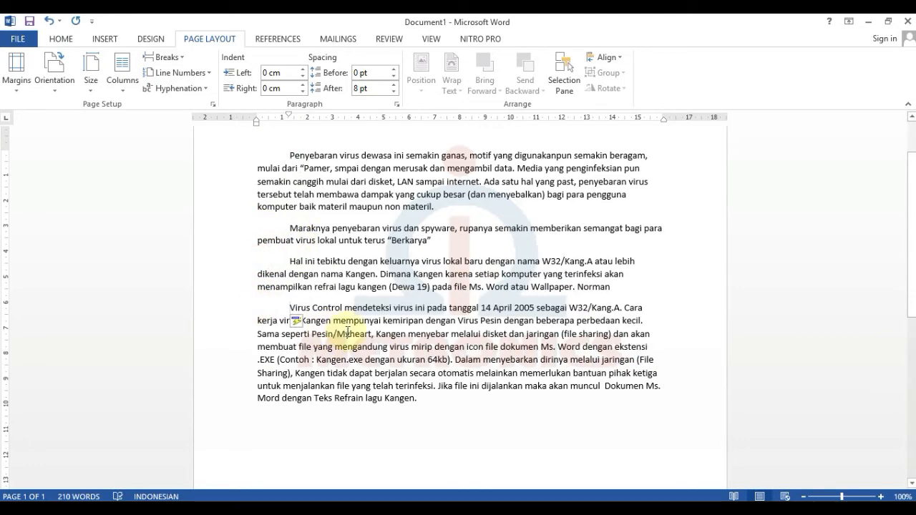
scroll(444, 344, up, 1)
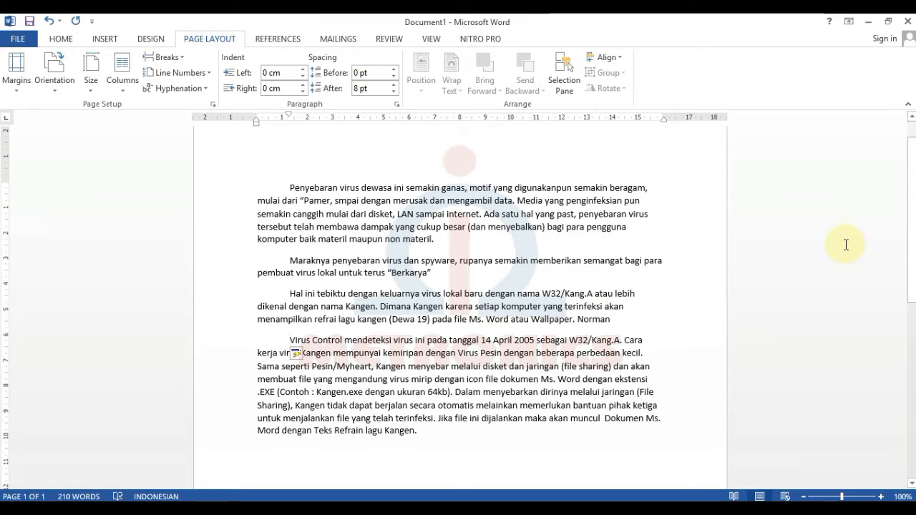
Step: Centre the second paragraph, beginning with "Maraknya penyebaran virus"
click(62, 41)
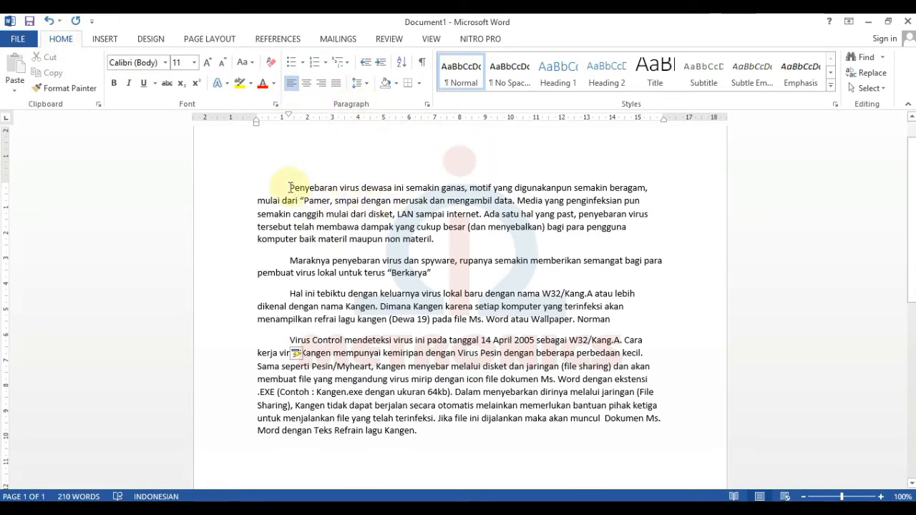
drag(290, 188, 655, 458)
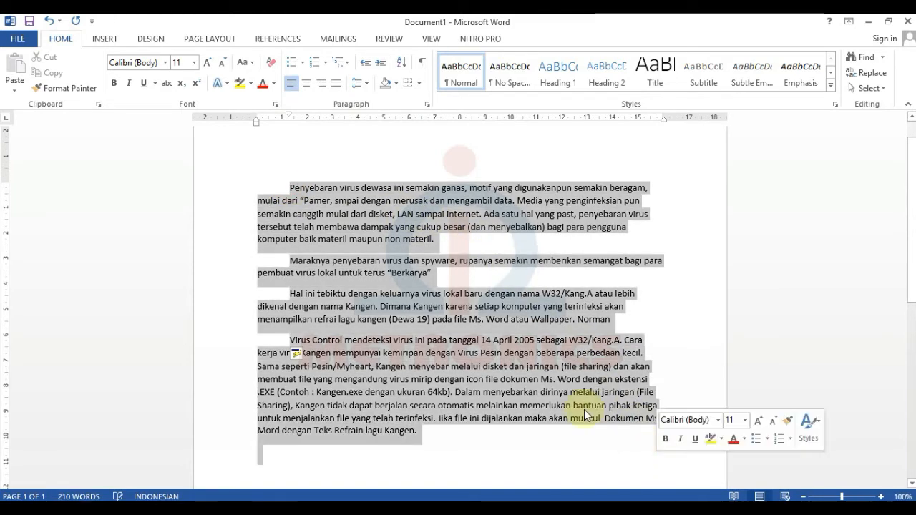
click(448, 437)
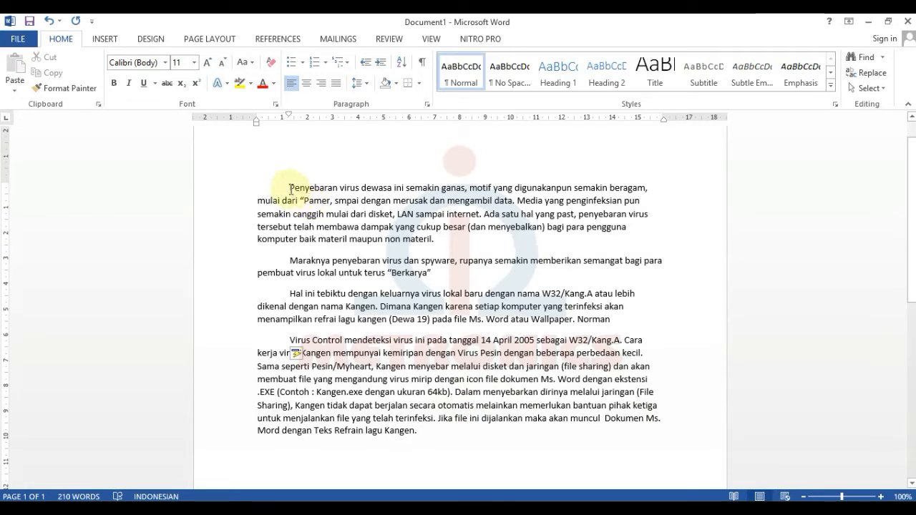
drag(290, 190, 458, 243)
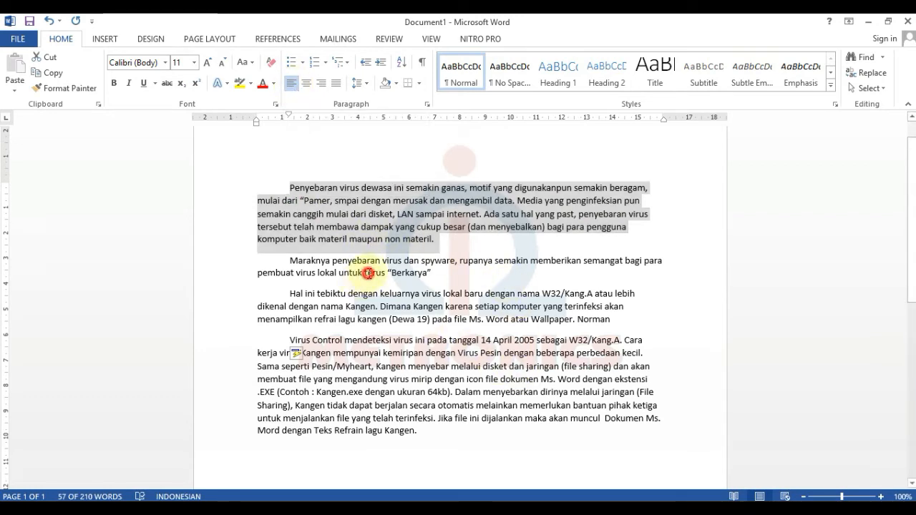
click(365, 272)
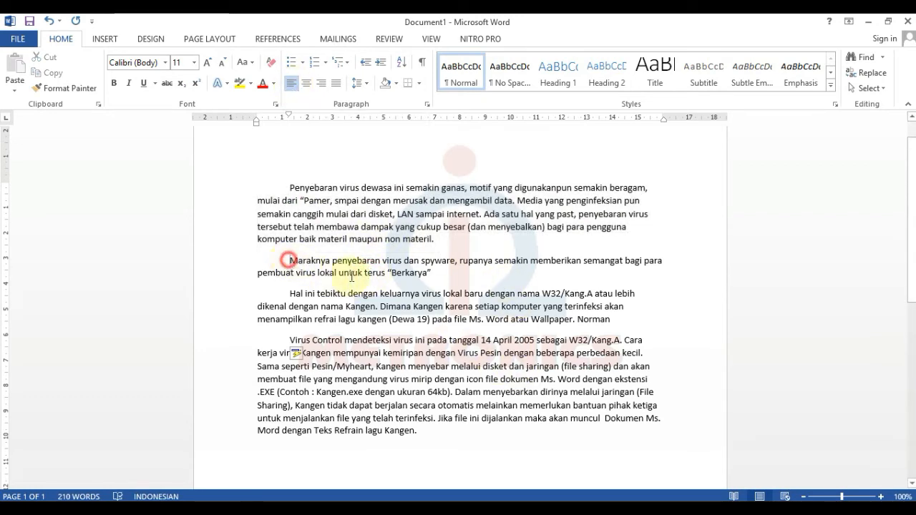
drag(287, 260, 442, 273)
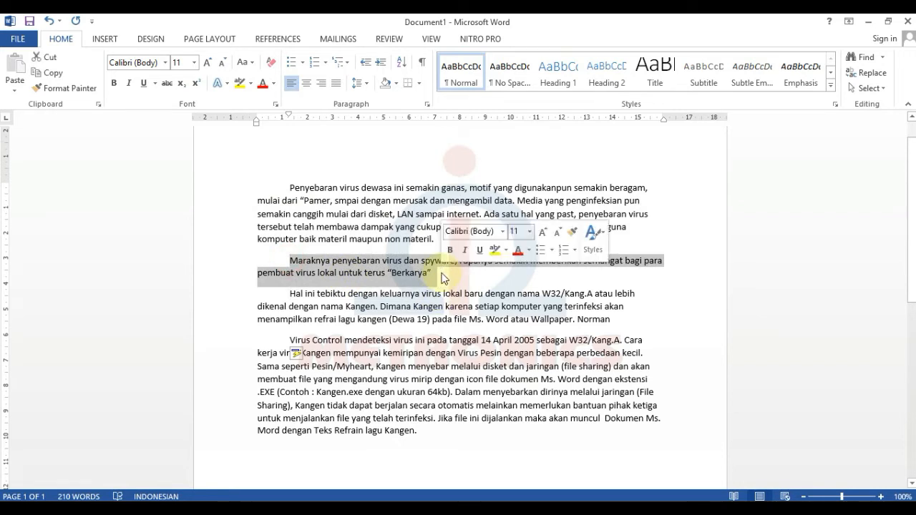
click(307, 83)
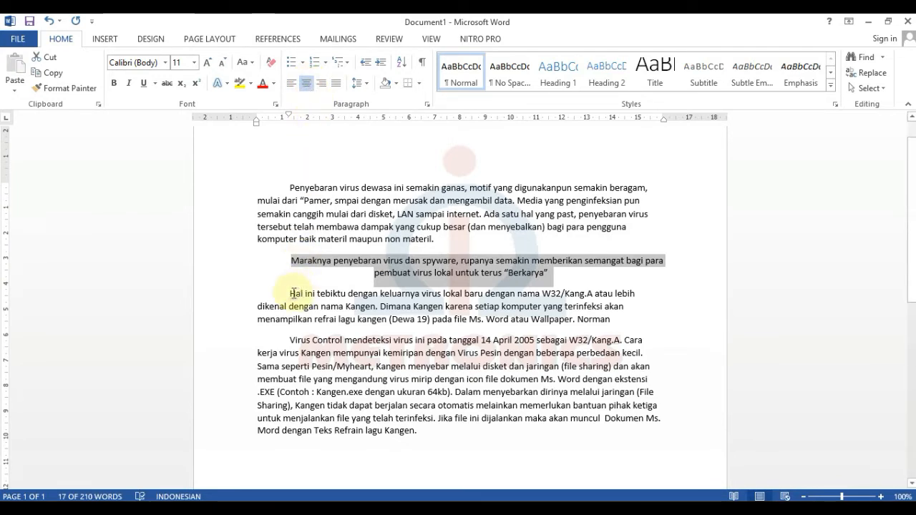
Step: Right-align the third paragraph, beginning with "Hal ini tebiktu", and justify the fourth one, beginning with "Virus Control"
drag(293, 293, 613, 318)
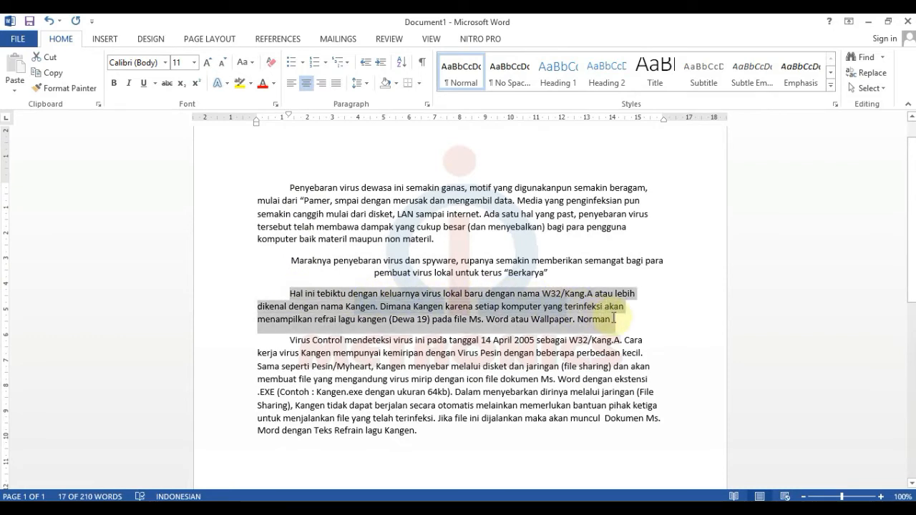
click(319, 85)
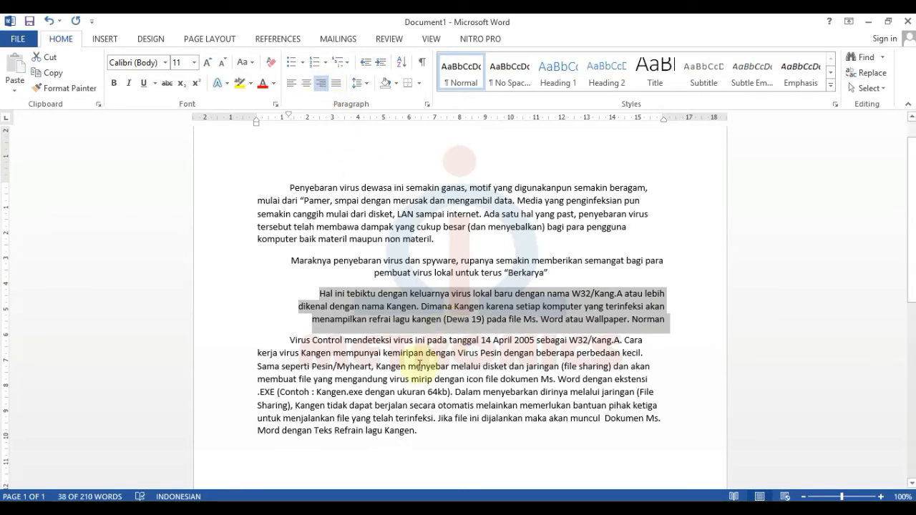
click(289, 342)
drag(302, 351, 285, 366)
click(285, 366)
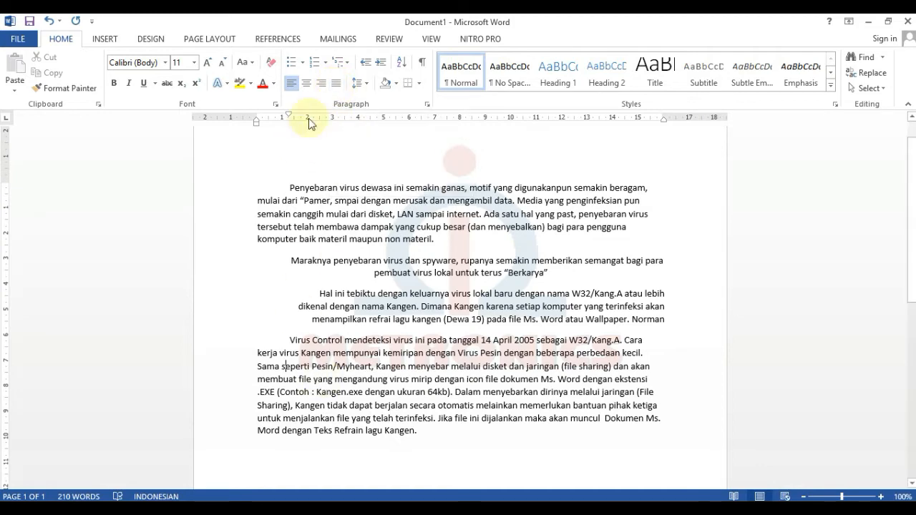
click(335, 84)
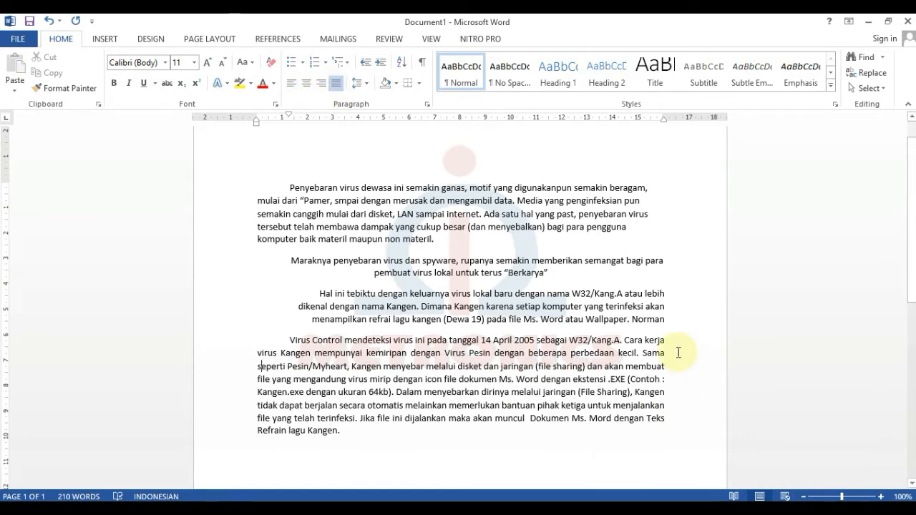
Step: Examine the alignment of each of the four paragraphs, comparing left-aligned, centred, right-aligned and justified text
click(249, 188)
click(255, 208)
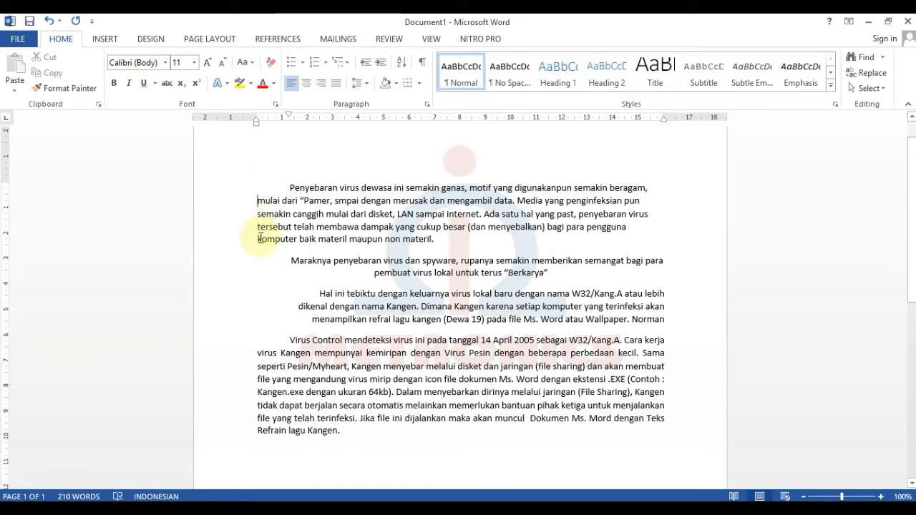
click(290, 261)
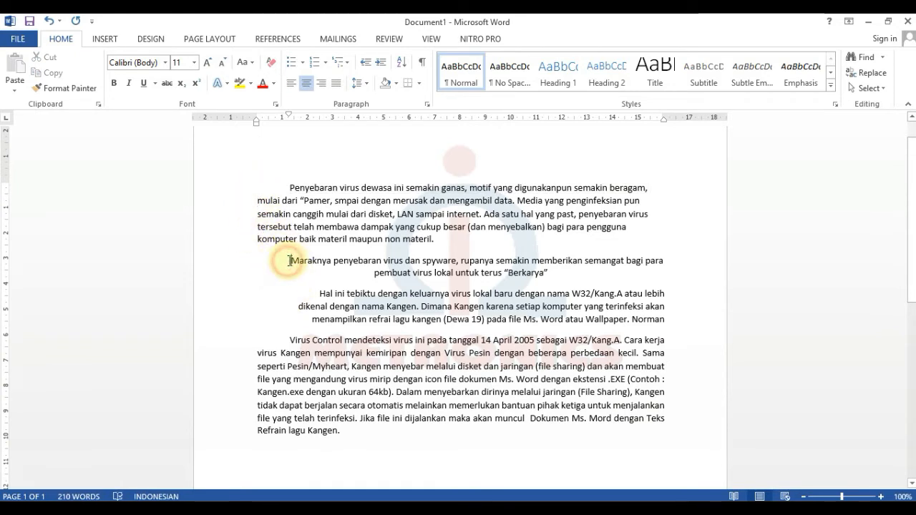
triple_click(544, 273)
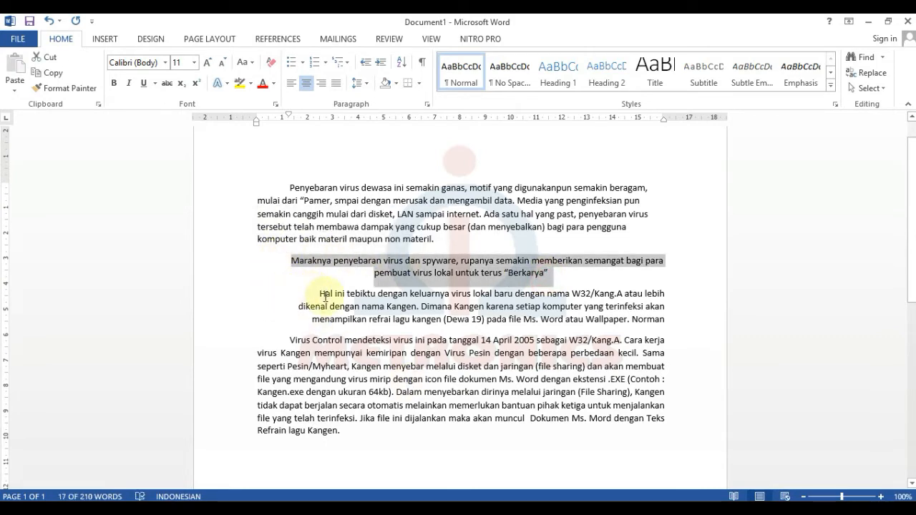
drag(322, 294, 664, 321)
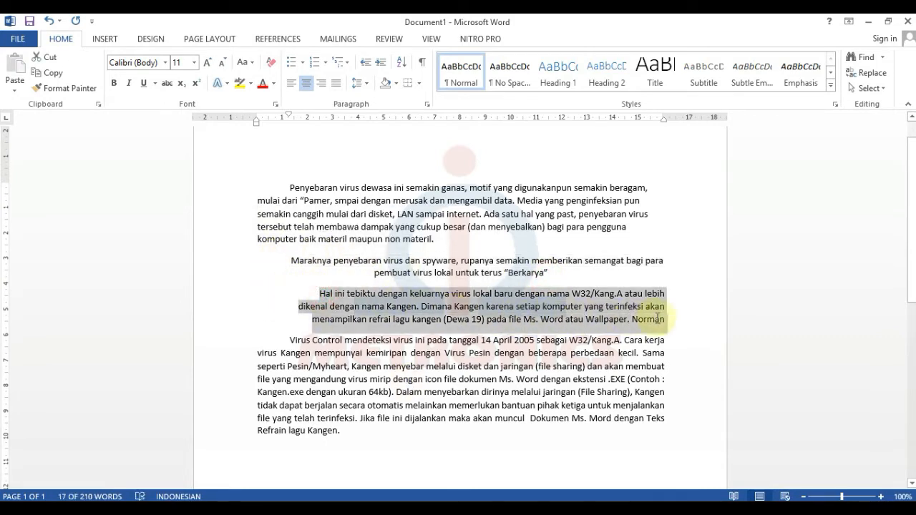
click(633, 319)
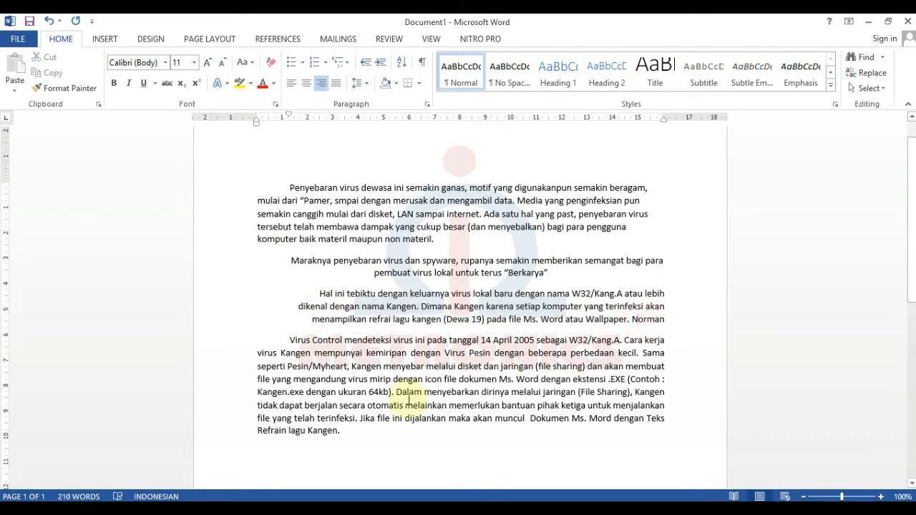
drag(291, 341, 382, 430)
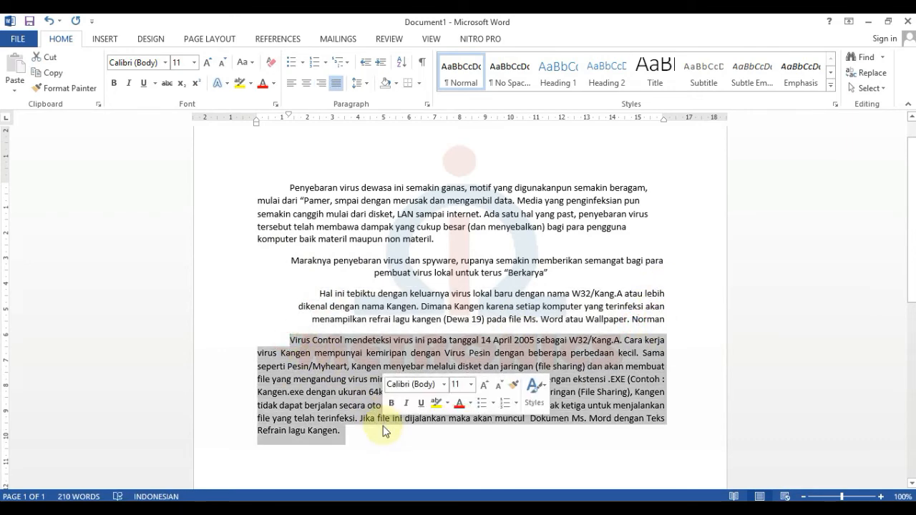
click(275, 410)
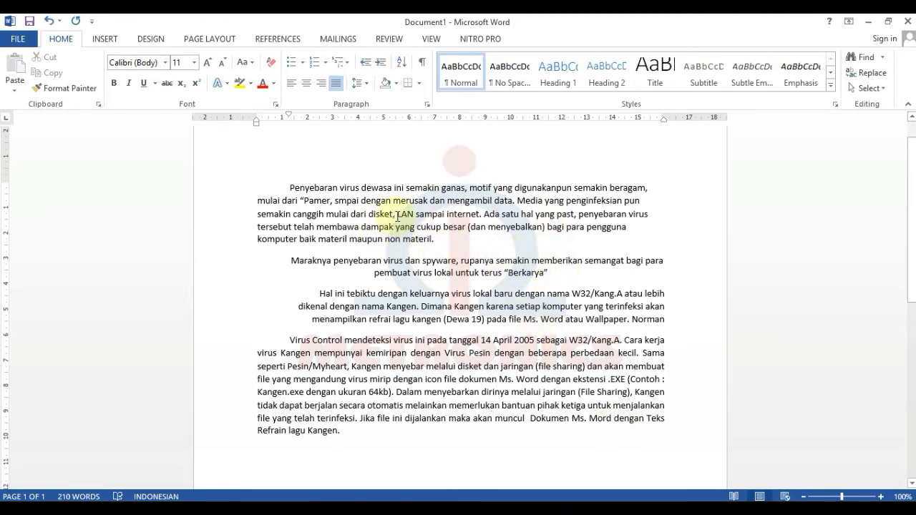
Step: Make the word "LAN" in the first paragraph bold and set its font size to 20
drag(396, 214, 413, 216)
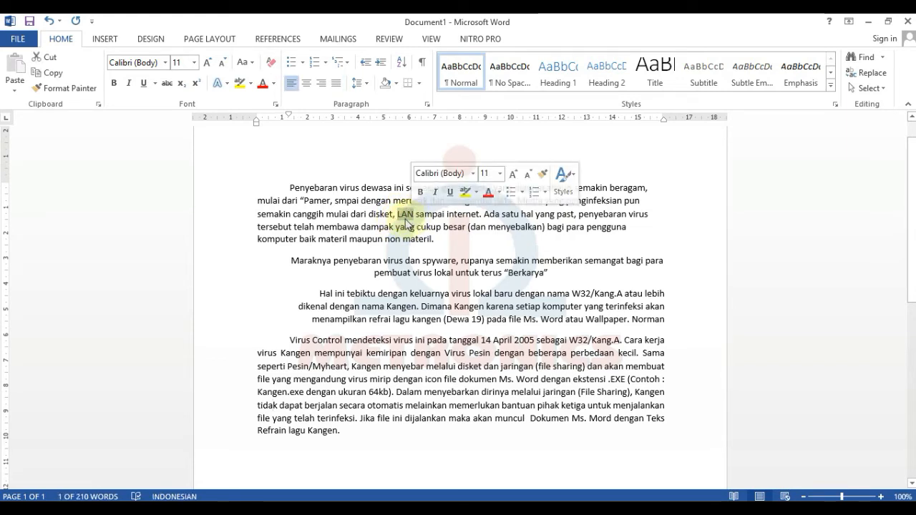
click(114, 84)
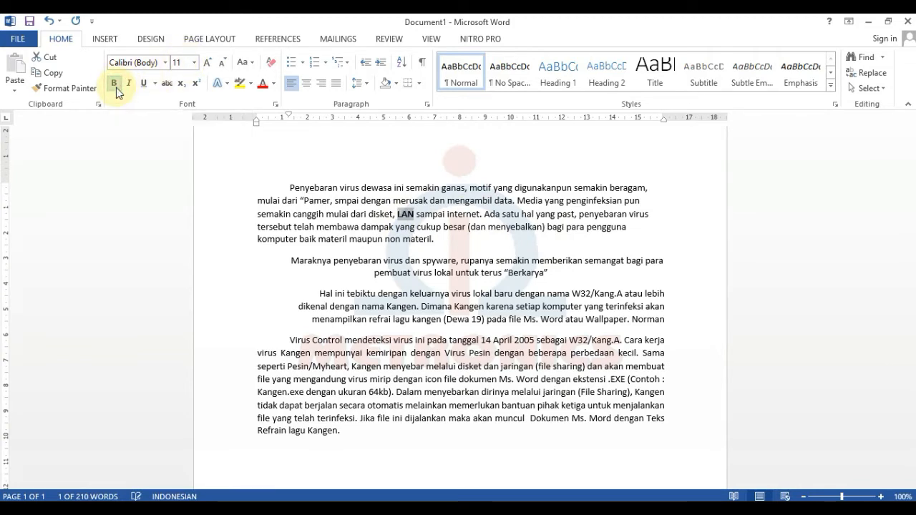
click(194, 63)
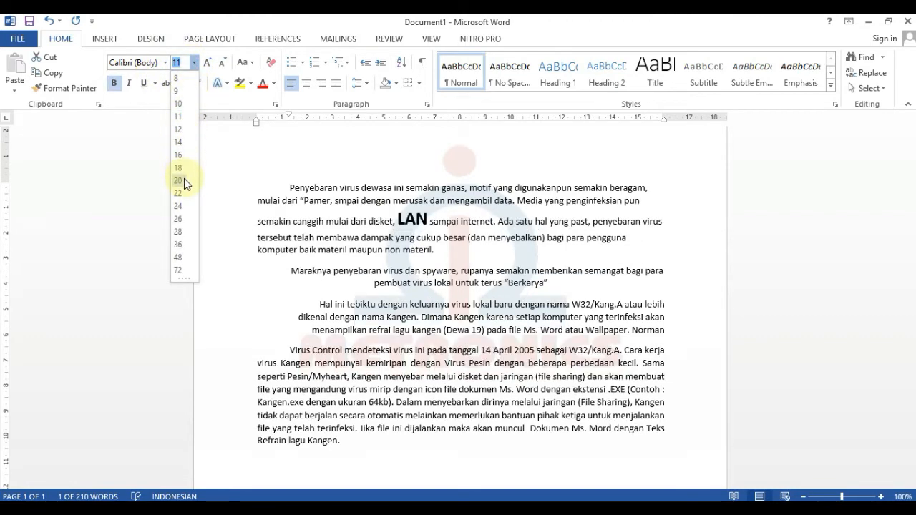
click(179, 180)
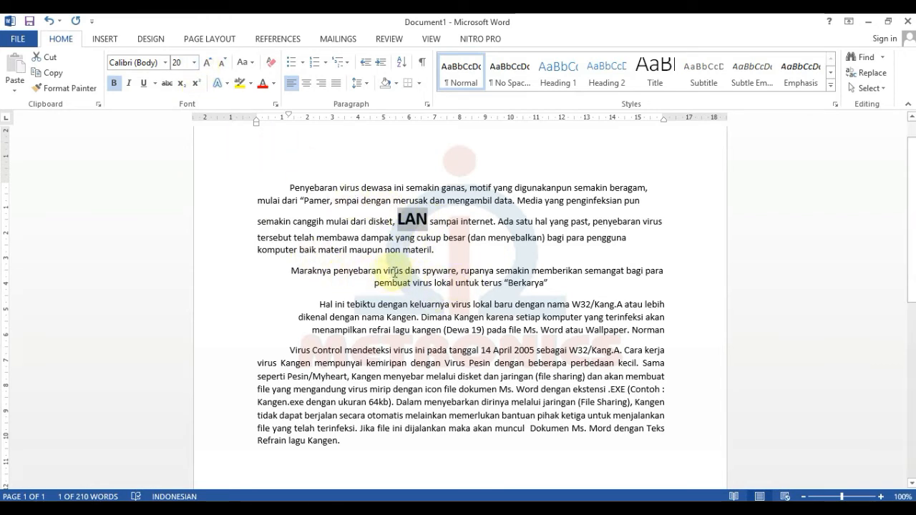
Step: Format the words "virus dan spyware" in the second paragraph as bold, italic and underlined
drag(386, 273, 456, 273)
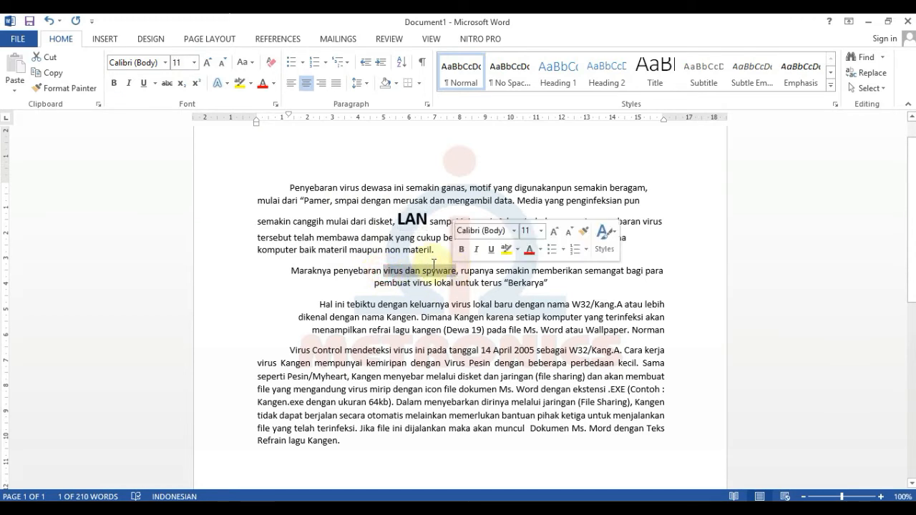
click(118, 86)
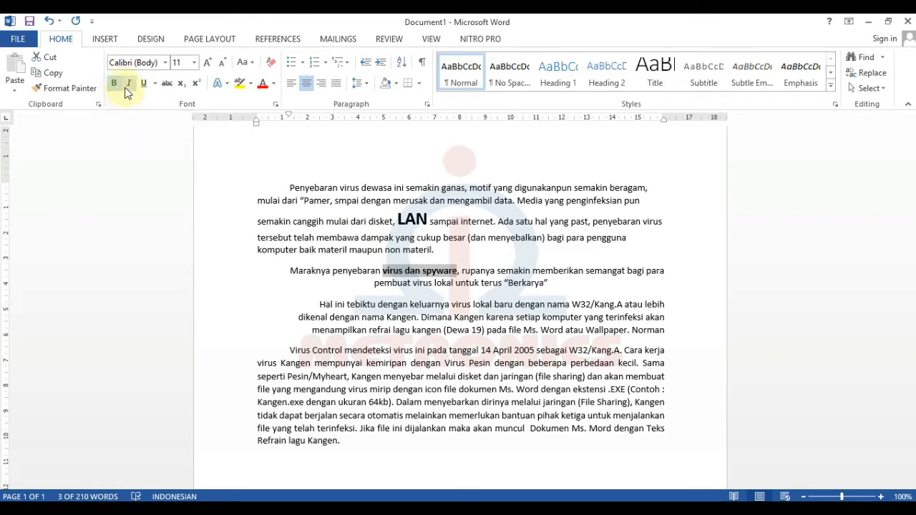
click(128, 95)
click(144, 86)
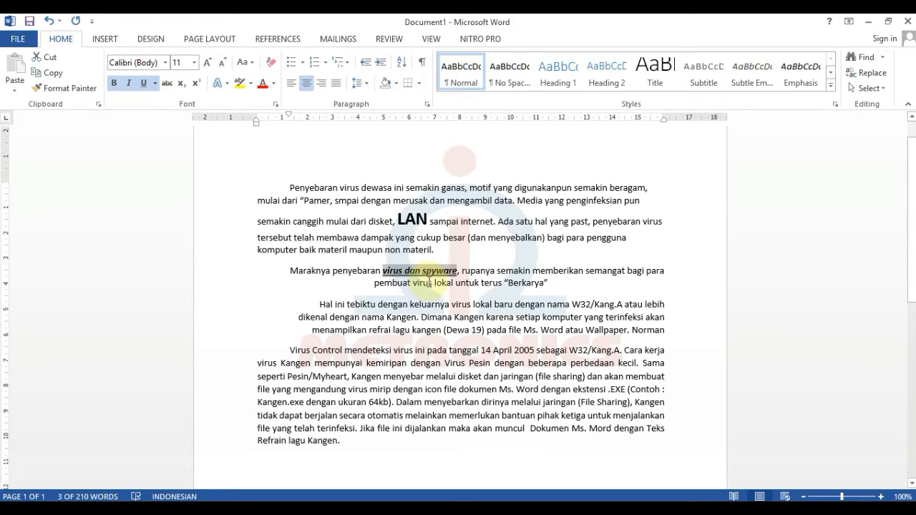
Step: Set the words "Virus Control" at the start of the fourth paragraph to font size 18, bold and underlined
scroll(428, 283, down, 2)
scroll(428, 283, up, 3)
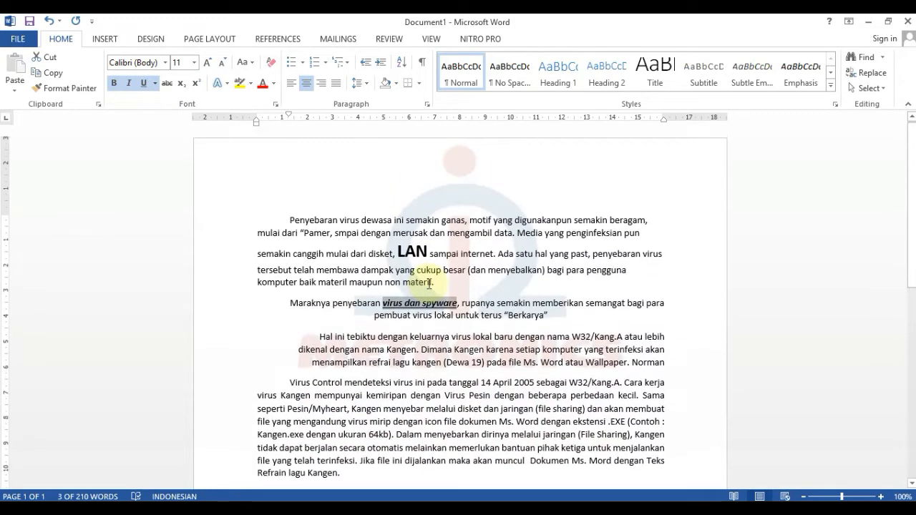
scroll(425, 284, down, 2)
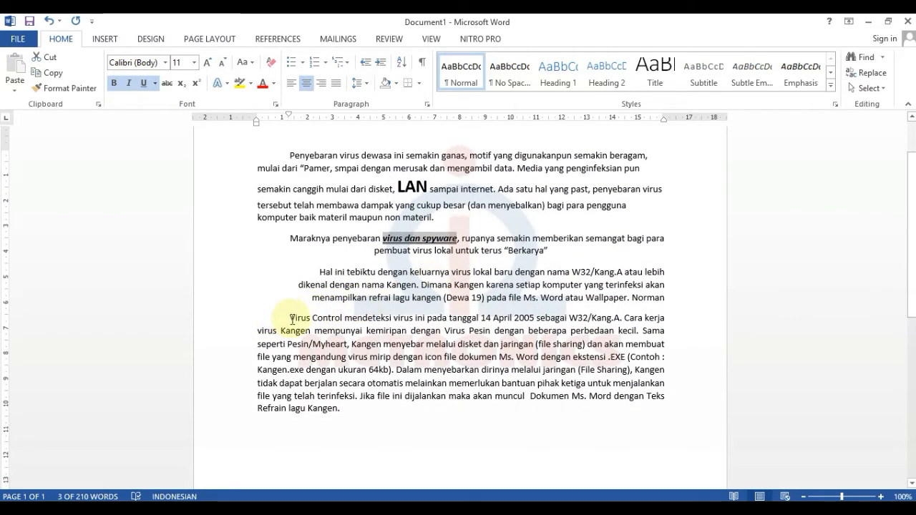
drag(288, 317, 344, 317)
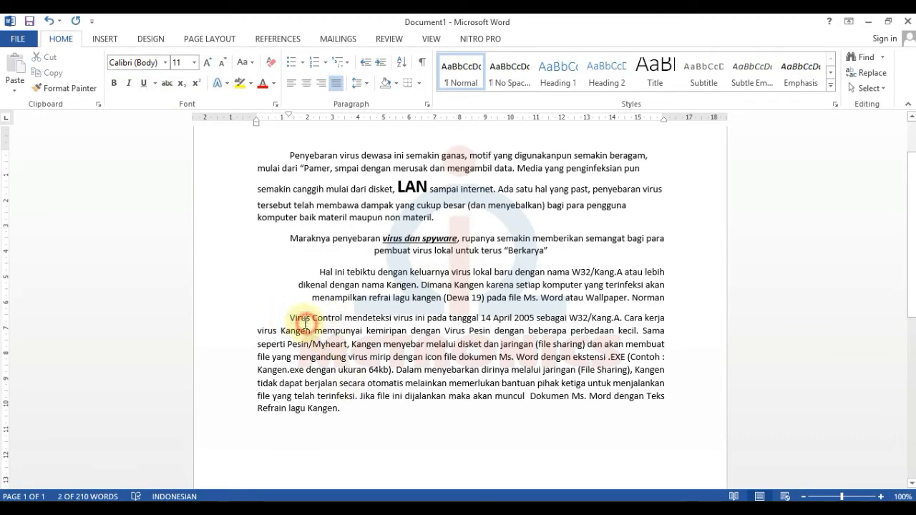
click(290, 317)
drag(329, 318, 343, 317)
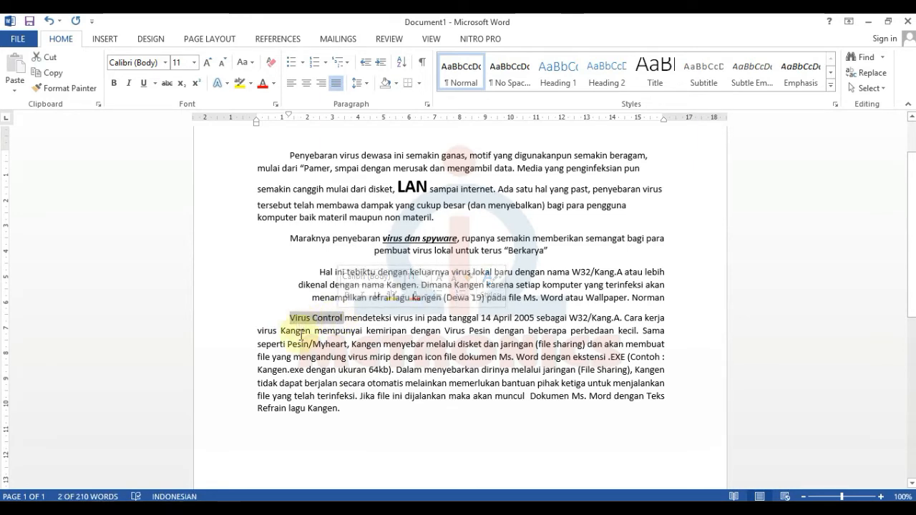
click(192, 63)
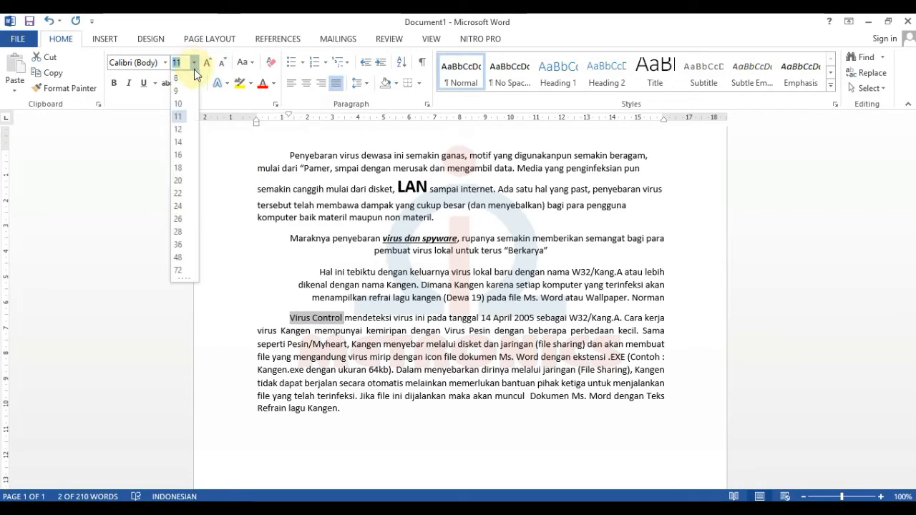
click(183, 168)
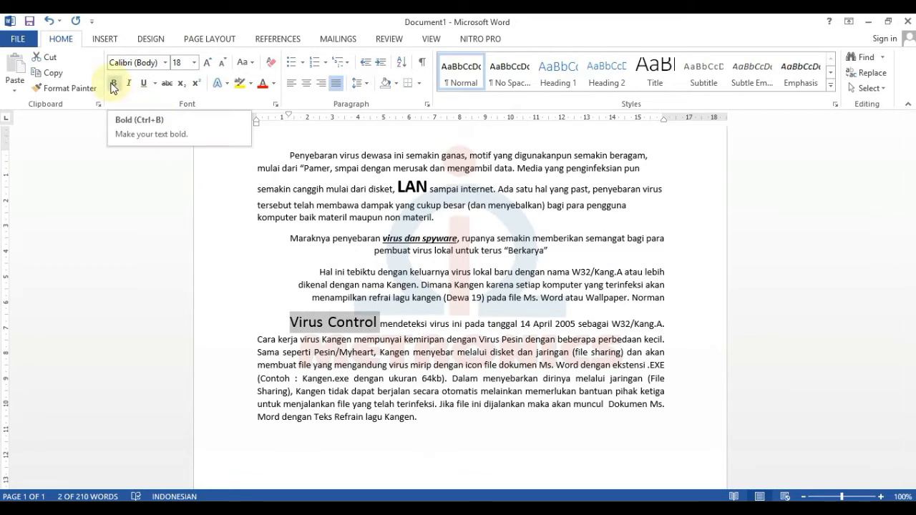
click(112, 84)
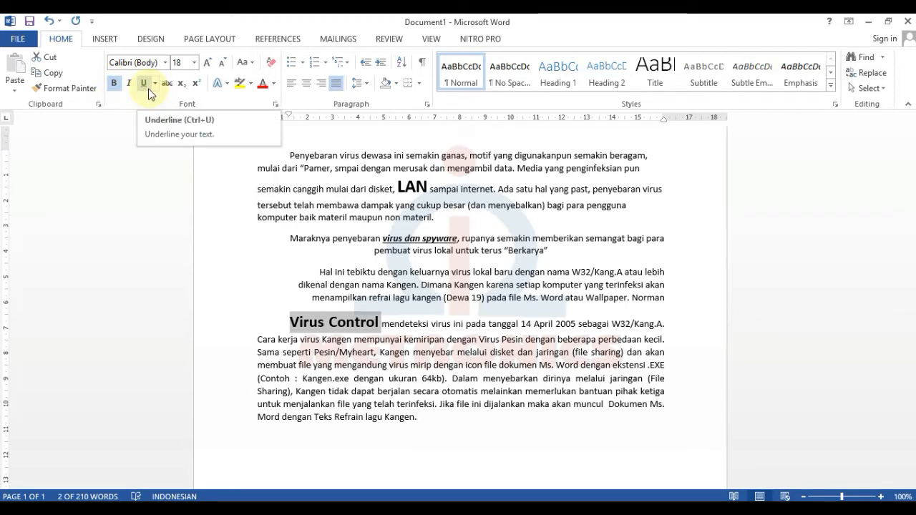
click(144, 84)
click(460, 340)
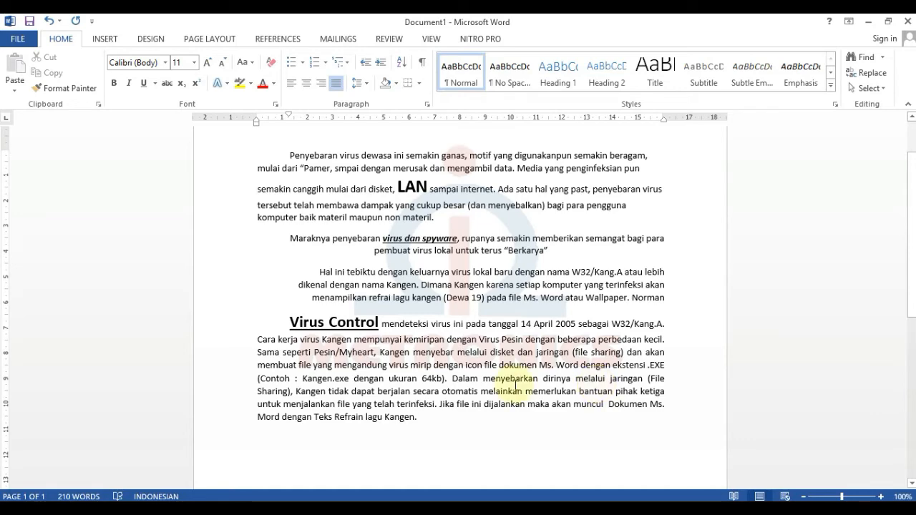
Step: Change the font of all four paragraphs to Times New Roman
scroll(674, 362, up, 1)
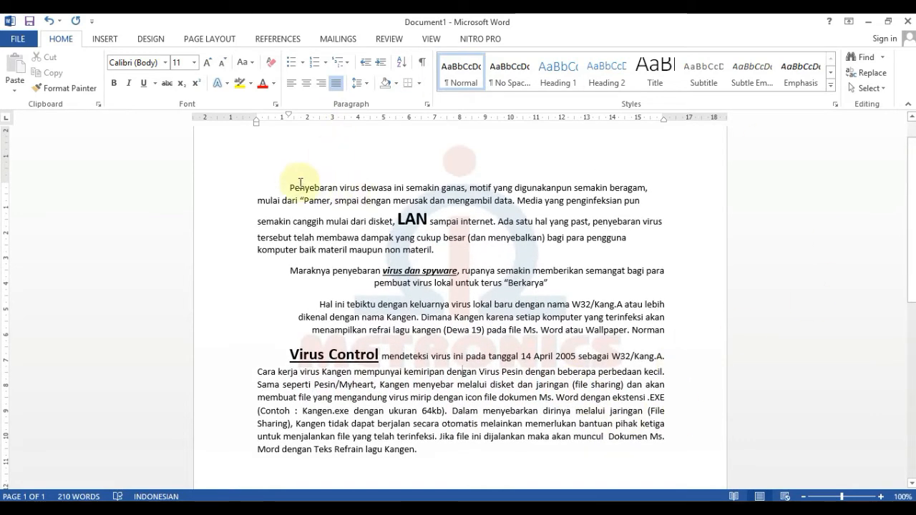
drag(272, 188, 433, 462)
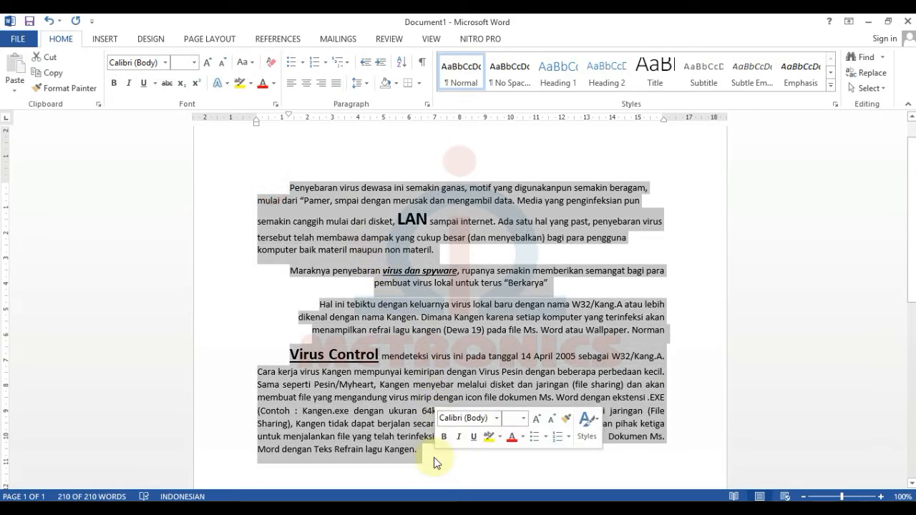
click(163, 63)
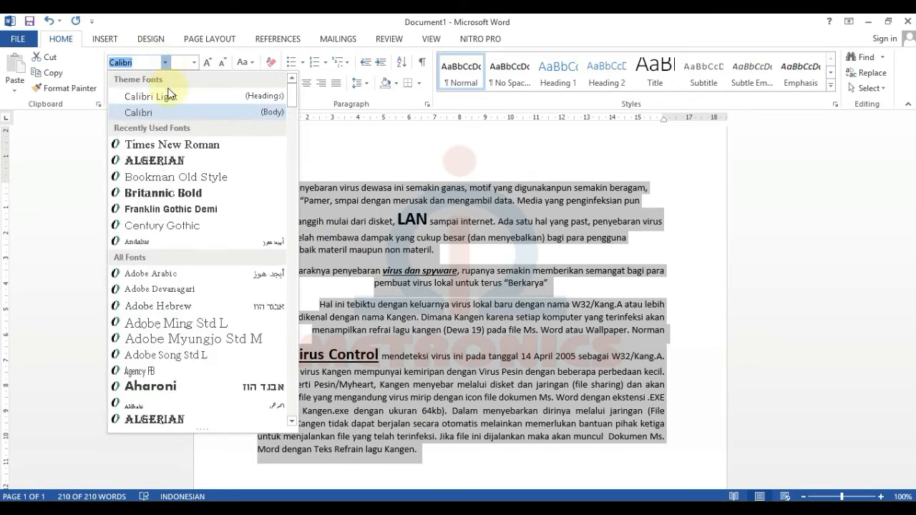
click(202, 146)
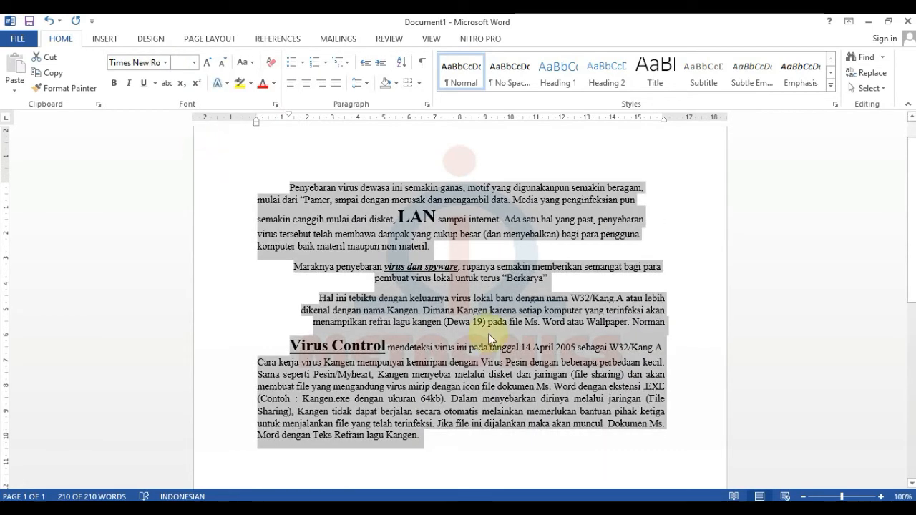
click(521, 347)
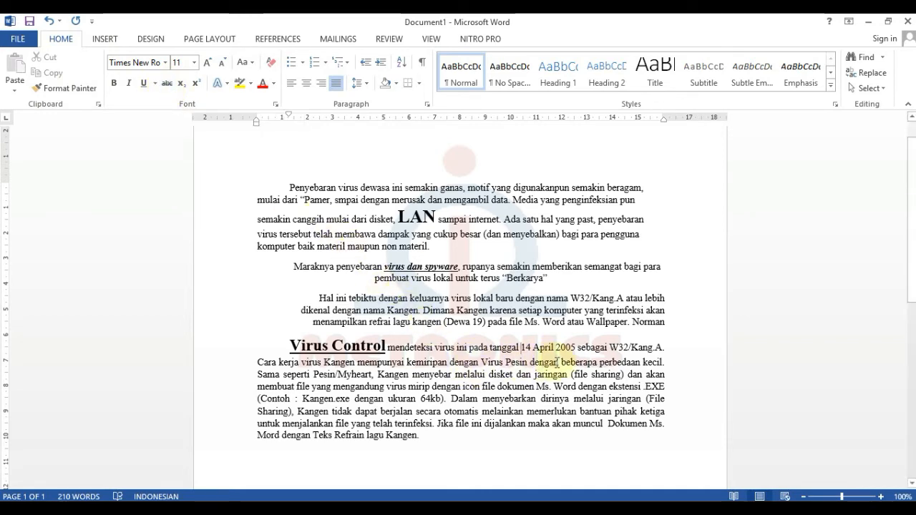
Step: Apply strikethrough to the word "Penyebaran" at the start of the first paragraph
scroll(429, 382, down, 1)
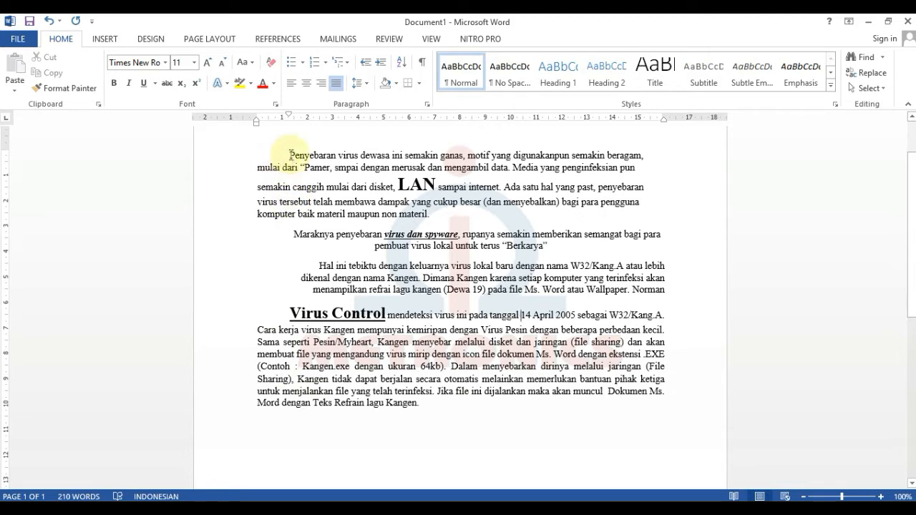
drag(289, 155, 338, 153)
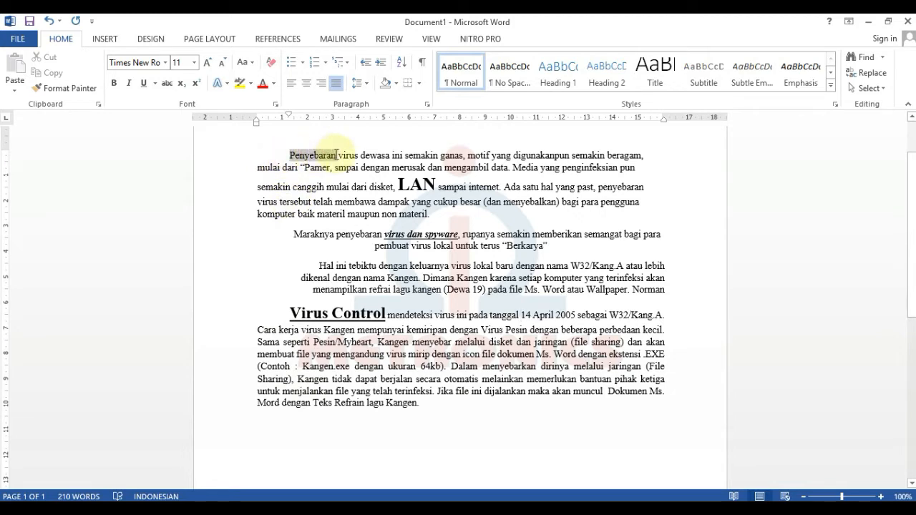
click(170, 84)
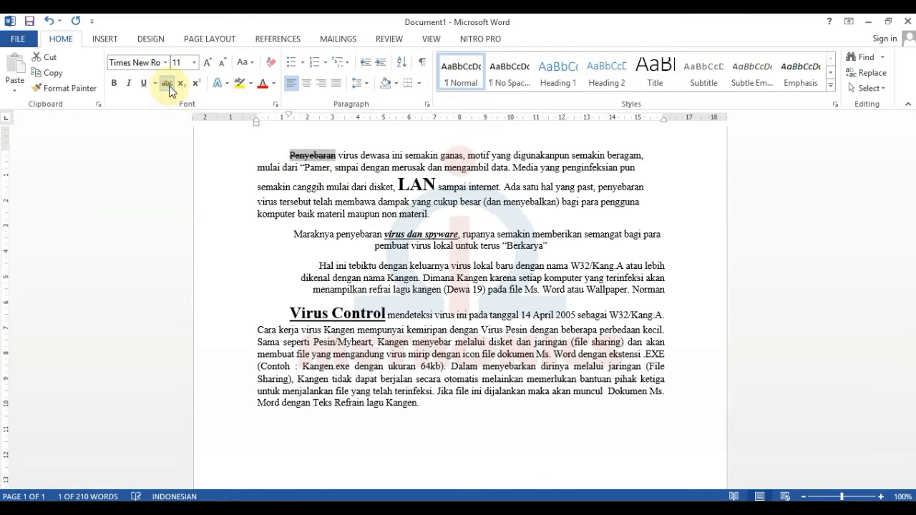
click(315, 168)
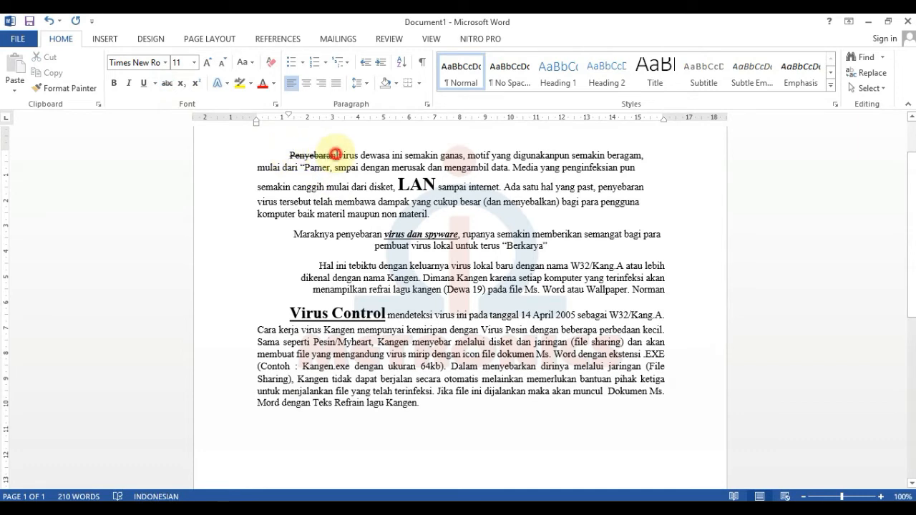
click(336, 154)
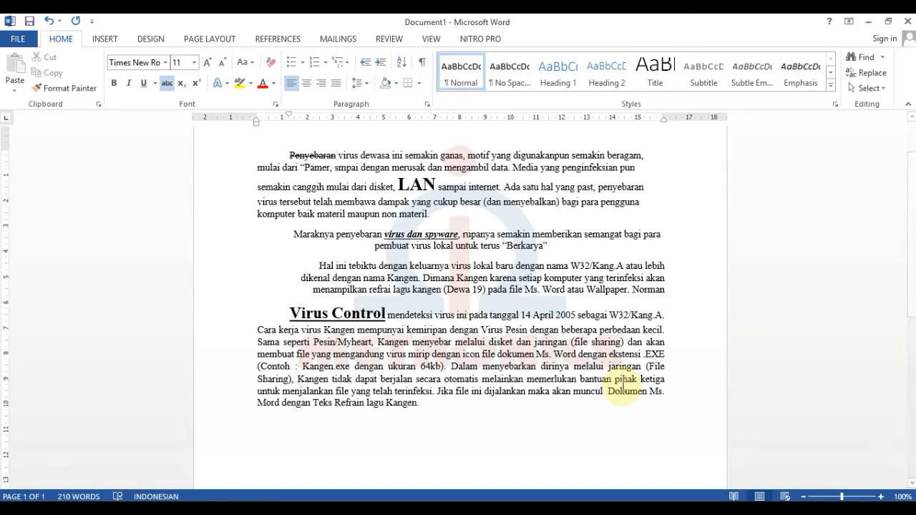
Step: Save the virus article in the Documents library under the file name "Latihan 2"
scroll(621, 386, up, 2)
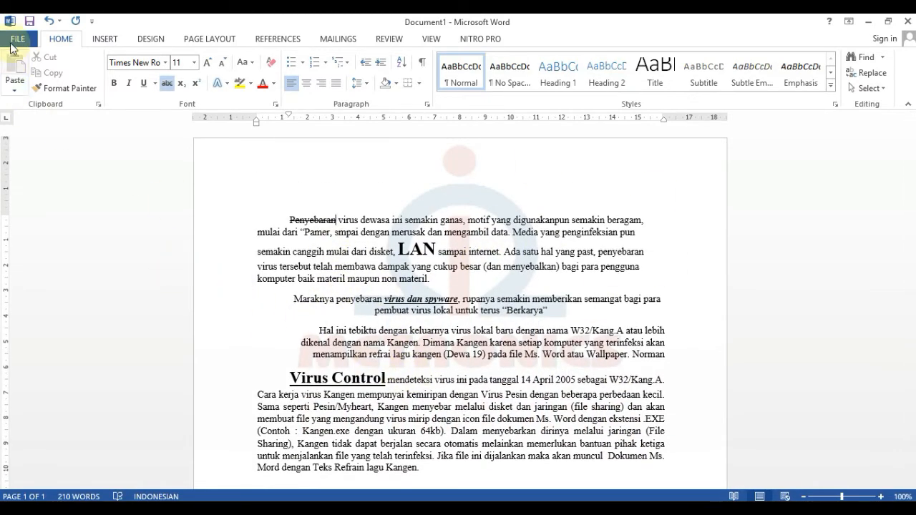
click(21, 40)
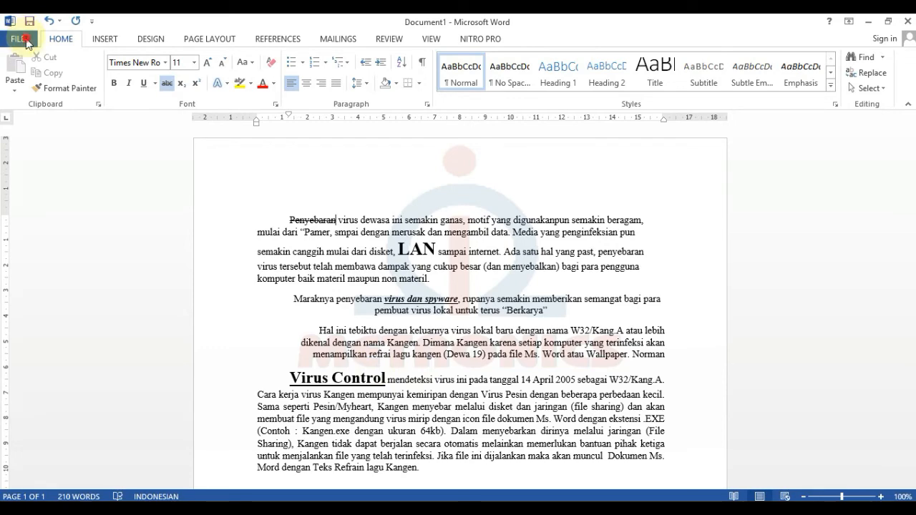
click(35, 149)
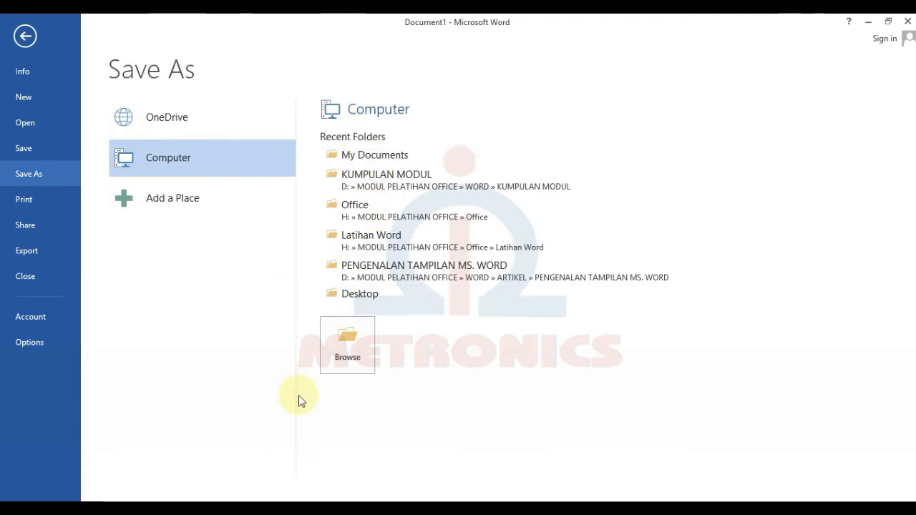
click(338, 356)
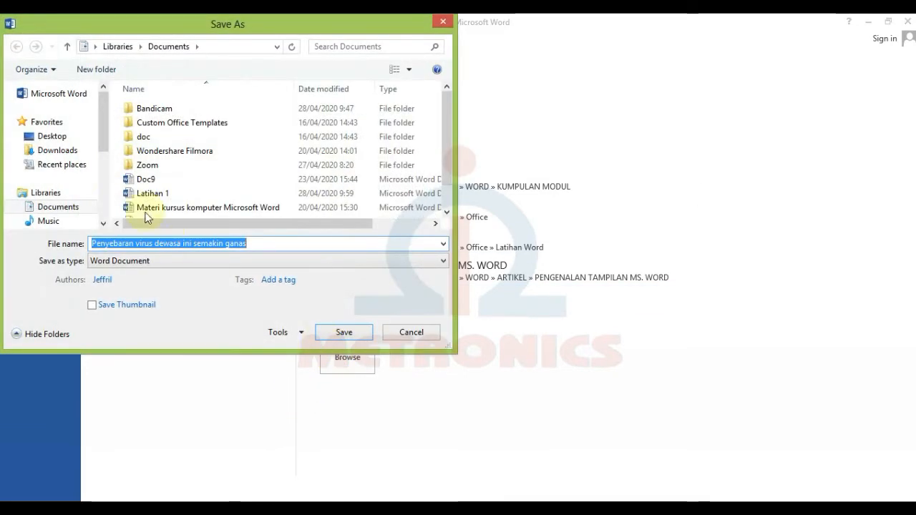
click(64, 207)
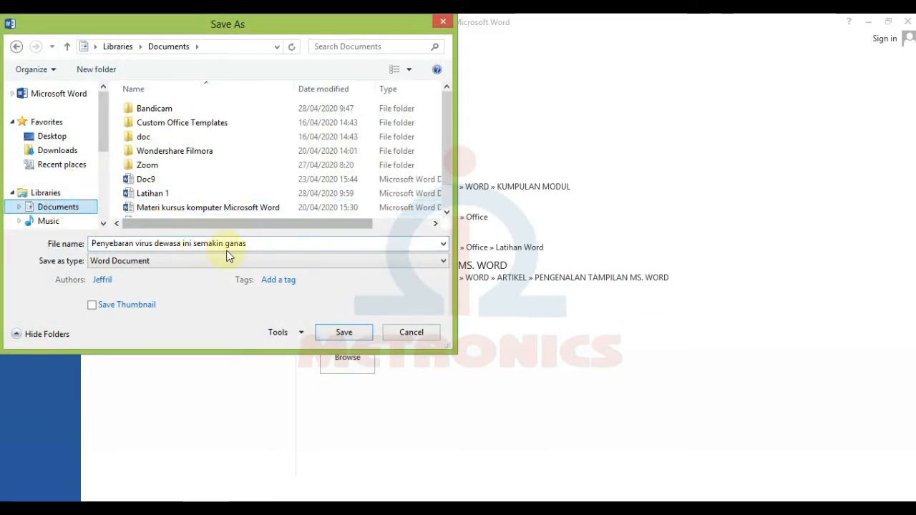
click(265, 244)
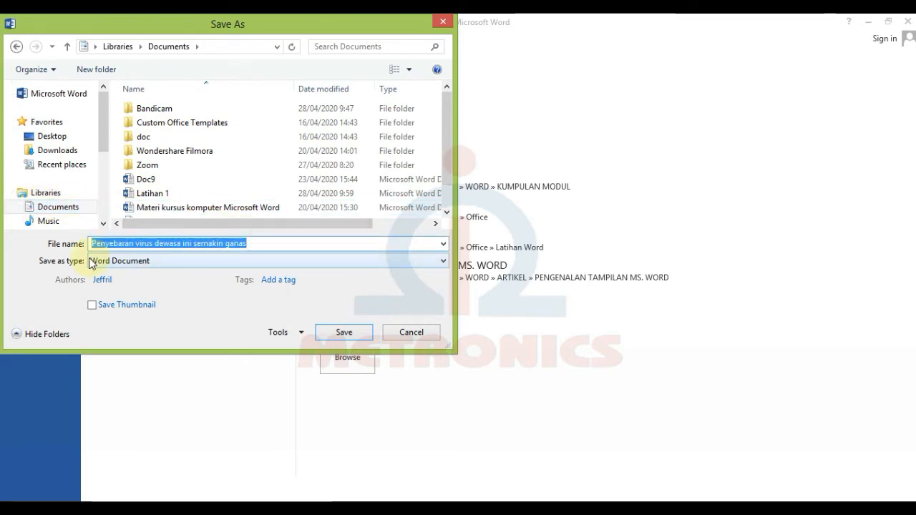
text(Latihan)
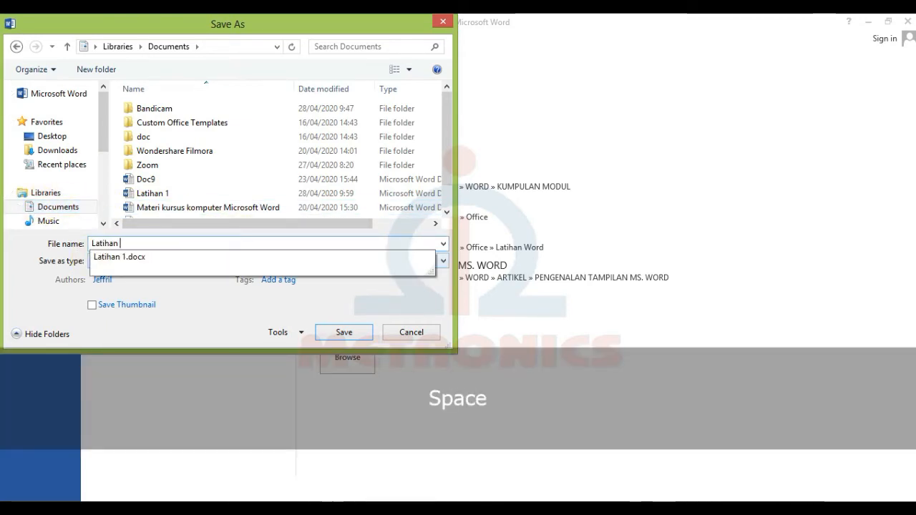
text( 2)
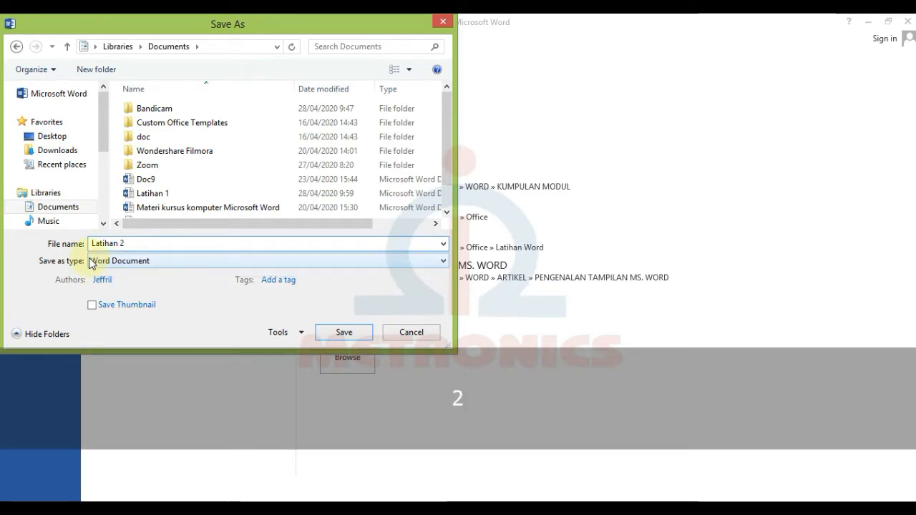
click(340, 334)
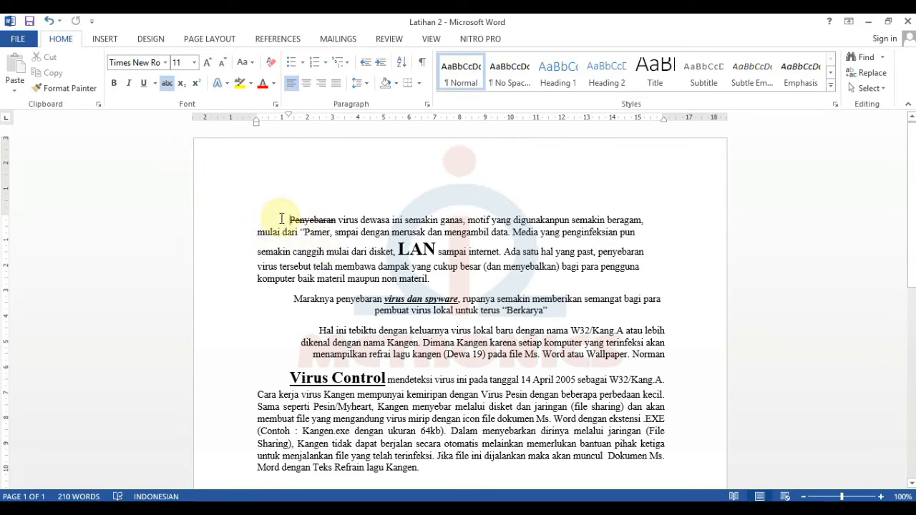
Step: Create a new blank document
click(22, 40)
click(24, 97)
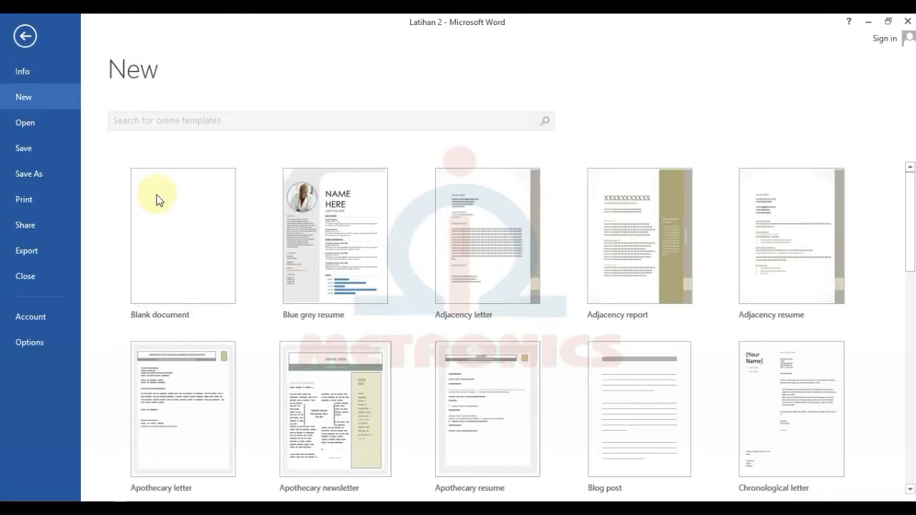
click(179, 243)
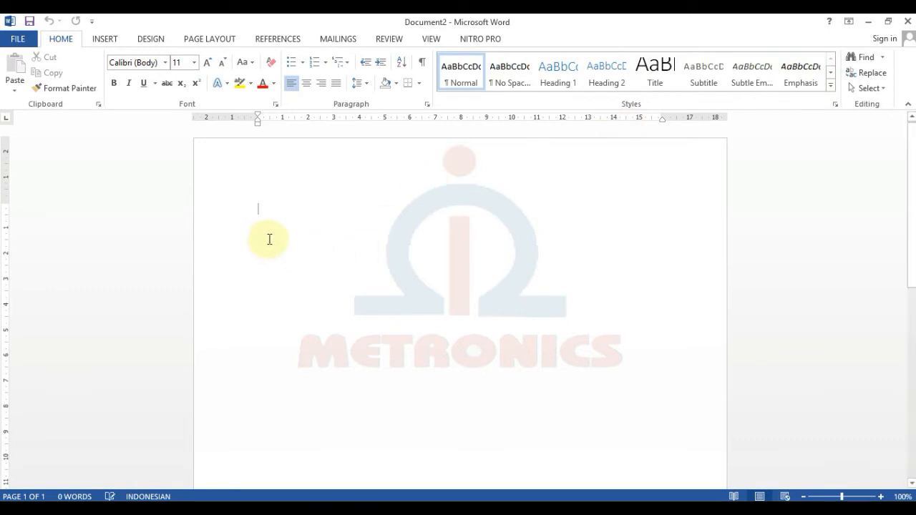
Step: Enter the capitalised heading lines "BAB III", "KESIMPULAN" and "PENUTUP", each on its own line
key(Caps_Lock)
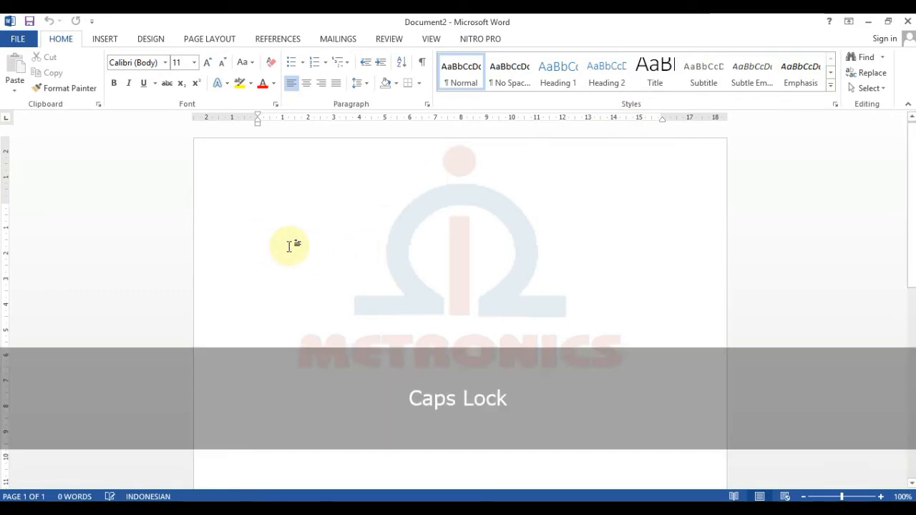
text(BAB III)
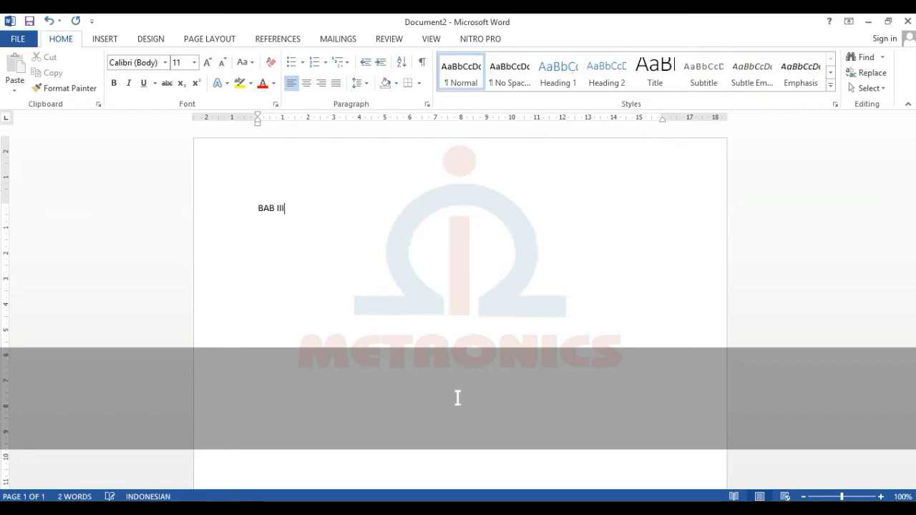
key(Return)
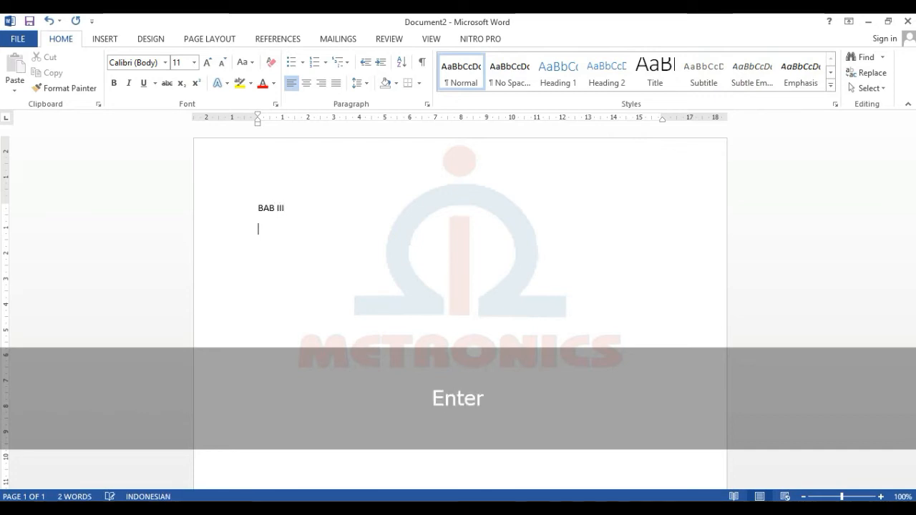
text(KESIMP)
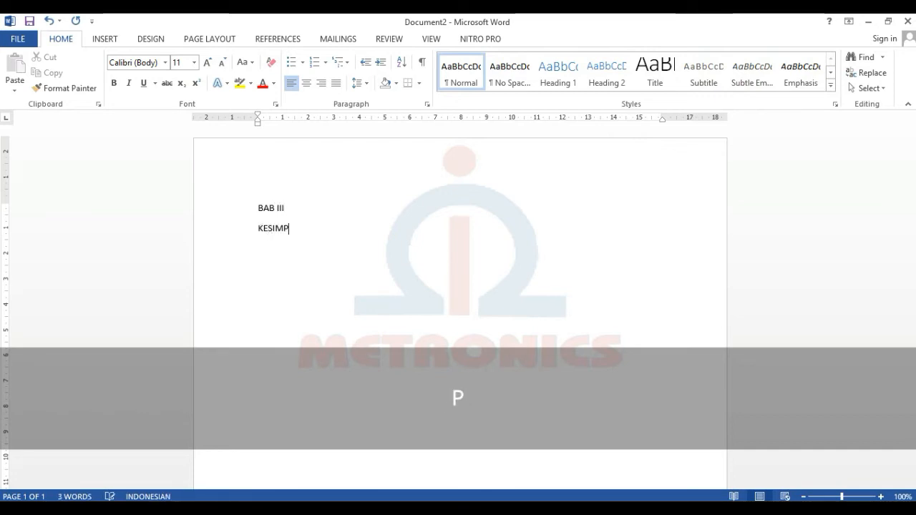
text(ULAN)
key(Return)
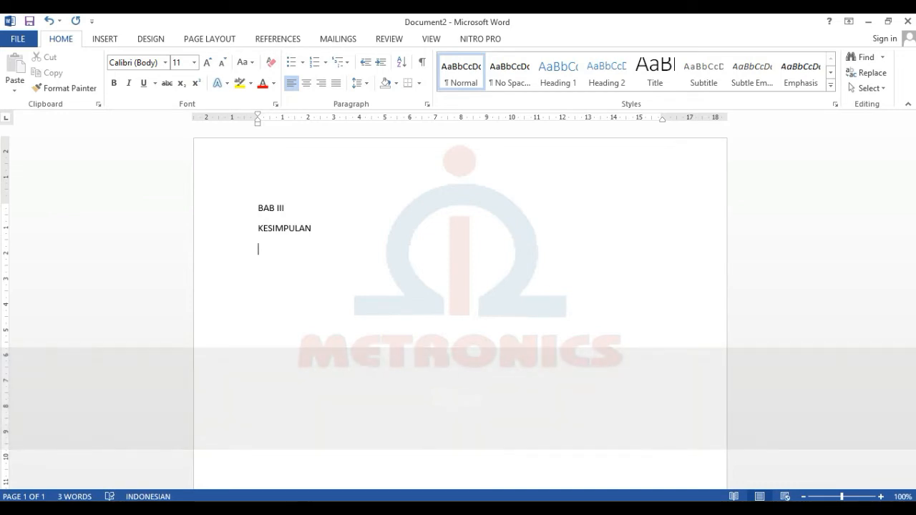
text(PENUTUP)
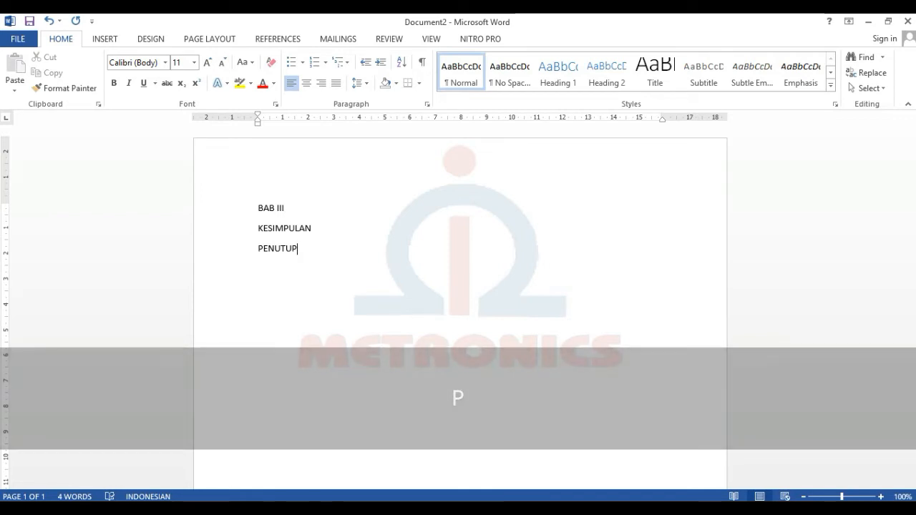
key(Return)
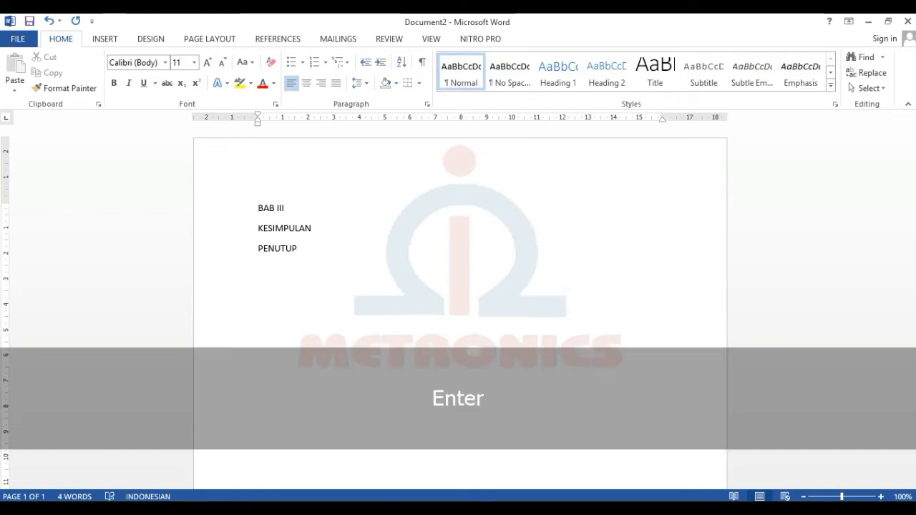
Step: Write the paragraph from "Semakin cepatnya Perkembangan Teknologi Informasi dan Komunikasi (TIK)" to "terbaik yang dapat dicapai." below the headings
text(Semakin cepatnya Perkembangan Tekno)
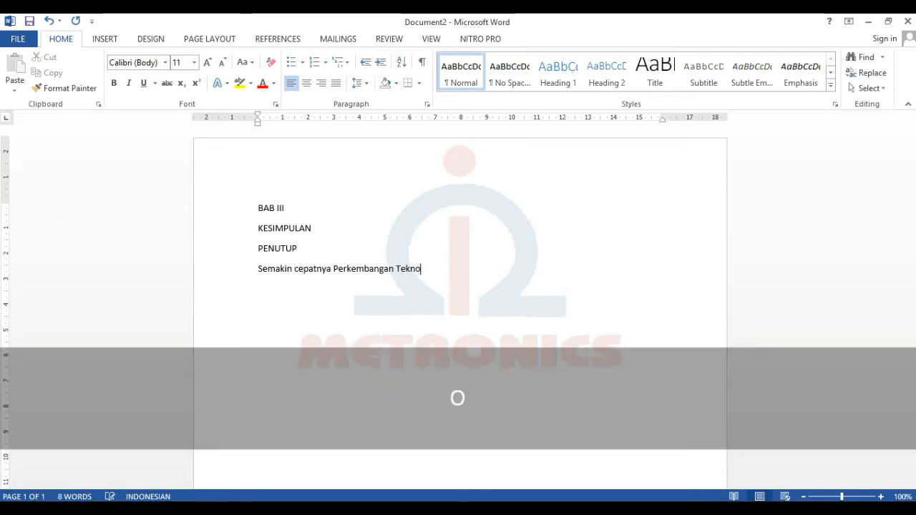
text(logi Informasi dan Komunikasi (TIK) menuntut manusia untuk mencoba perbhana)
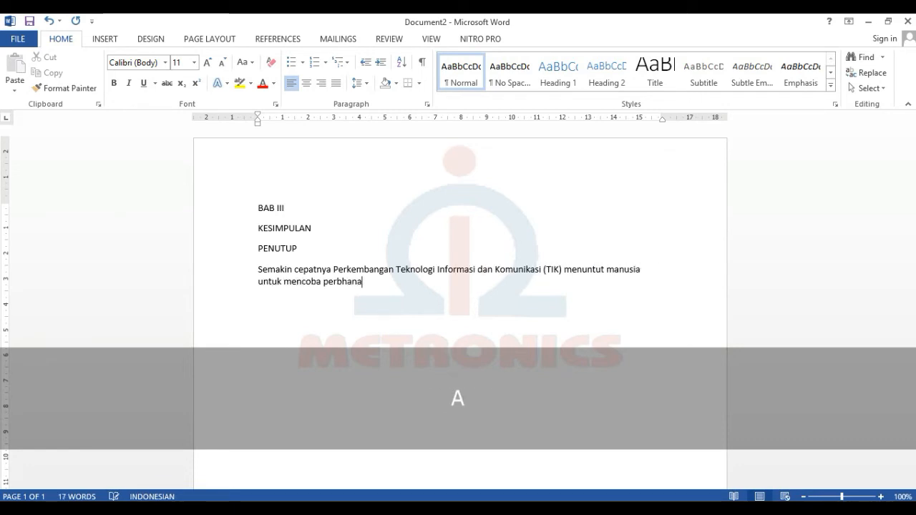
text( di segala jenis kehidupannya yang tujuannya adalah men)
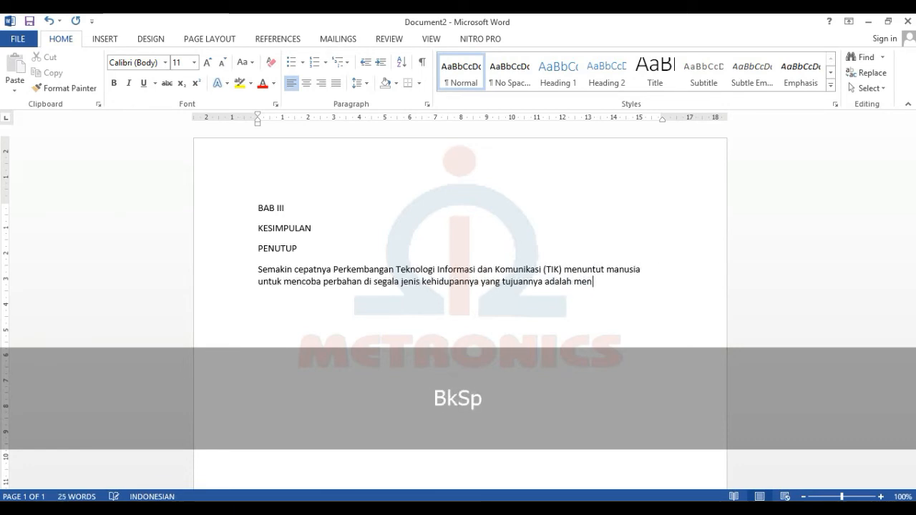
text(dapatkan hasil maupun kondisi yang terbaik yang dapat dicapai.)
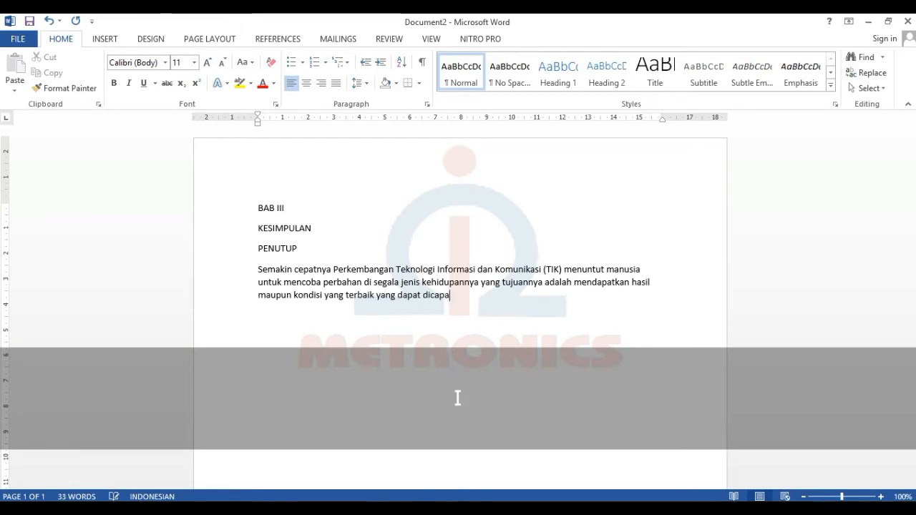
key(Return)
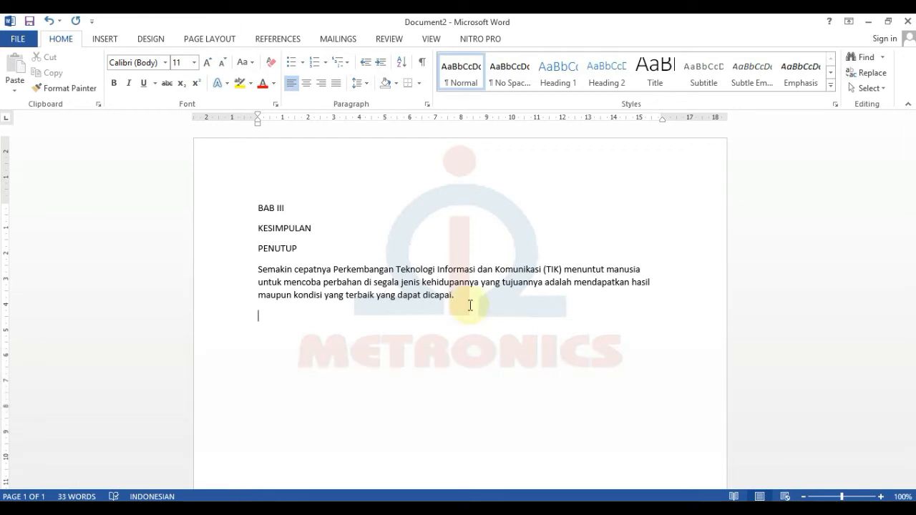
Step: Add the line "PENUTUP" and below it write the paragraph from "Semoga makalah ini dapat menggertakan manusia Indonesia" to "dimata bangsa dunia."
text(PENUTUP)
key(Return)
text(Semoga makalah ini mendapatkan)
key(BackSpace)
key(BackSpace)
key(BackSpace)
key(BackSpace)
key(BackSpace)
key(BackSpace)
key(BackSpace)
key(BackSpace)
key(BackSpace)
key(BackSpace)
key(BackSpace)
text(dapat menggertaka)
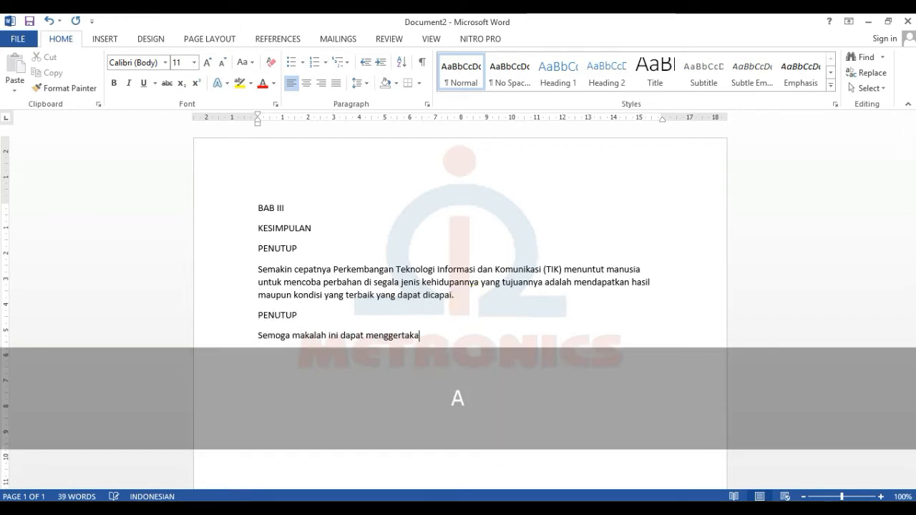
text(n manusia Indonesia untuk lebih berkarya dan briin)
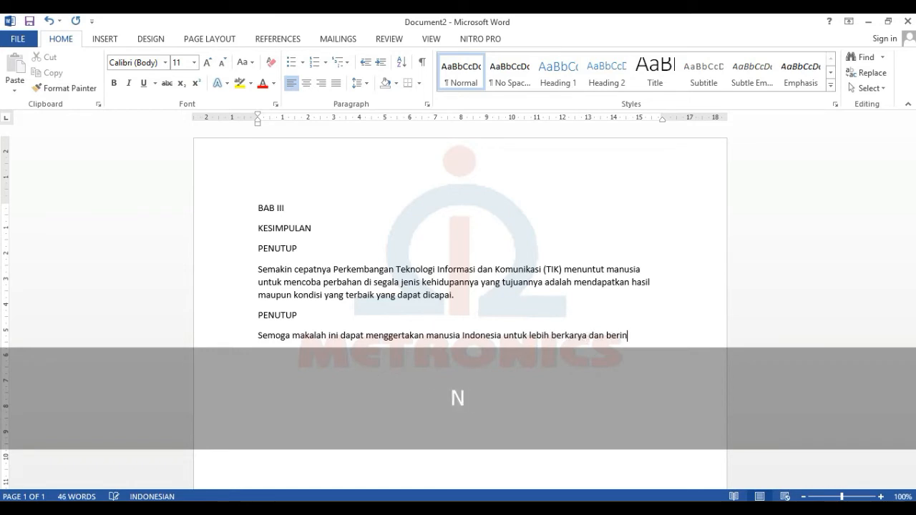
text(ovasi sesuai dengan karakteristik masyarakat Indonseua)
text( sehing)
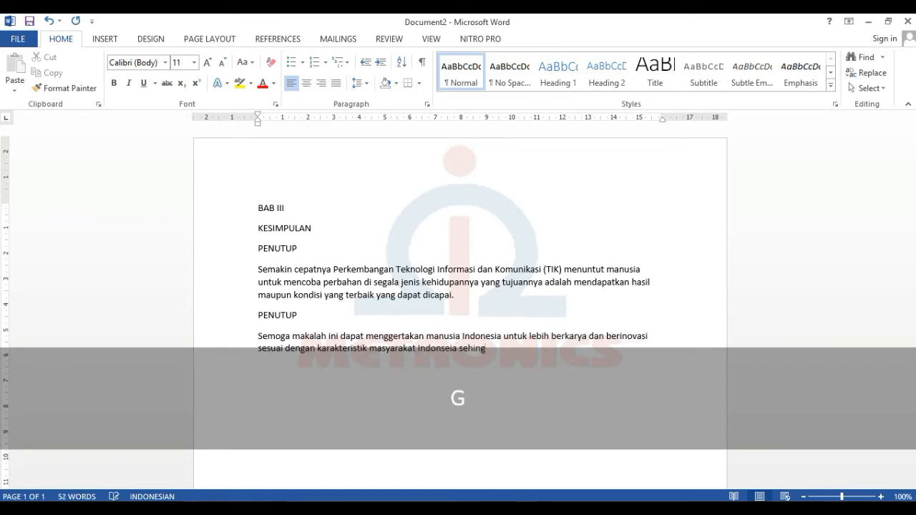
text(ga mampu meningkatkan image bangsa dimata d)
text(angsa dun)
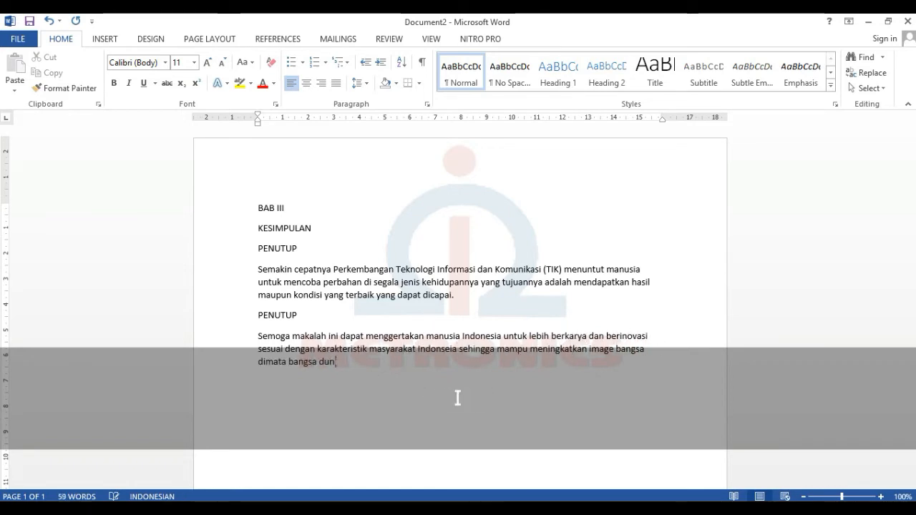
text(ia.)
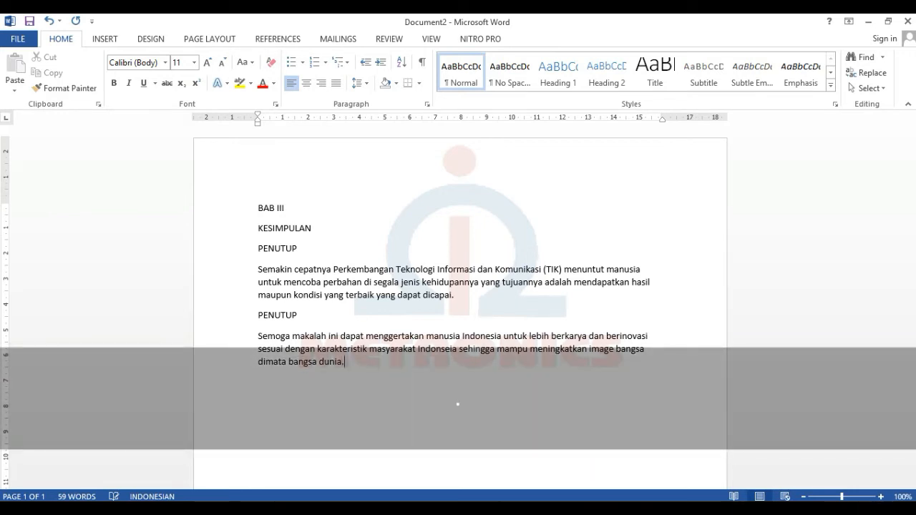
key(Return)
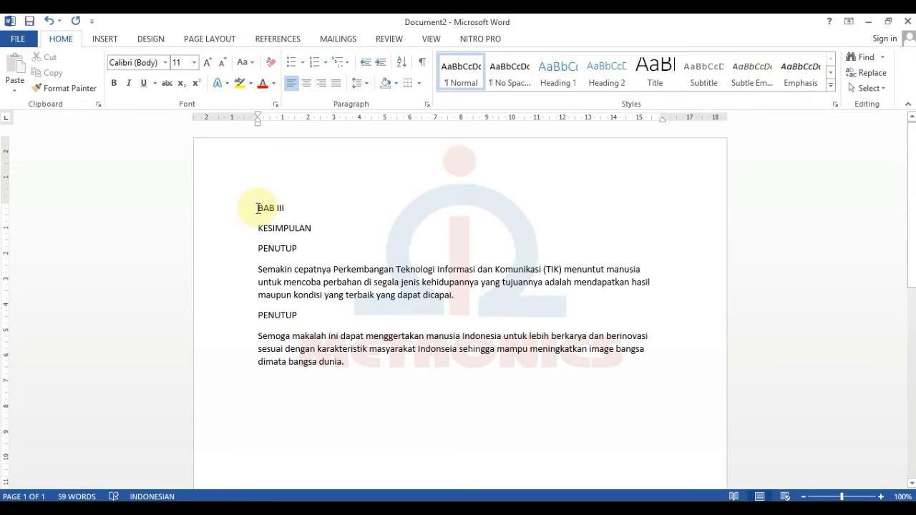
Step: Make the heading lines "BAB III" and "KESIMPULAN" bold, centred and 14 pt
drag(258, 208, 321, 229)
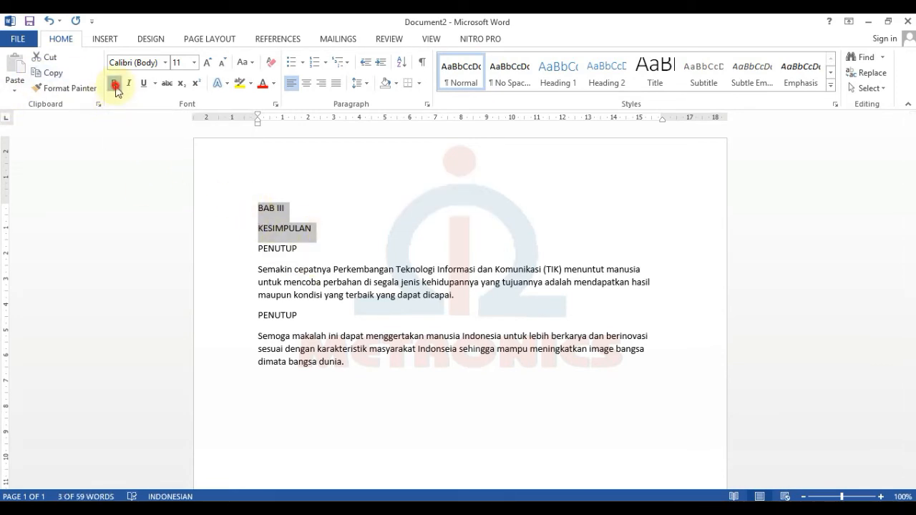
click(115, 85)
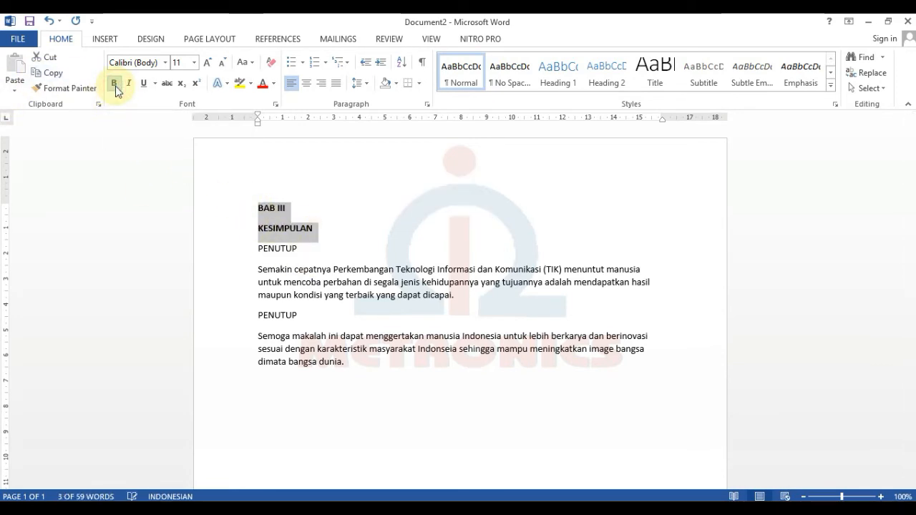
click(308, 85)
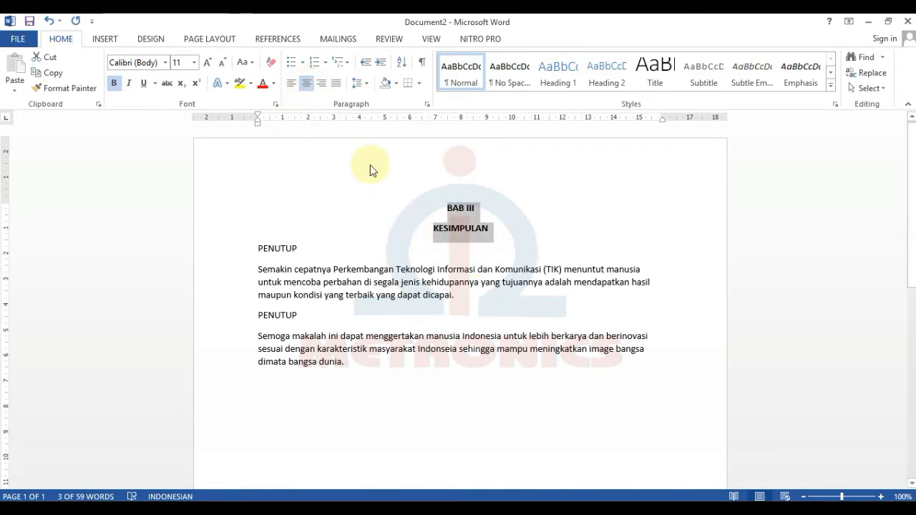
click(195, 62)
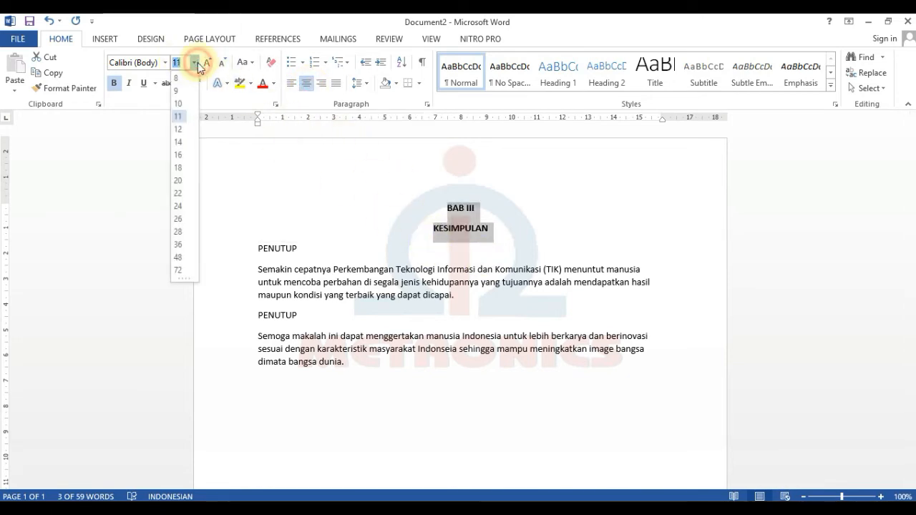
click(182, 143)
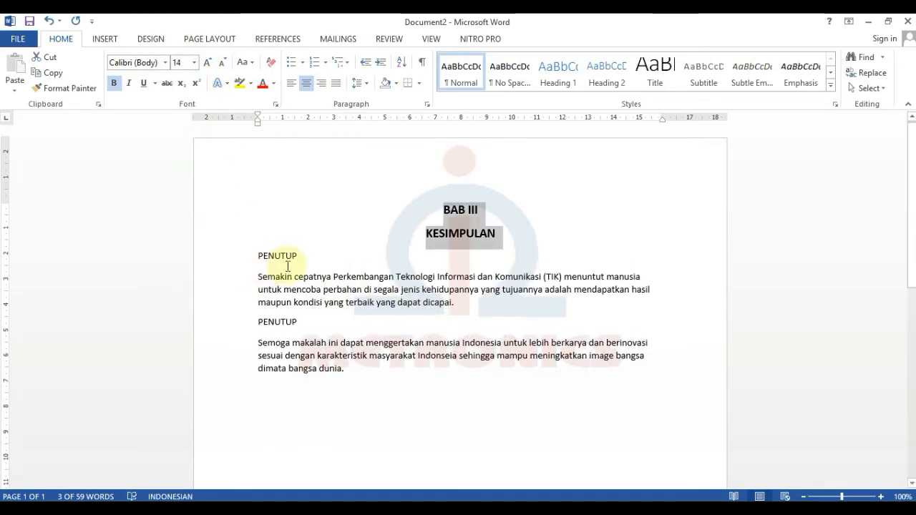
Step: Replace the "PENUTUP" line directly below "KESIMPULAN" with the capitalised heading "SARAN"
drag(299, 254, 251, 262)
key(Caps_Lock)
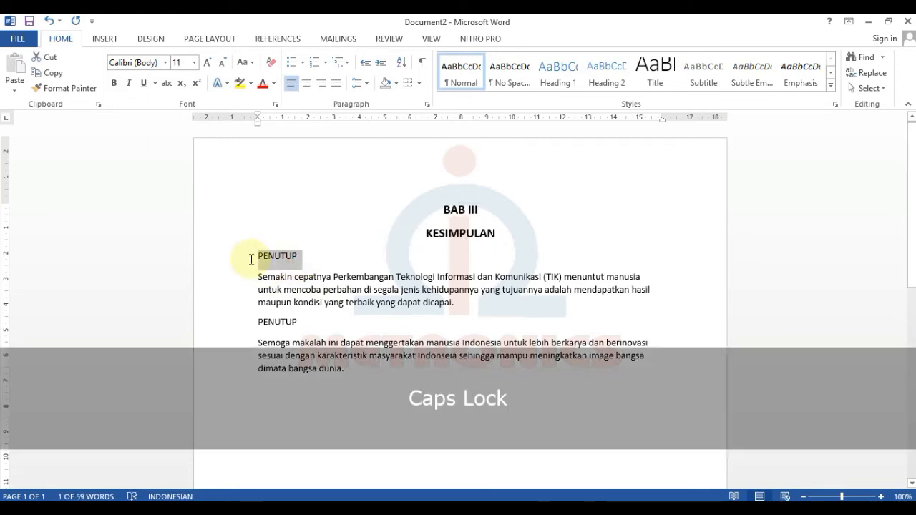
text(SARAN)
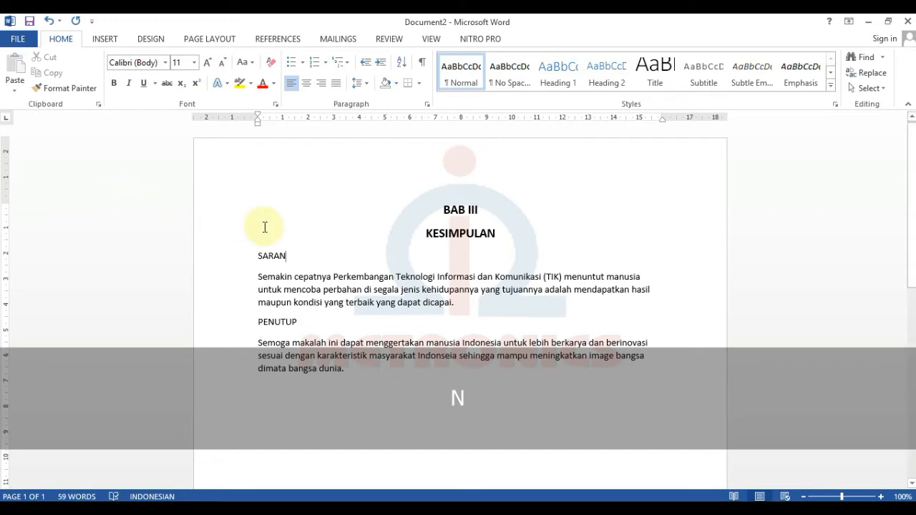
Step: Make the "SARAN" heading bold and set its font size to 14
drag(251, 253, 286, 255)
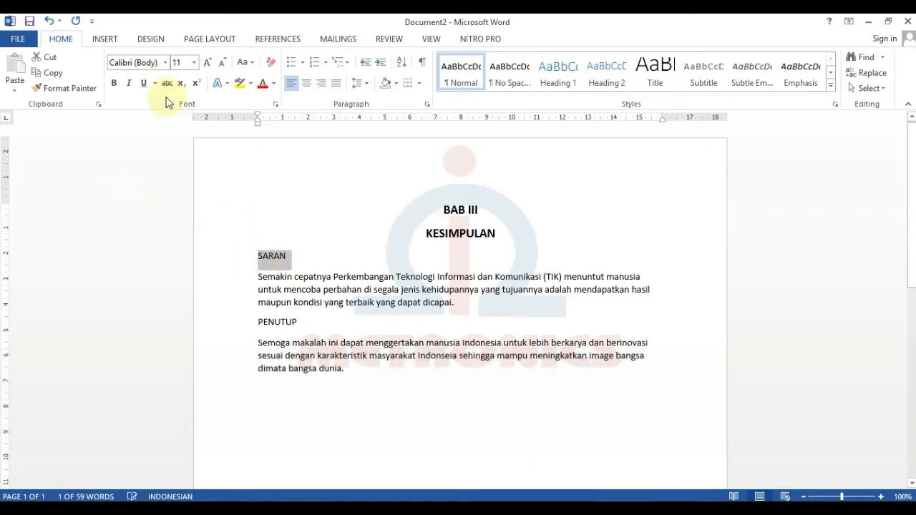
click(114, 83)
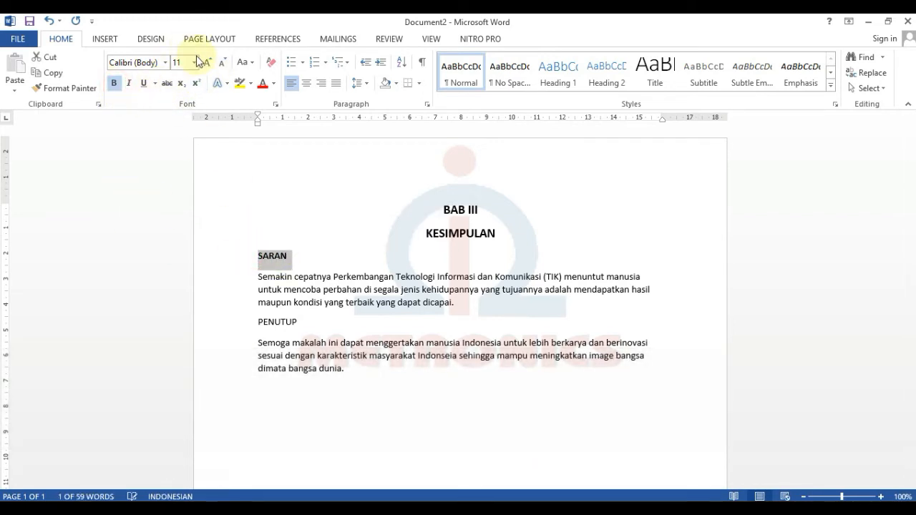
click(194, 63)
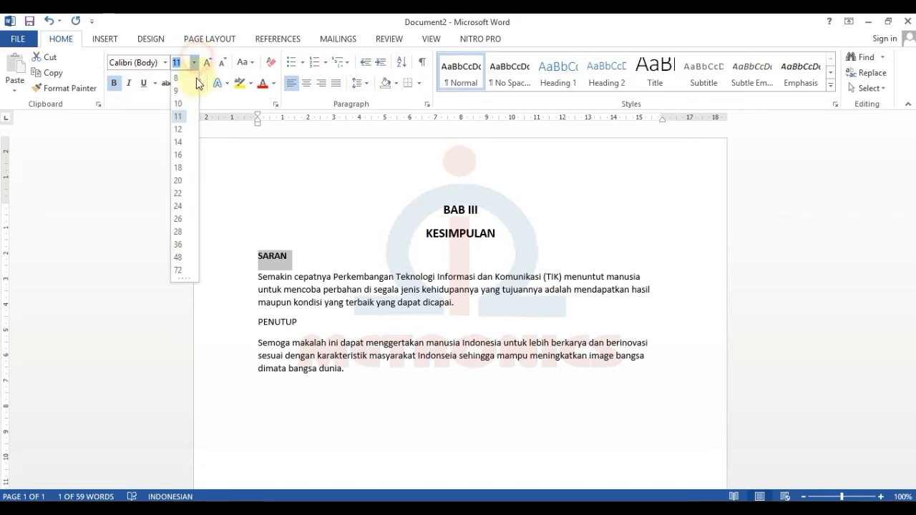
click(181, 143)
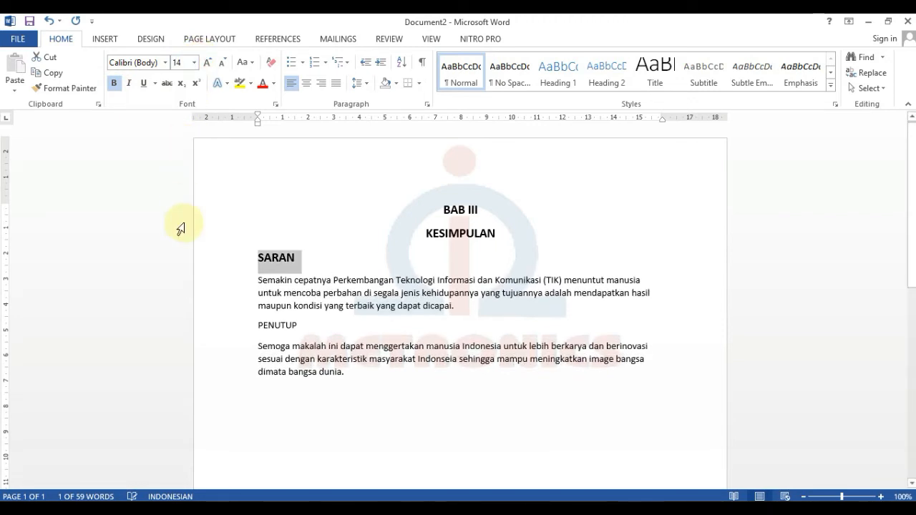
Step: Make the "PENUTUP" heading above the last paragraph bold and set its font size to 14
drag(258, 323, 311, 330)
click(113, 83)
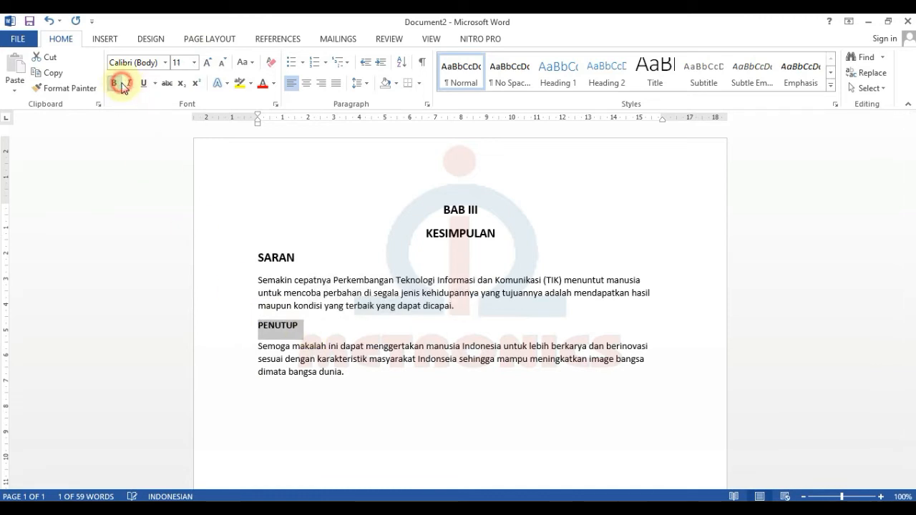
click(194, 63)
click(176, 139)
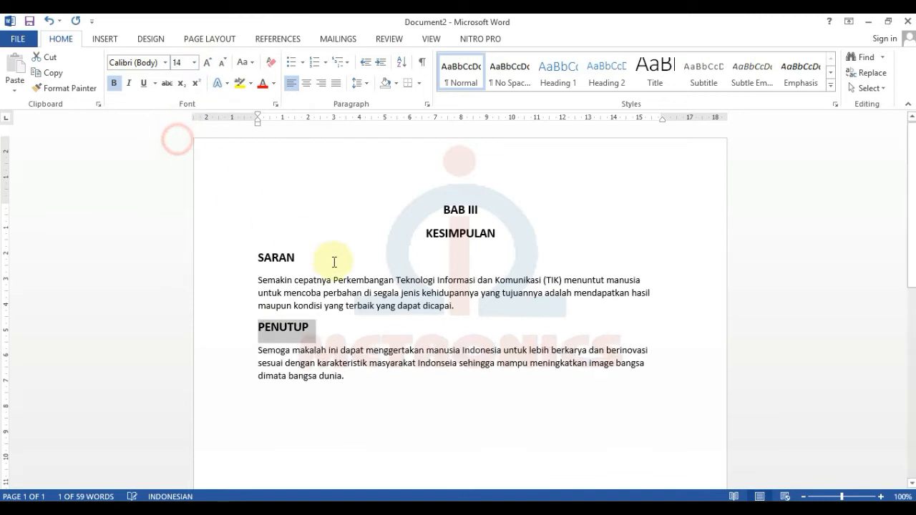
Step: Make the phrase "Teknologi Informasi dan Komunikasi (TIK)" bold in the paragraph under "SARAN"
click(374, 324)
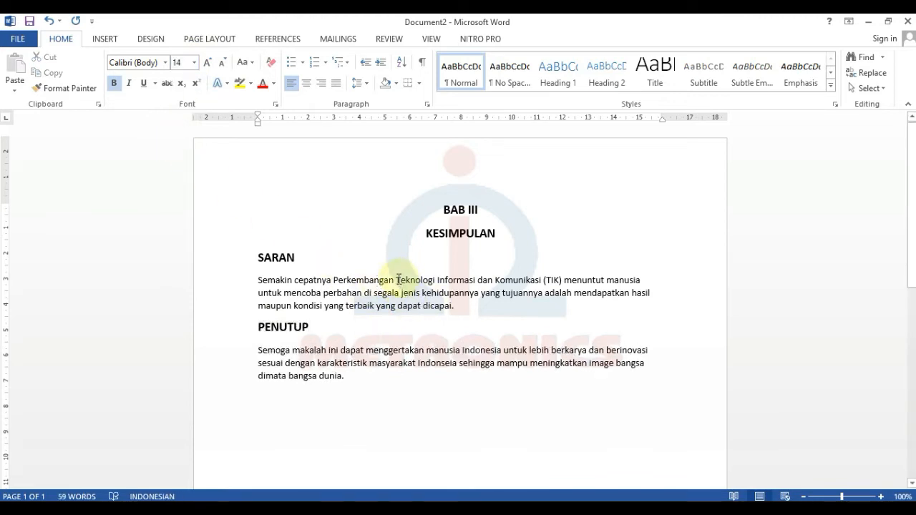
drag(399, 280, 563, 281)
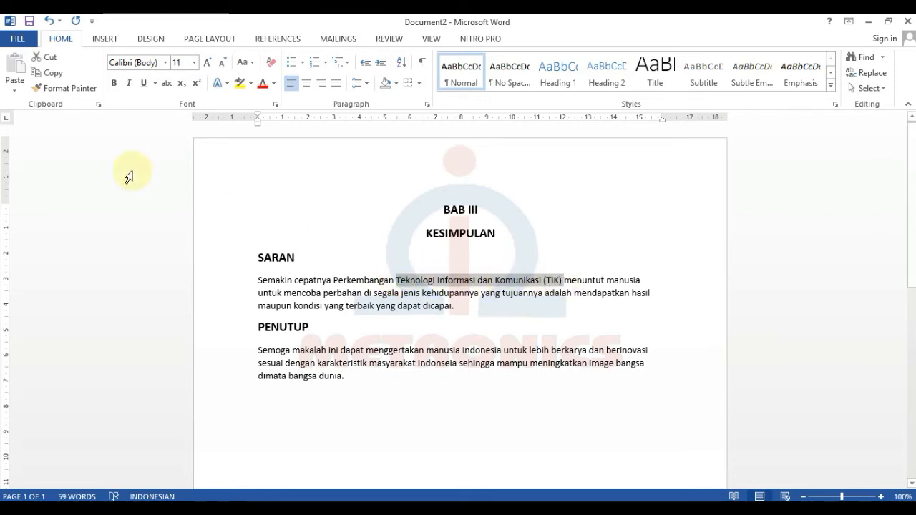
click(117, 85)
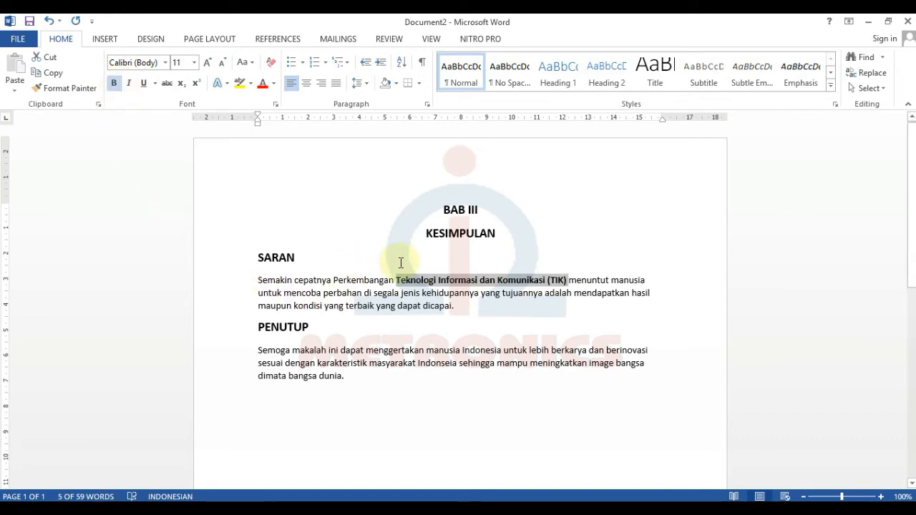
Step: Select the text from "Semakin" through "(TIK)" under "SARAN" by extending the selection character by character, and clear the selection
scroll(415, 279, down, 1)
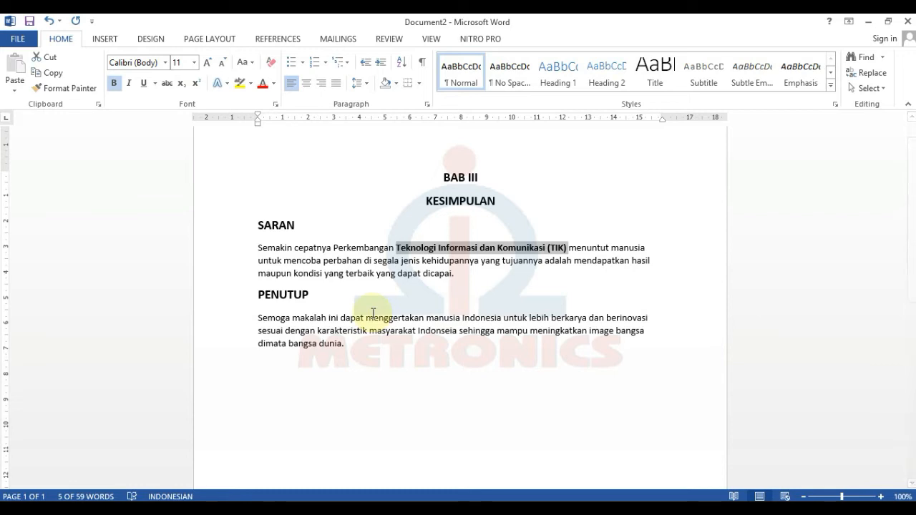
click(279, 260)
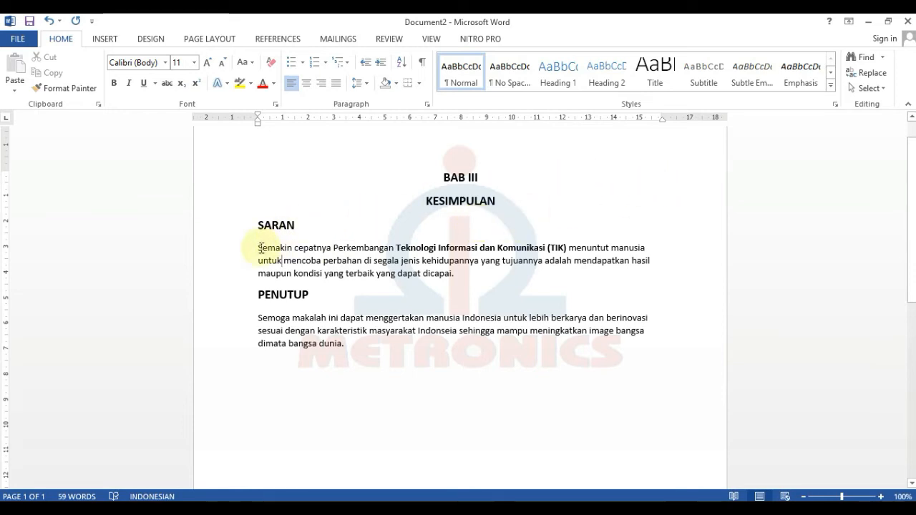
click(260, 247)
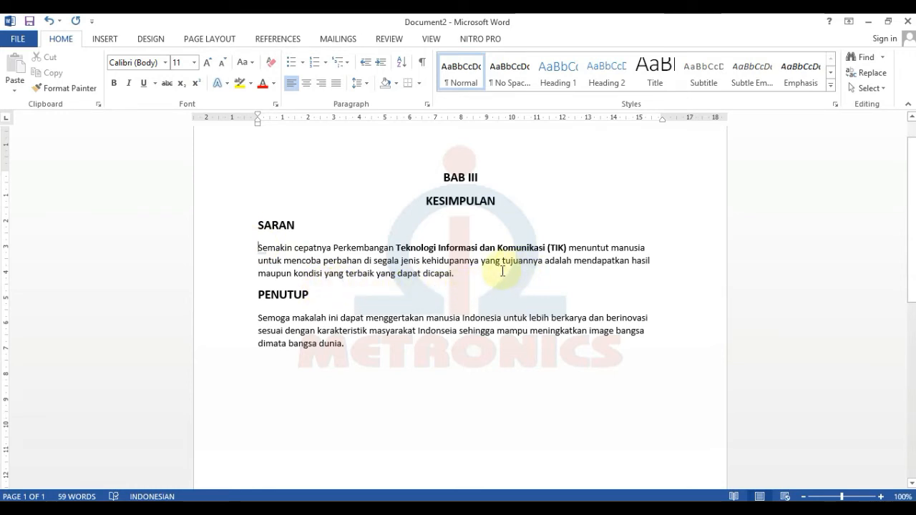
key(shift)
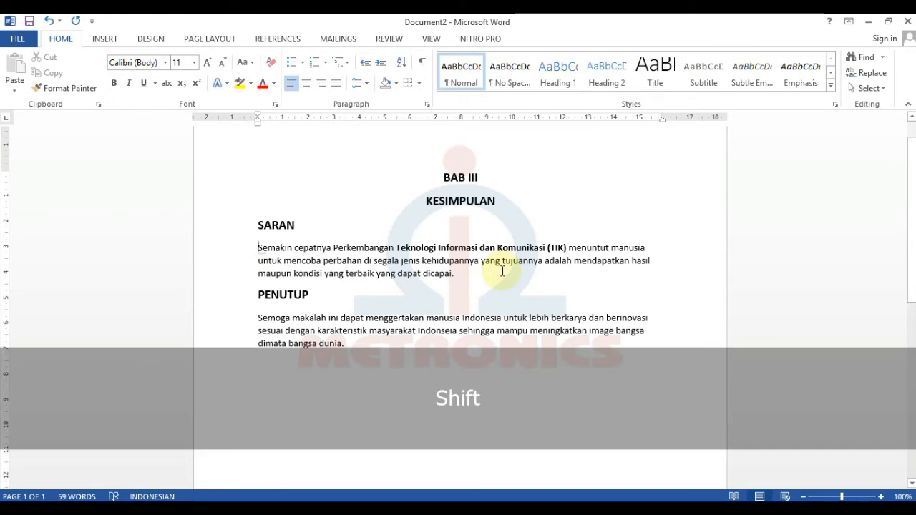
key(shift+Right)
key(shift+Right)
key(shift+Right)
key(shift+Right)
key(shift+Right)
key(shift+Right)
key(shift+Right)
key(shift+Right)
key(shift+Right)
key(shift+Right)
key(shift+Right)
key(shift+Right)
key(shift+Right)
key(shift+Right)
key(shift+Right)
key(shift+Right)
key(shift+Right)
key(shift+Right)
key(shift+Right)
key(shift+Right)
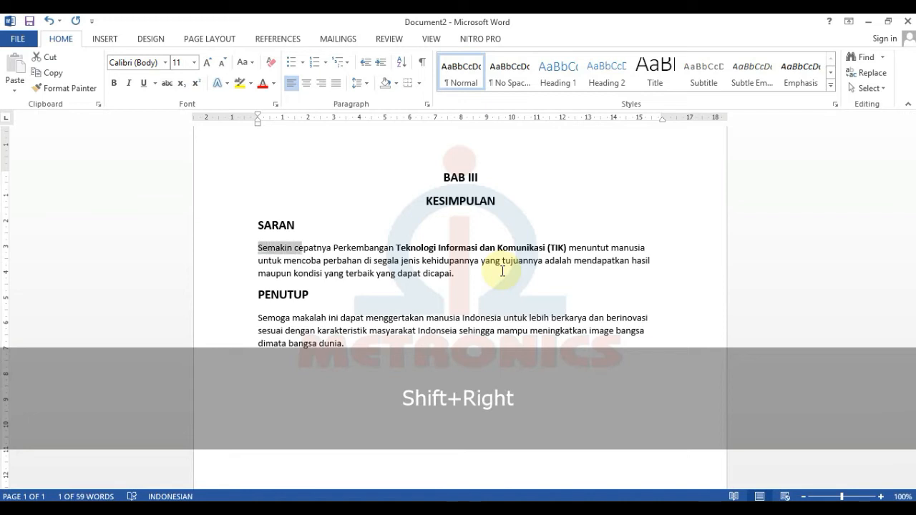
key(shift+Right)
key(shift+Right)
key(shift+Right)
key(shift+Right)
key(shift+Right)
key(shift+Right)
key(shift+Right)
key(shift+Right)
key(shift+Right)
key(shift+Right)
key(shift+Right)
key(shift+Right)
key(shift+Right)
key(shift+Right)
key(shift+Right)
key(shift+Right)
key(shift+Right)
key(shift+Right)
key(shift+Right)
key(shift+Right)
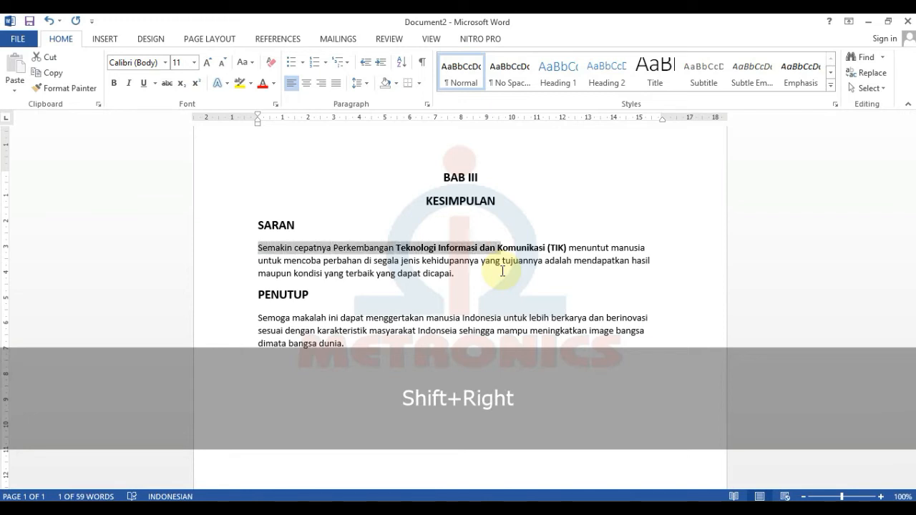
key(shift+Right)
key(shift+Right)
key(shift+Right)
key(shift+Right)
key(shift+Right)
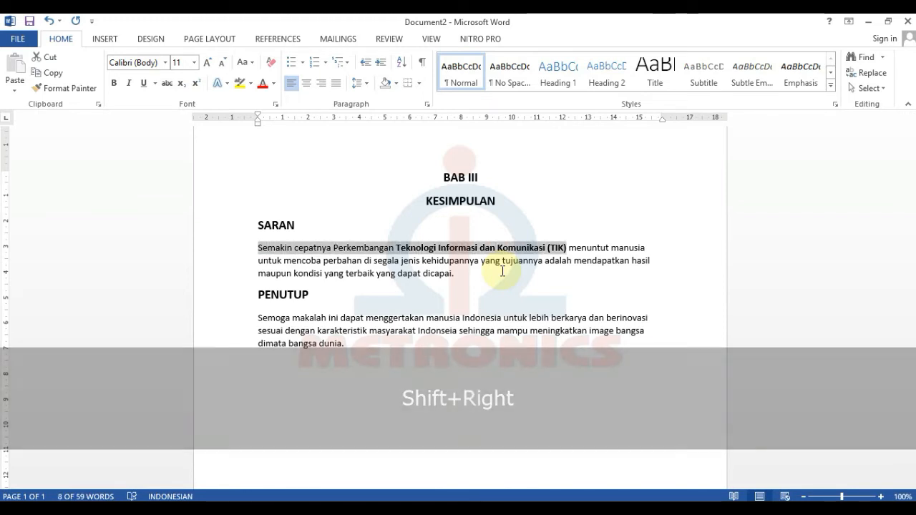
click(443, 297)
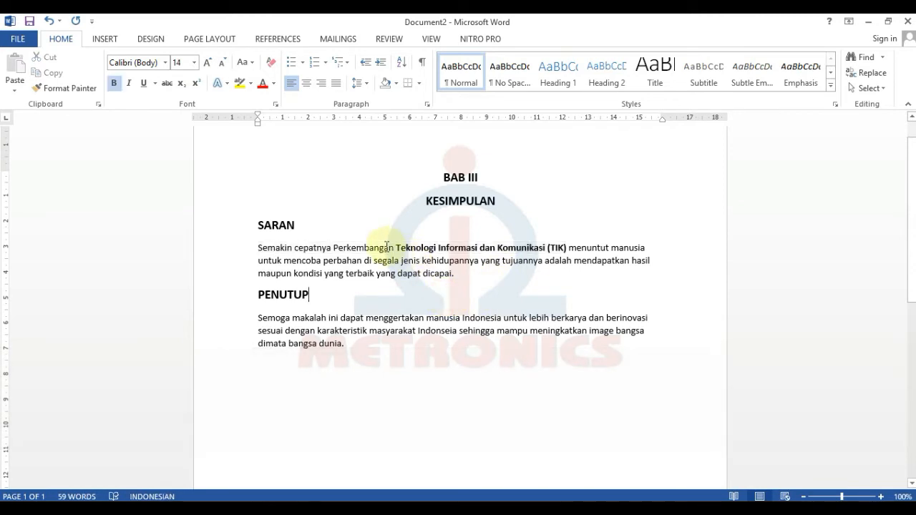
Step: Select the whole paragraph under the "SARAN" heading and clear the selection
click(259, 246)
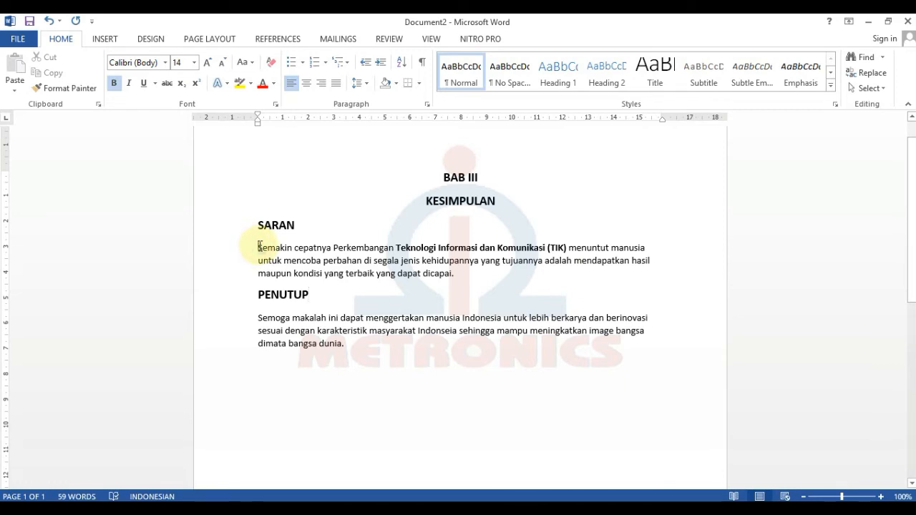
key(F3)
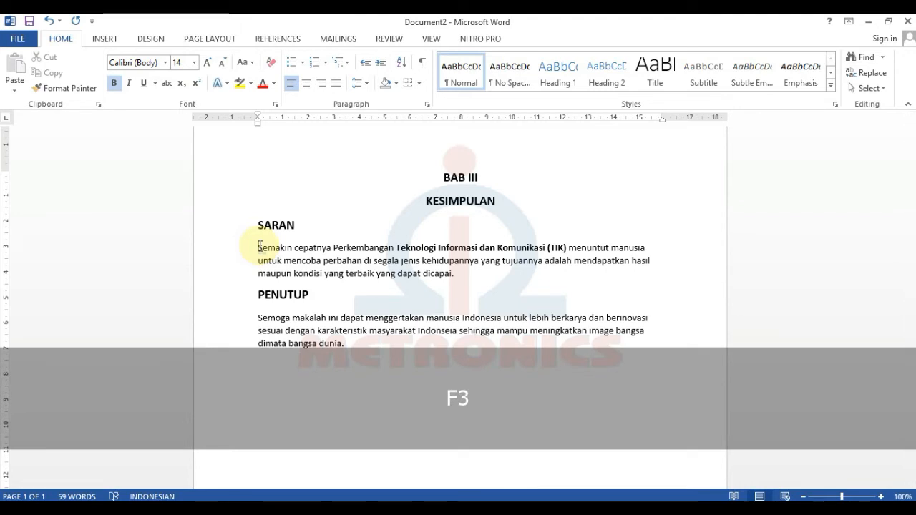
drag(264, 247, 459, 282)
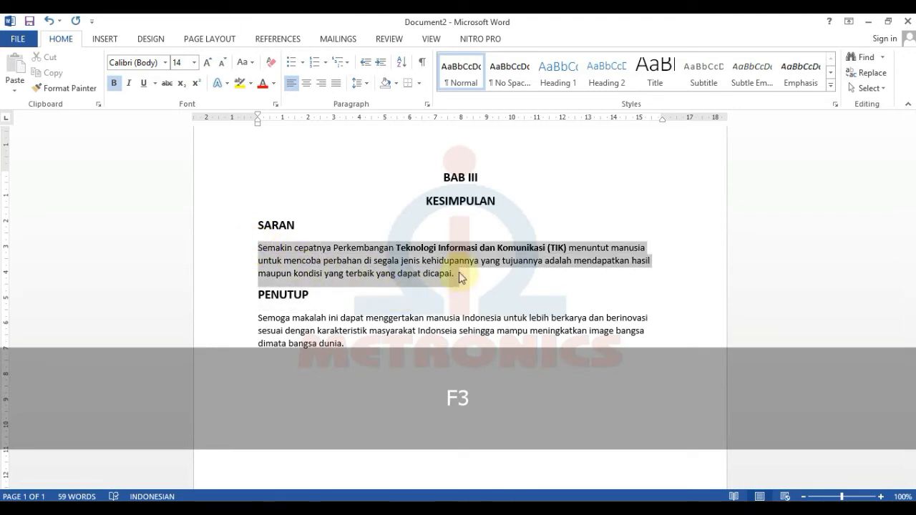
key(Escape)
click(459, 282)
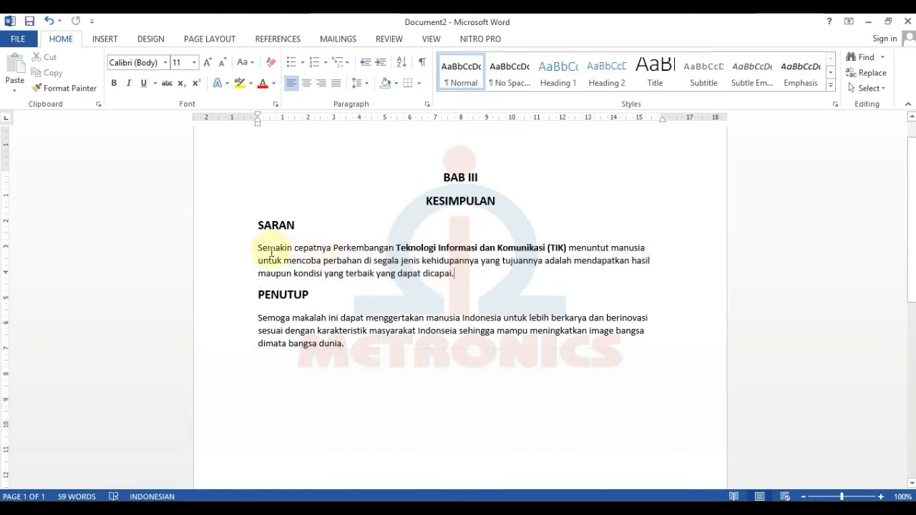
Step: Copy the whole paragraph under the "SARAN" heading to the clipboard
click(259, 248)
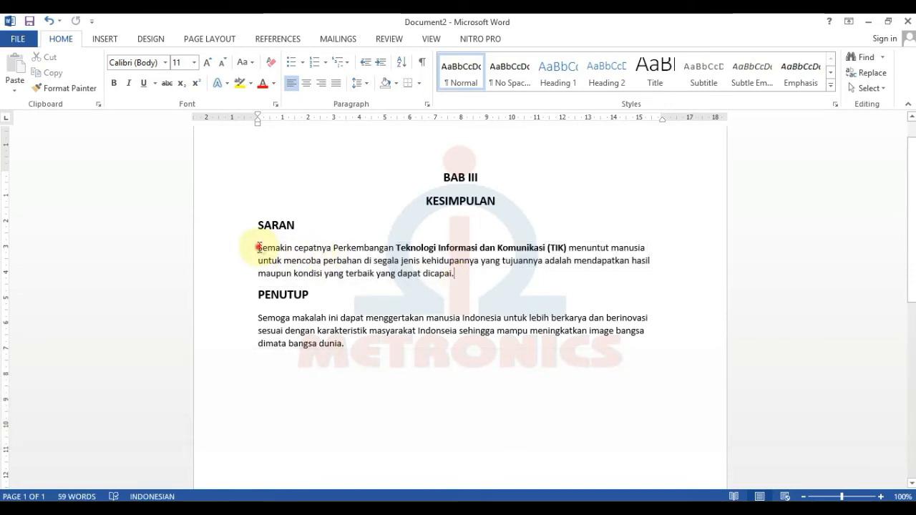
click(259, 248)
drag(259, 247, 454, 277)
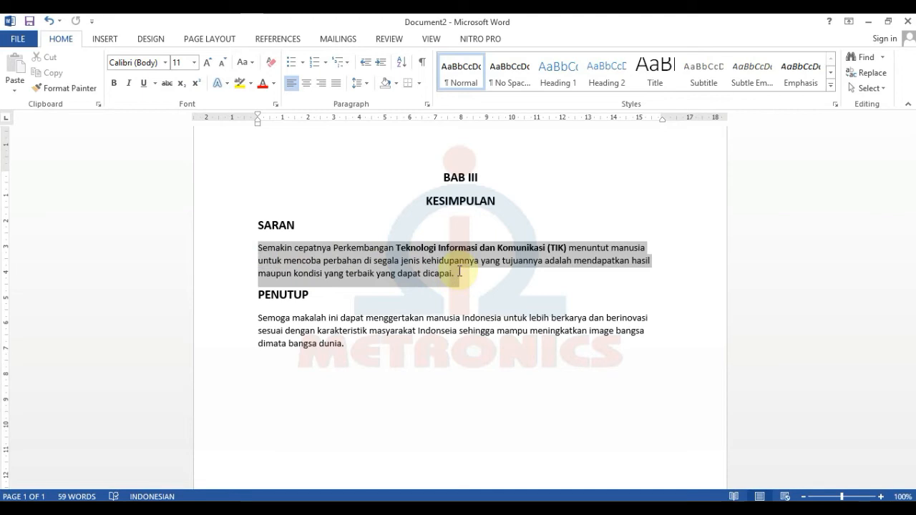
drag(459, 271, 458, 274)
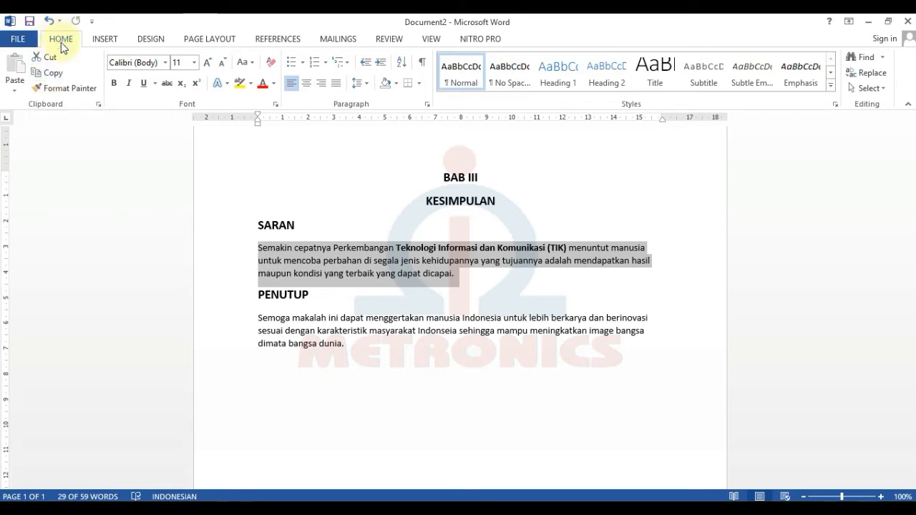
click(55, 76)
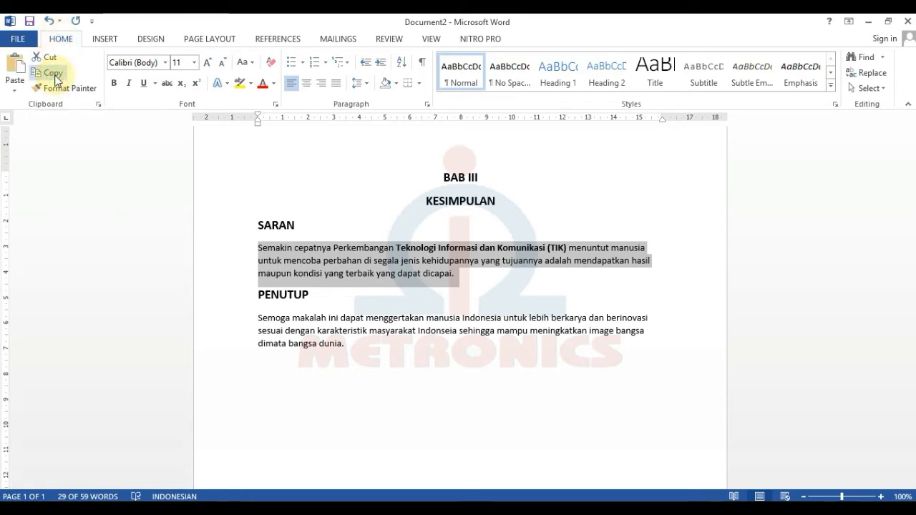
click(472, 277)
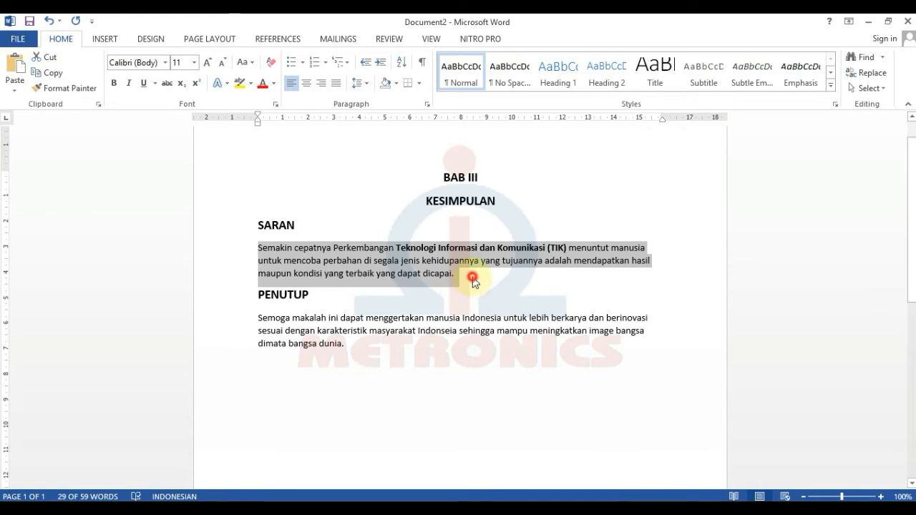
click(662, 431)
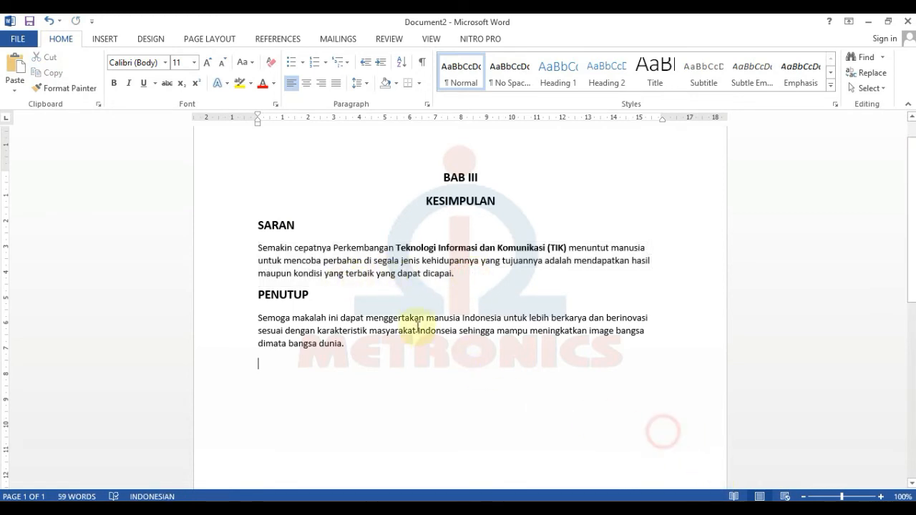
Step: Add an empty line after the paragraph under "SARAN" and paste the copied paragraph there
click(462, 280)
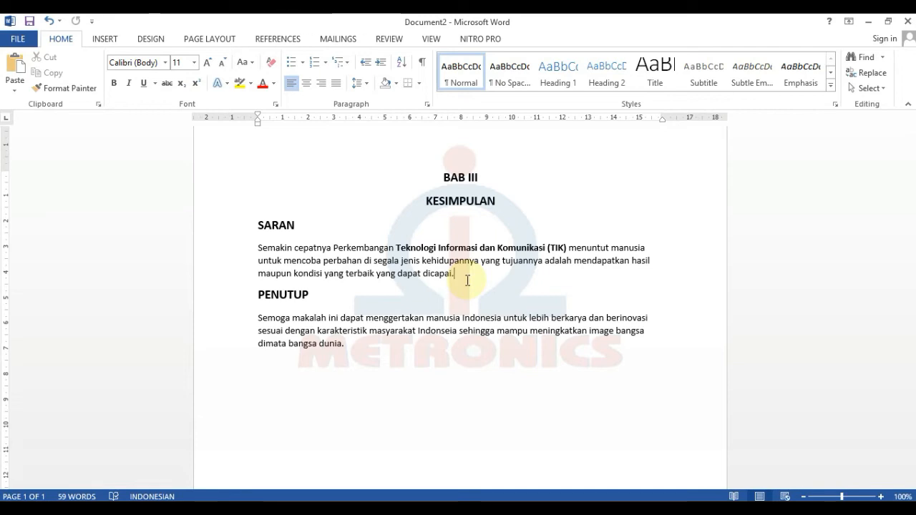
click(467, 280)
key(Return)
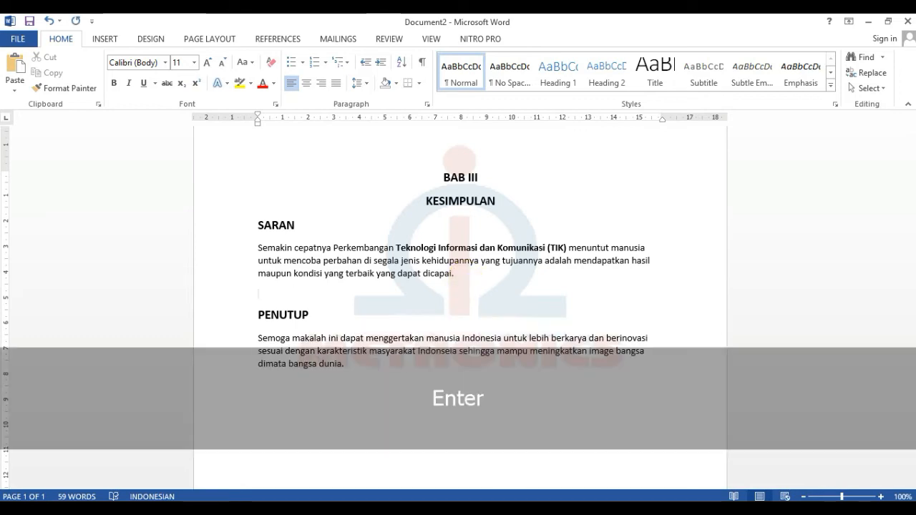
key(F3)
key(Escape)
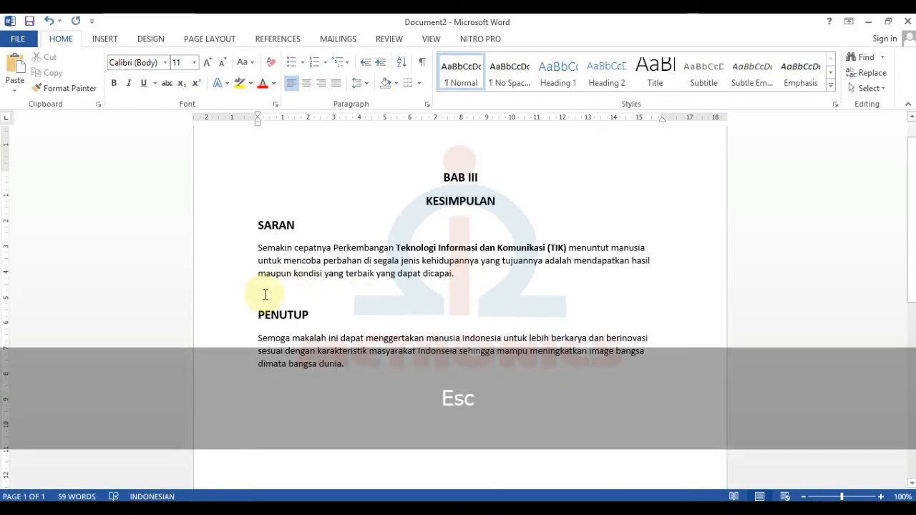
click(267, 294)
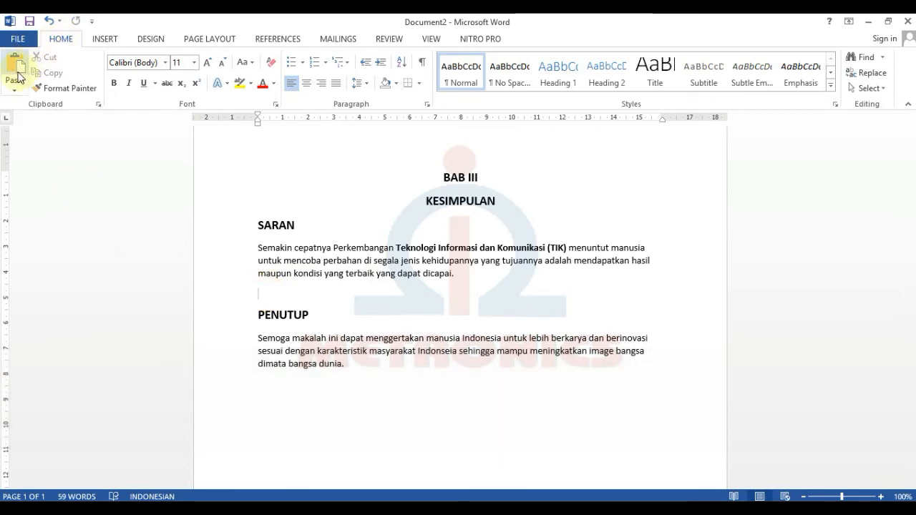
click(16, 71)
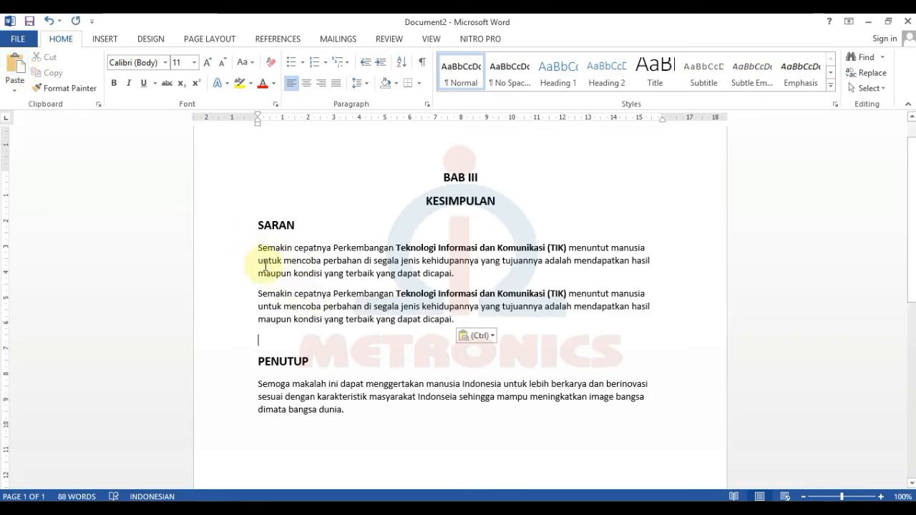
Step: Highlight the original "SARAN" paragraph and its pasted copy in turn to compare them
drag(259, 247, 453, 276)
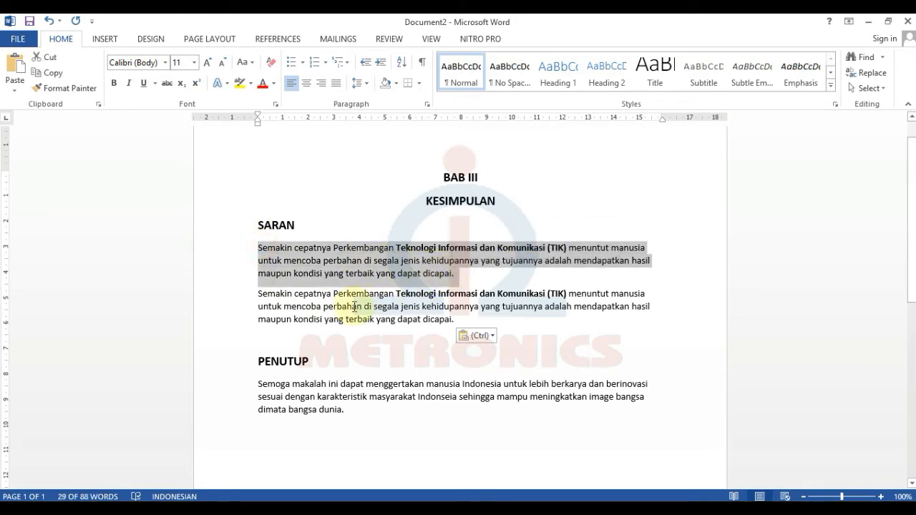
click(353, 307)
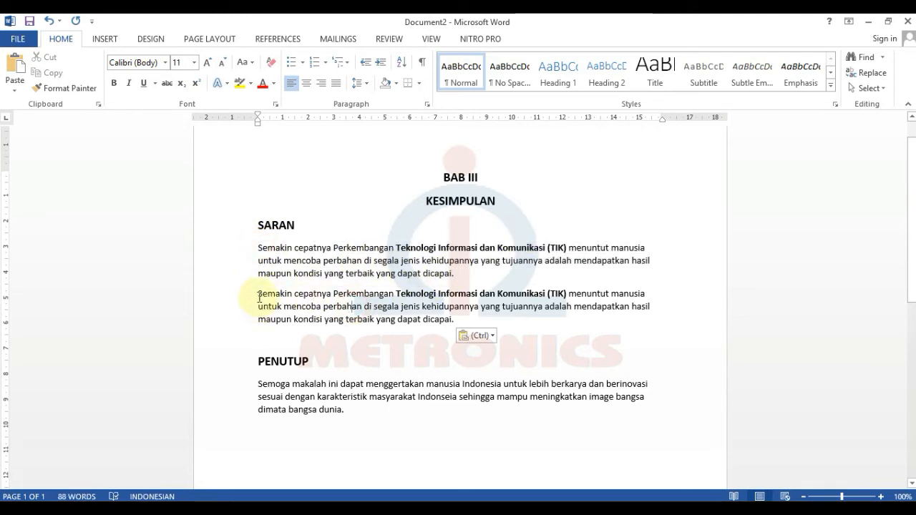
drag(259, 296, 455, 323)
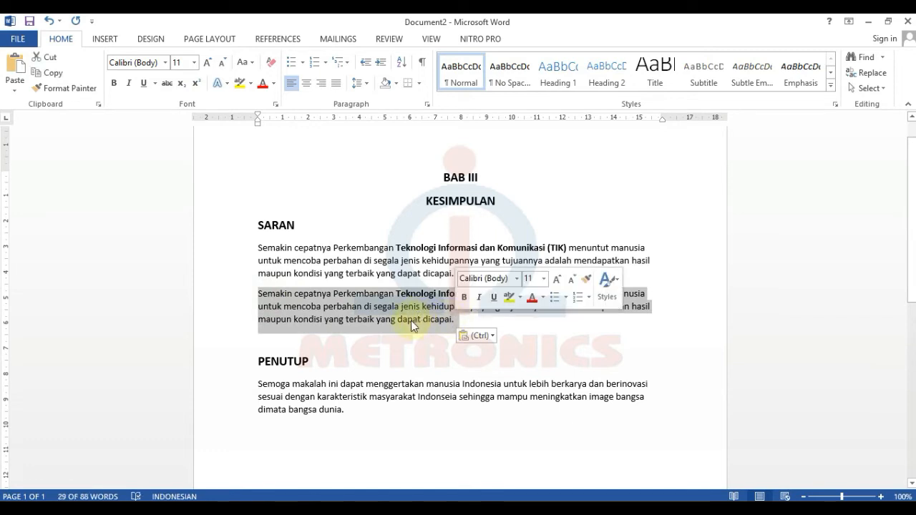
click(333, 315)
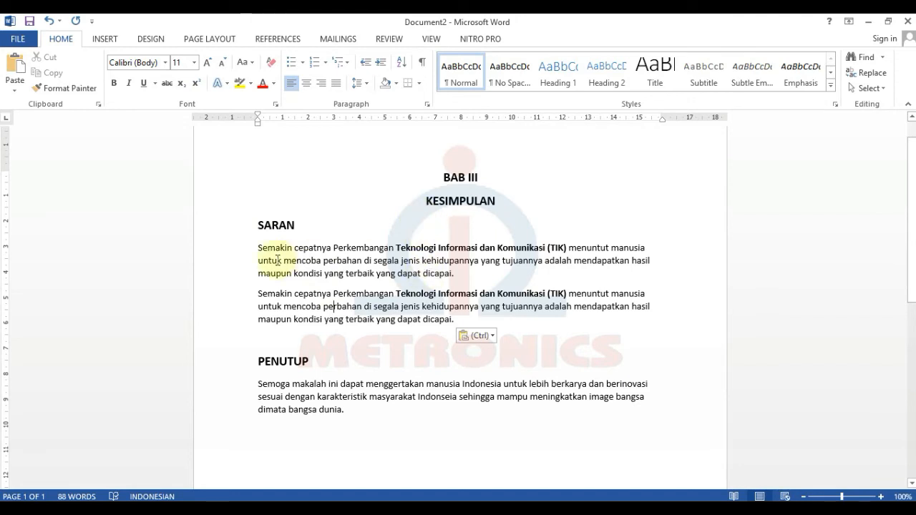
Step: Indent the first line of the first paragraph under "SARAN" and justify the paragraph
drag(257, 247, 291, 248)
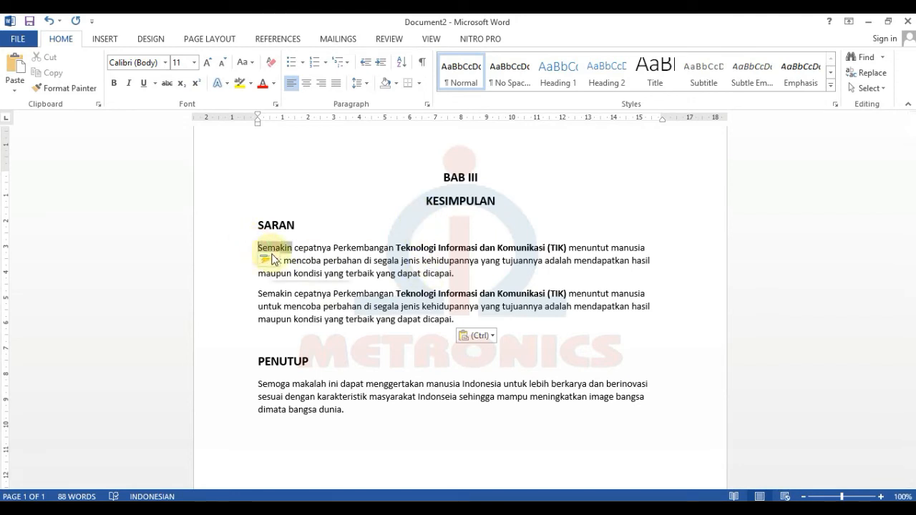
click(258, 247)
key(Tab)
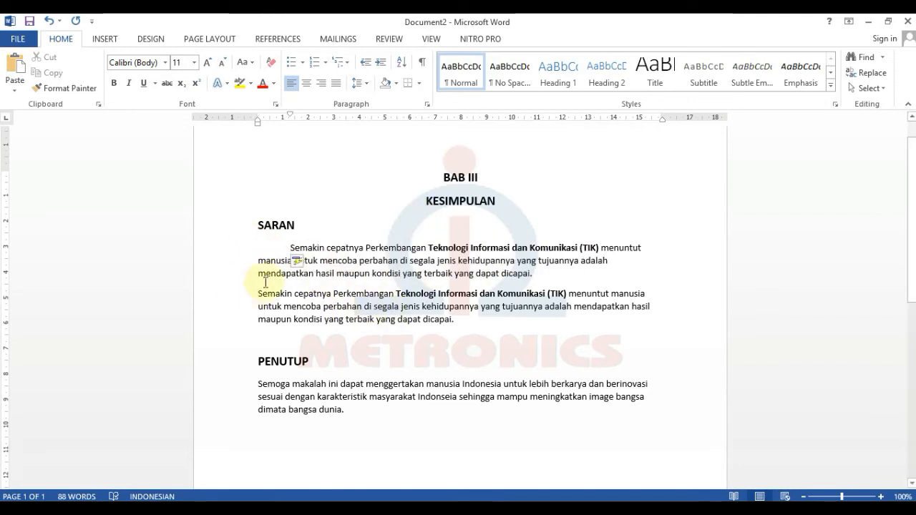
click(341, 89)
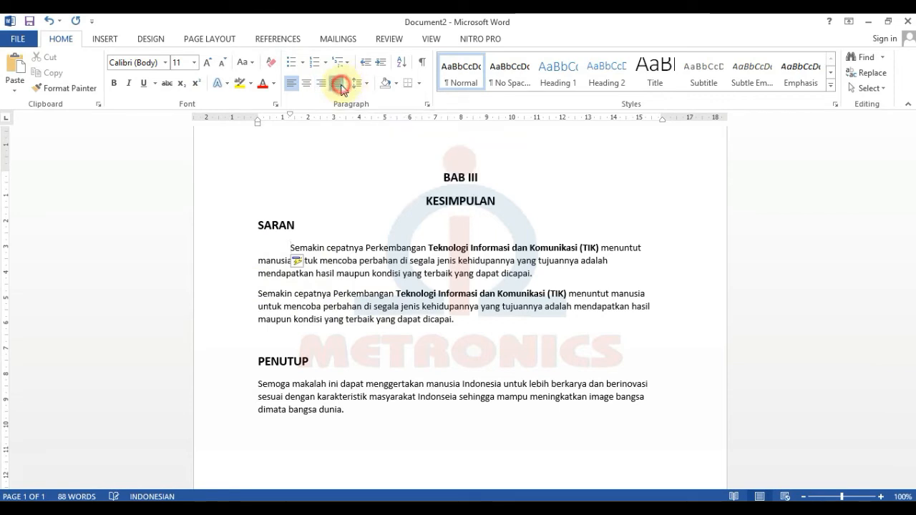
Step: Indent the first line of the second paragraph under "SARAN" and justify it as well
click(258, 294)
key(Tab)
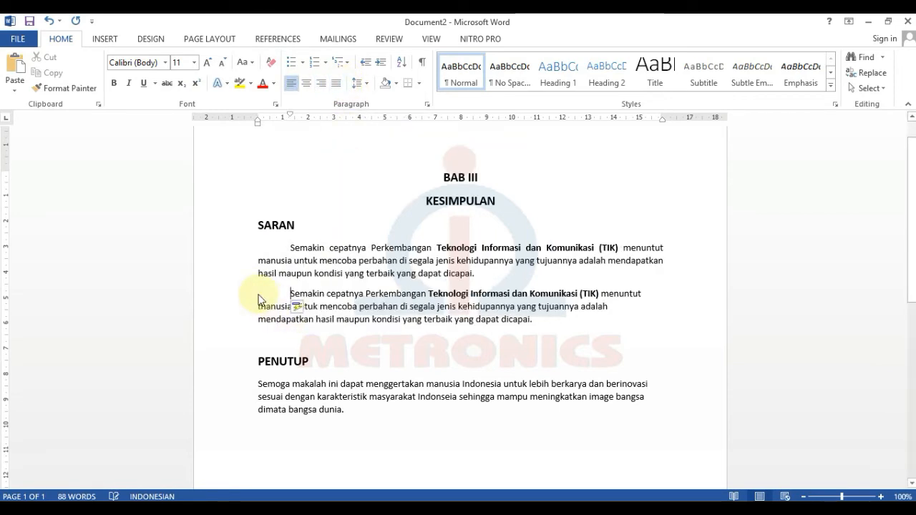
click(334, 84)
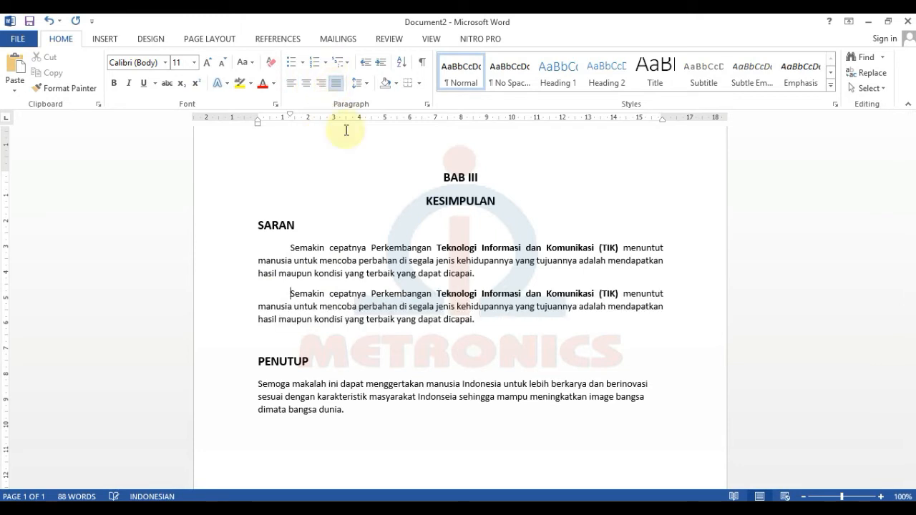
click(513, 340)
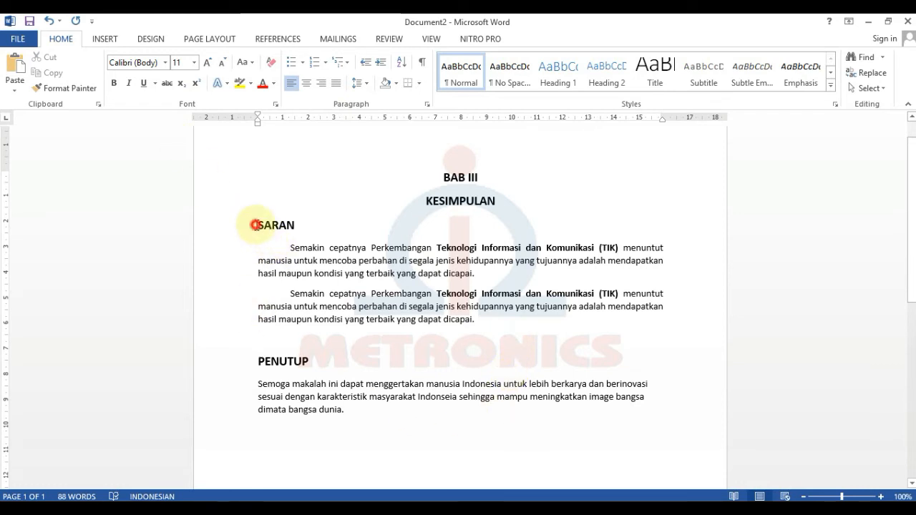
Step: Apply the "A. B. C." numbering format to the "SARAN" heading, keeping its text intact
drag(254, 224, 301, 224)
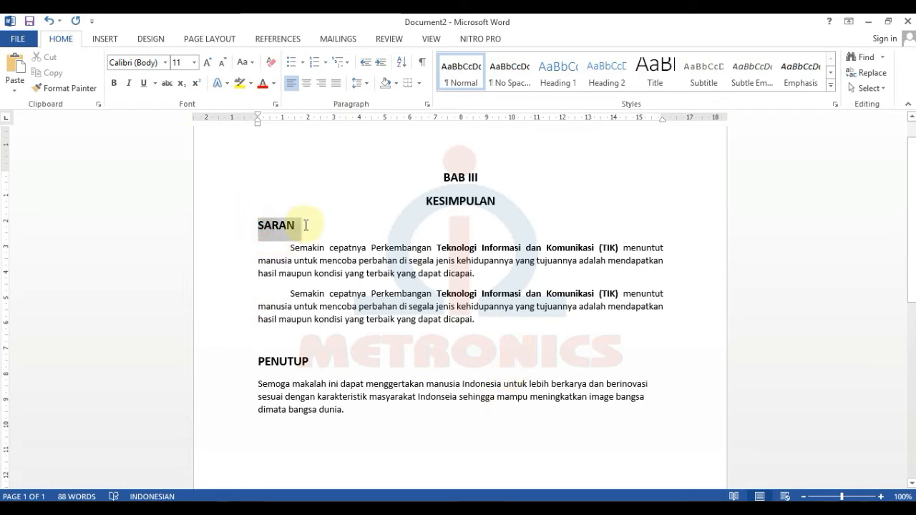
click(327, 63)
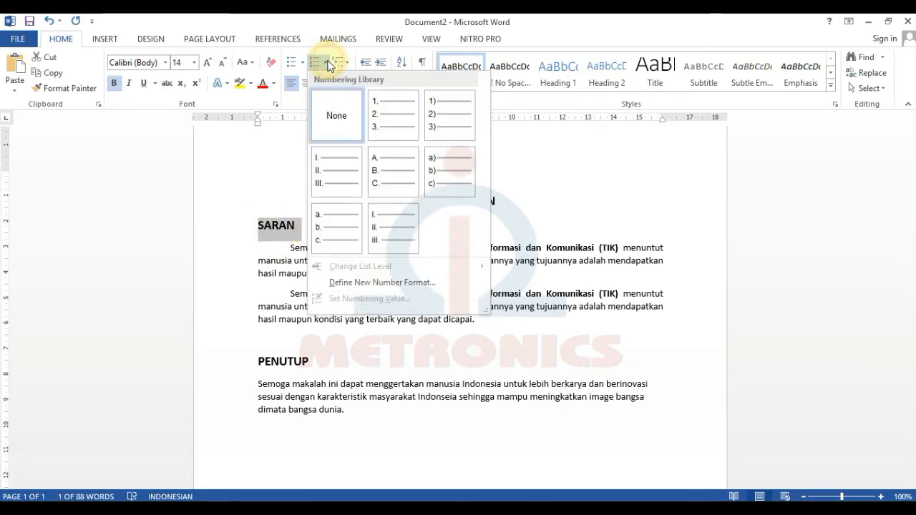
click(390, 169)
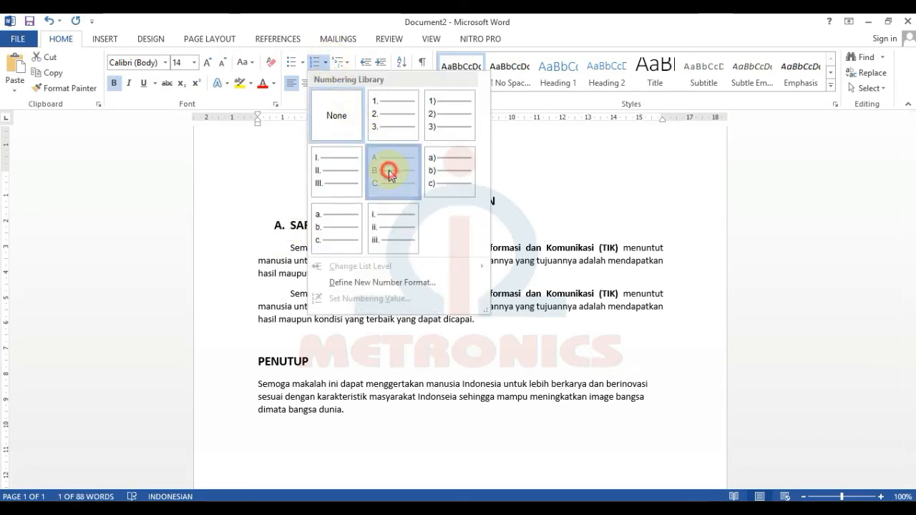
key(F3)
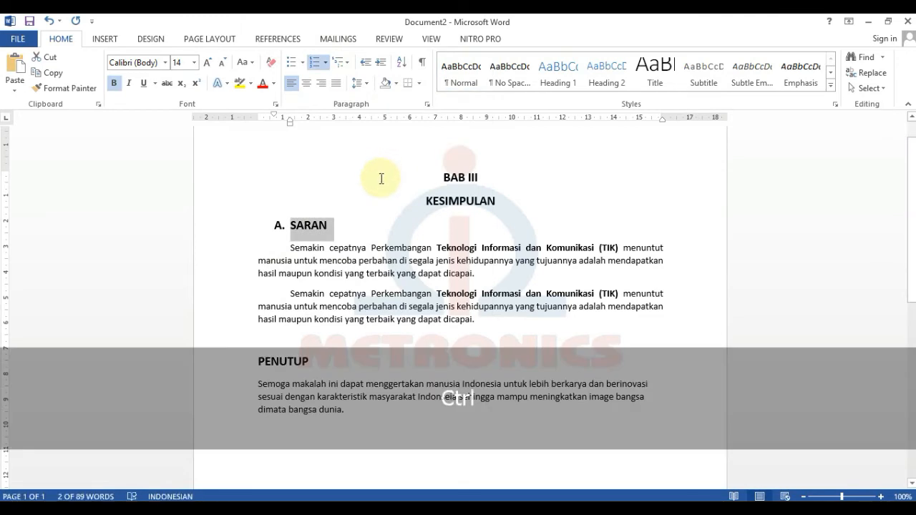
text(`)
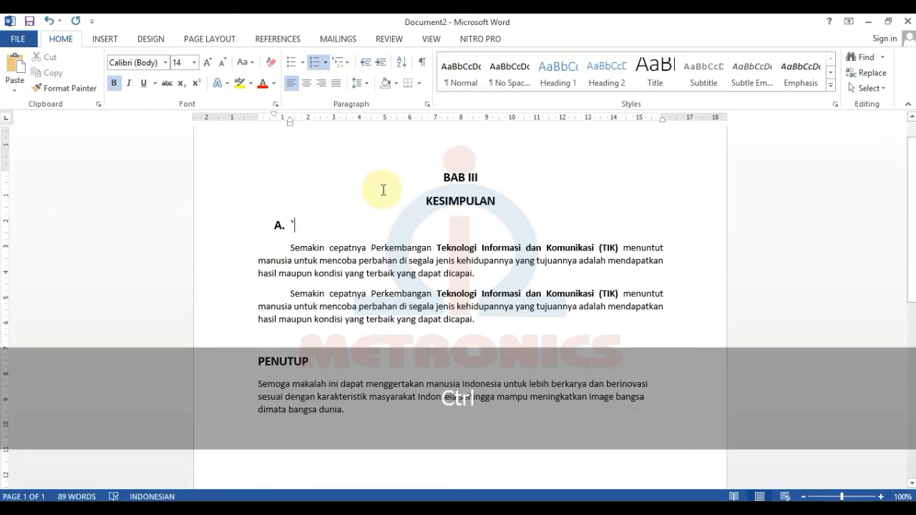
key(ctrl+z)
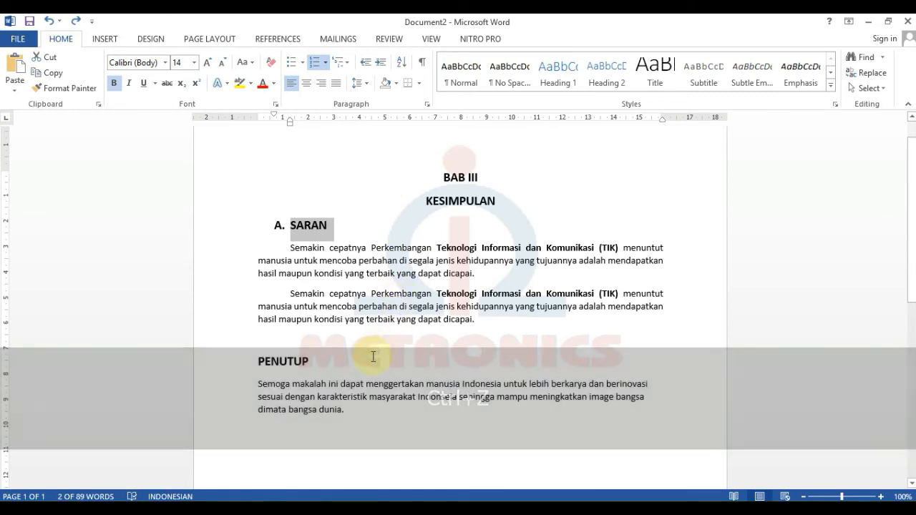
Step: Apply the "A. B. C." numbering format to the "PENUTUP" heading
click(342, 361)
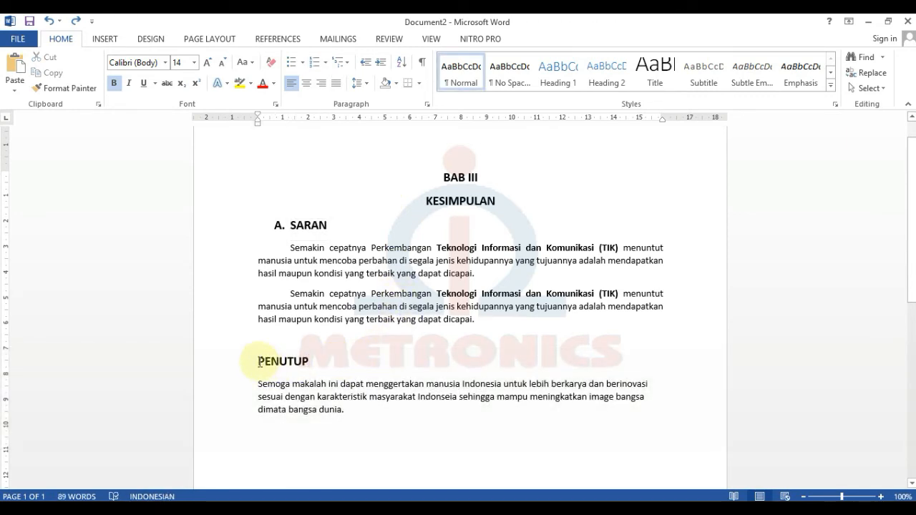
drag(259, 362, 312, 366)
key(F3)
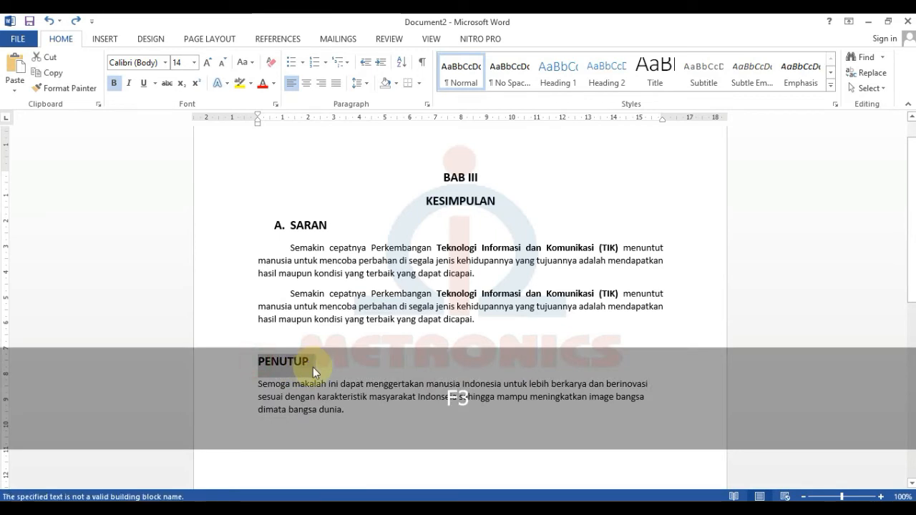
key(Escape)
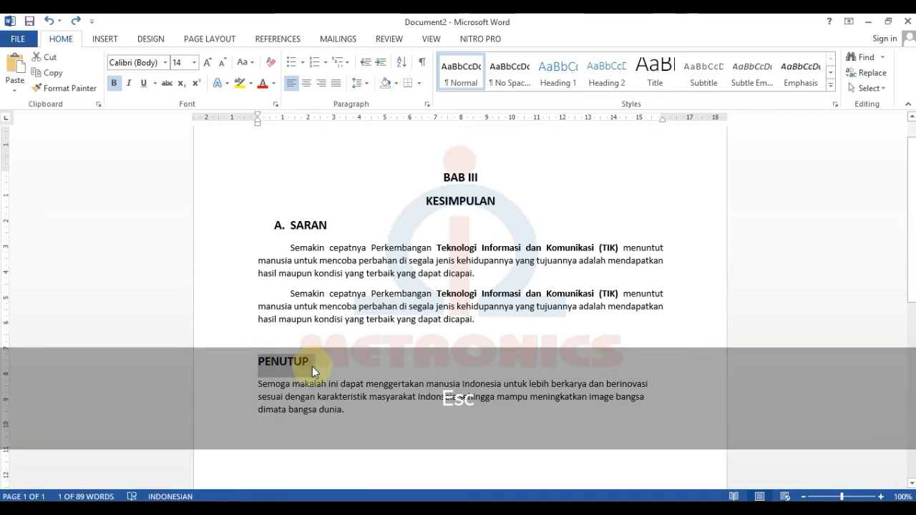
key(F3)
key(Escape)
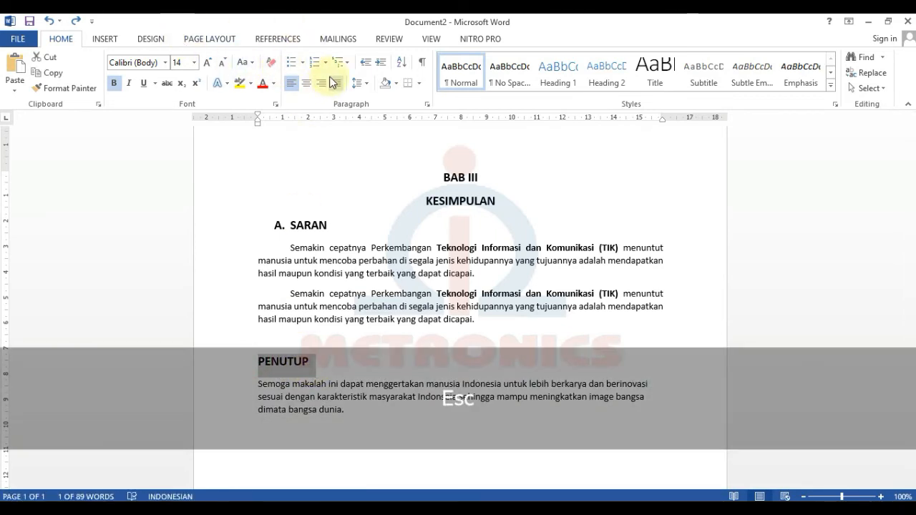
click(325, 69)
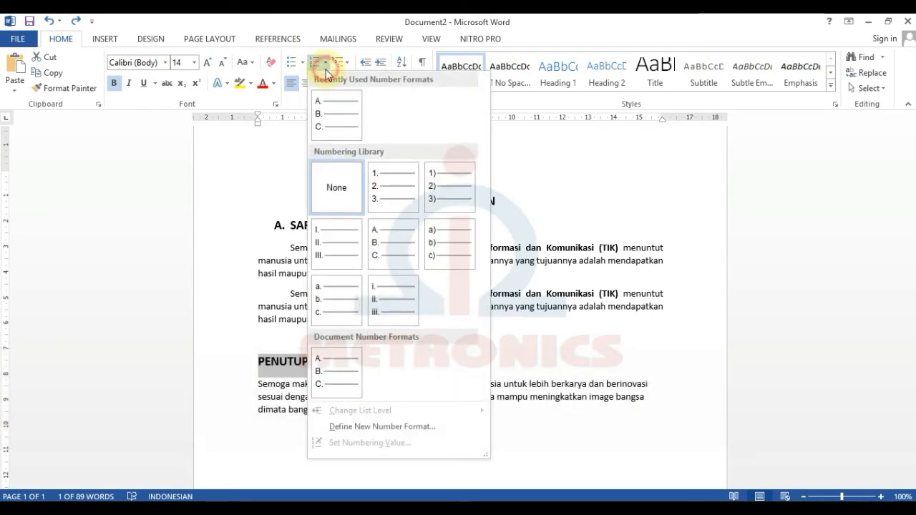
click(340, 129)
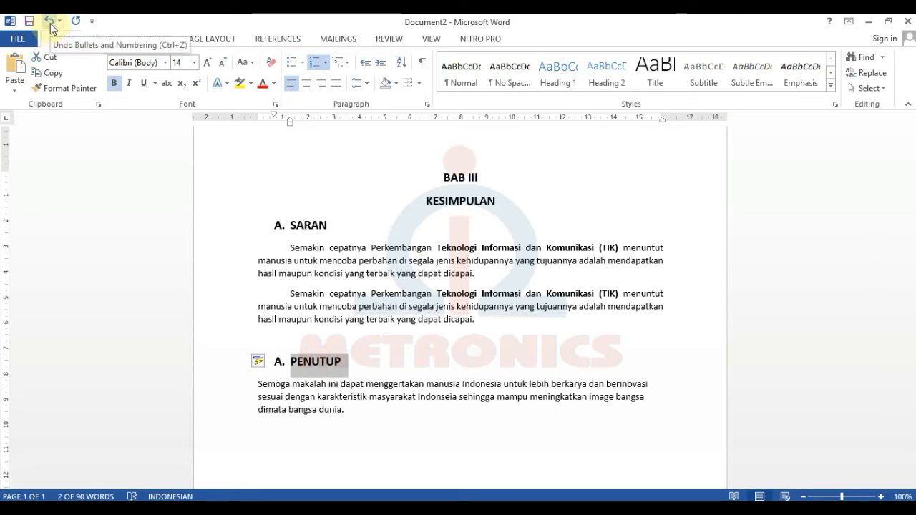
key(ctrl+z)
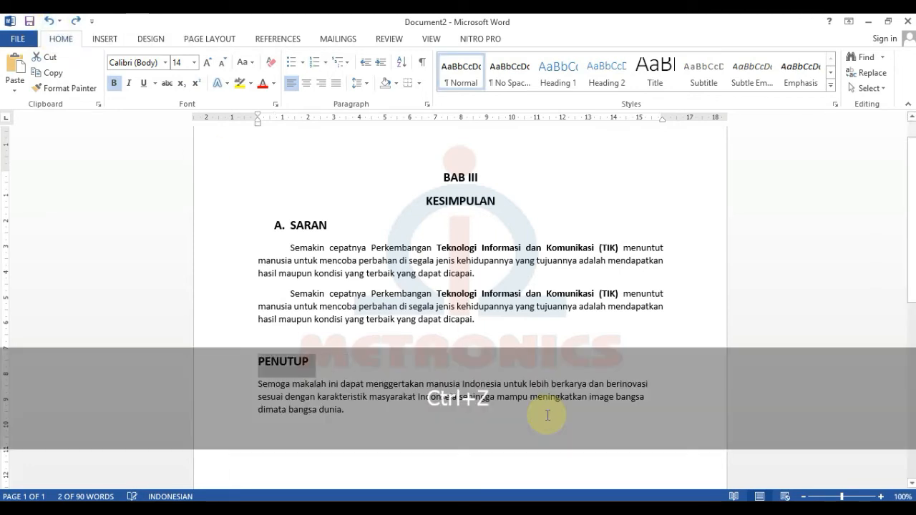
click(314, 64)
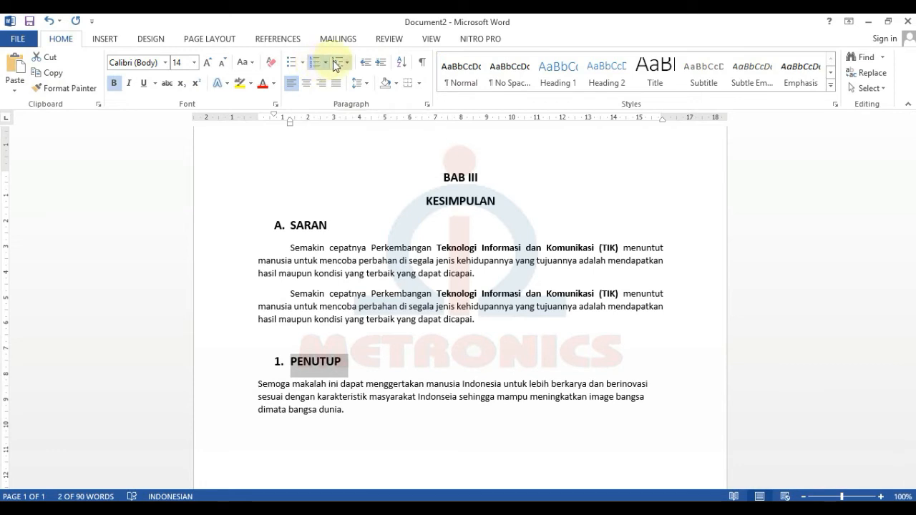
click(326, 63)
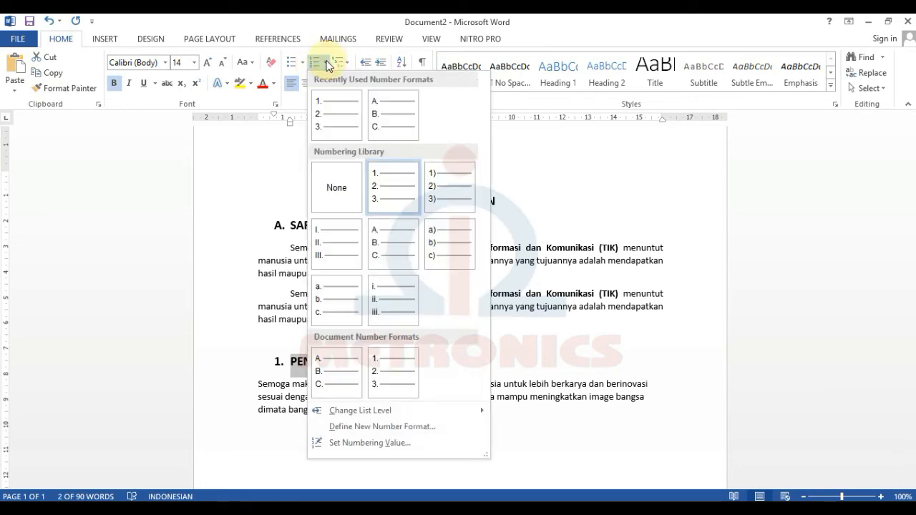
click(384, 123)
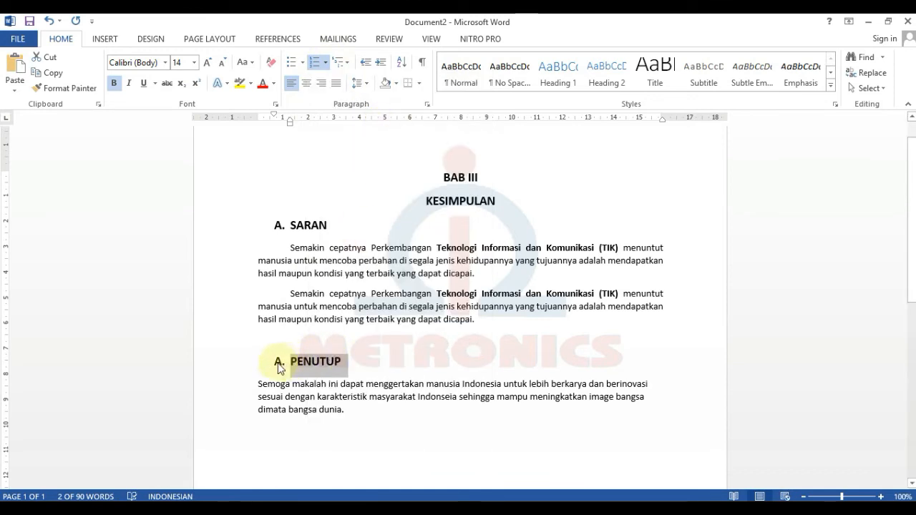
Step: Set the numbering value of the "PENUTUP" heading to B as the start of a new list
click(327, 67)
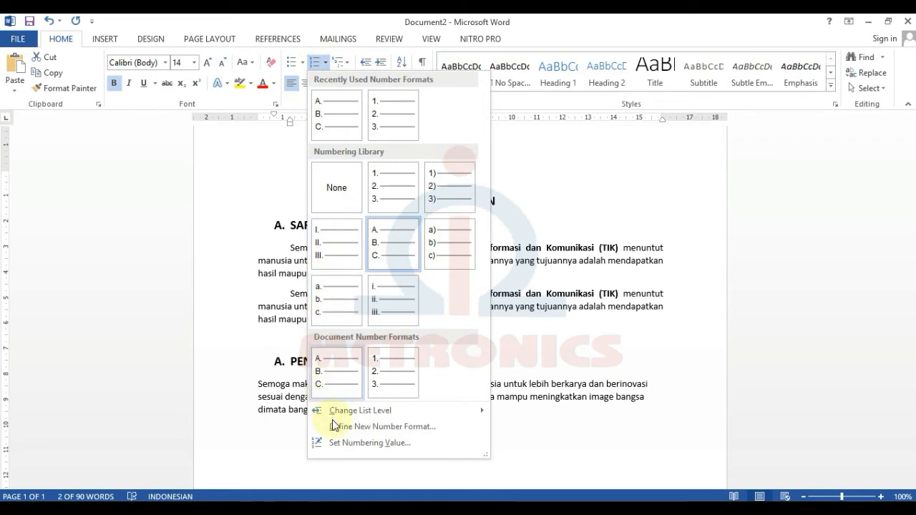
click(383, 442)
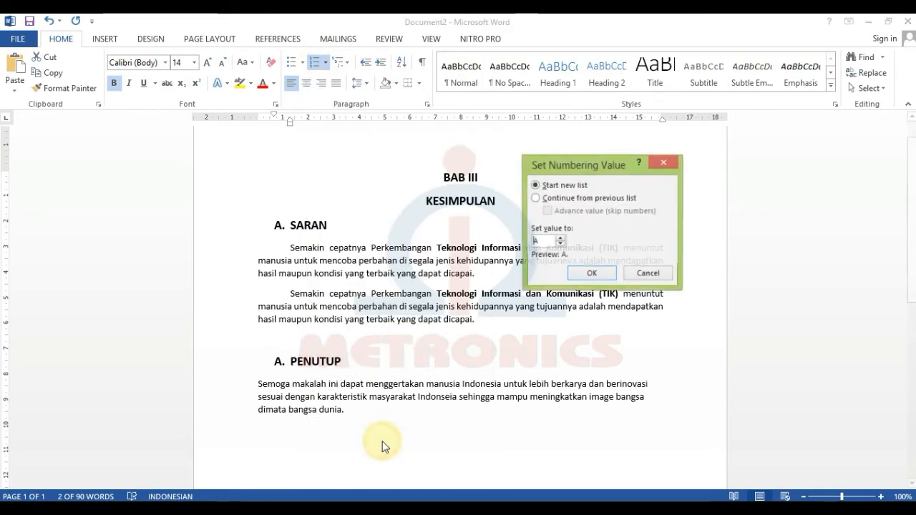
drag(538, 242, 522, 243)
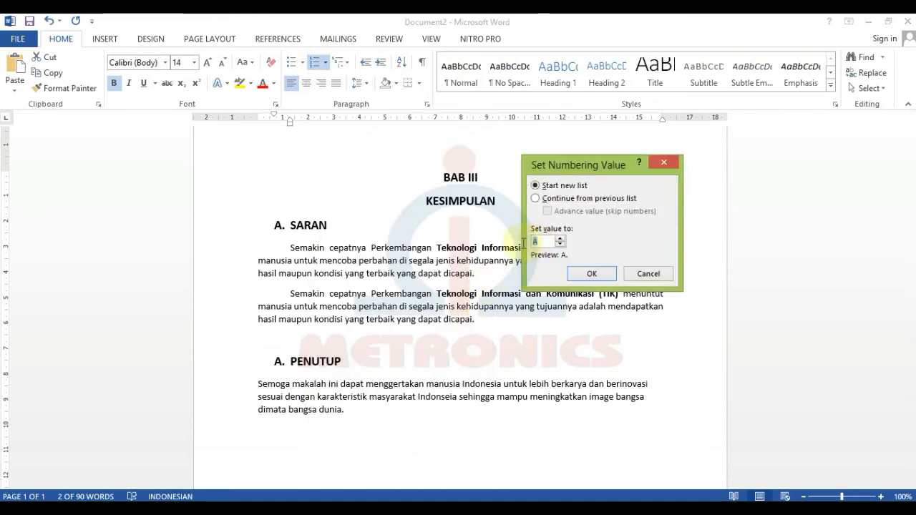
text(B)
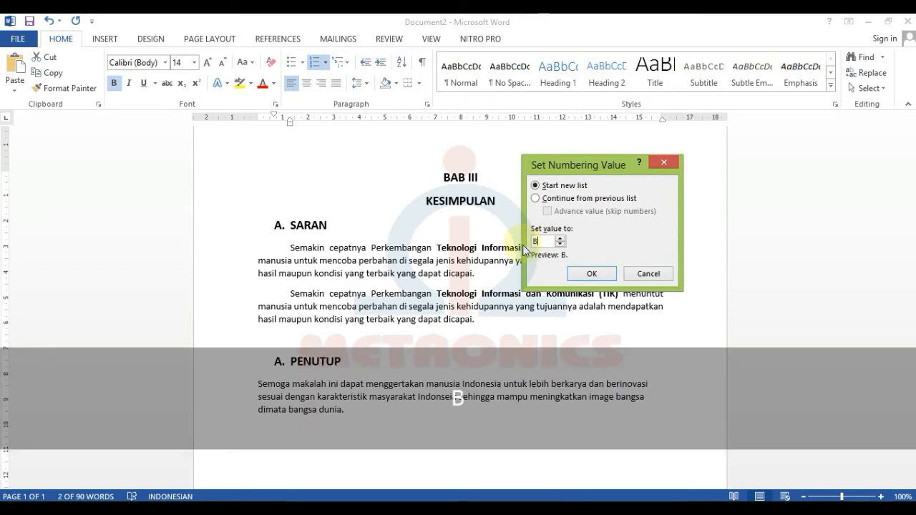
click(593, 274)
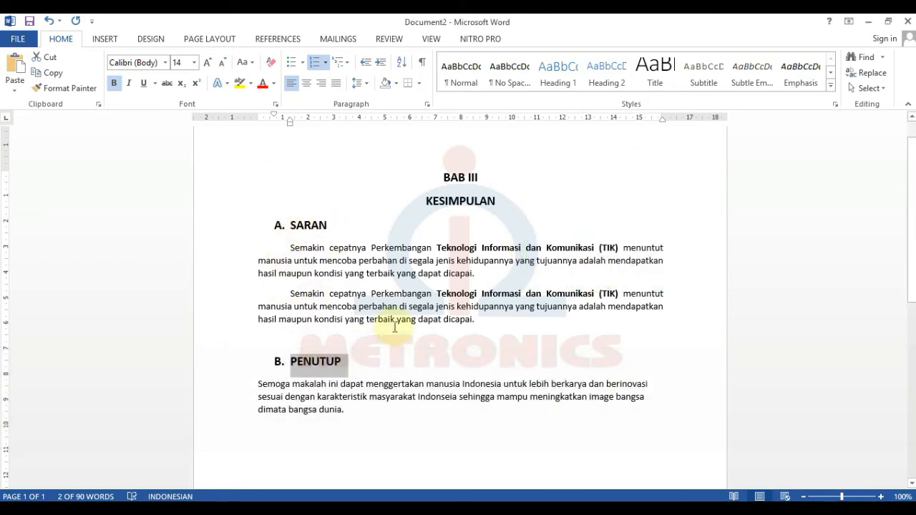
Step: Justify the paragraph under "PENUTUP" and indent the whole paragraph so it lines up with the heading's letter
drag(237, 391, 388, 434)
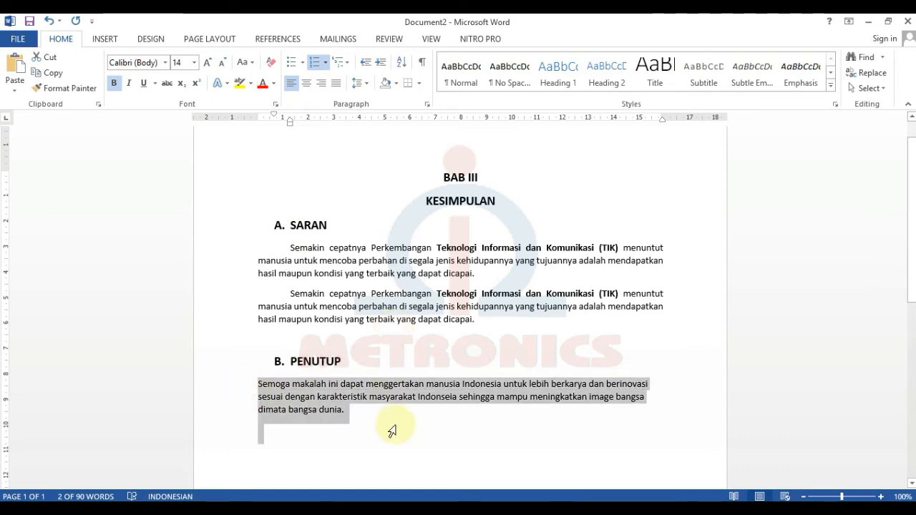
click(337, 84)
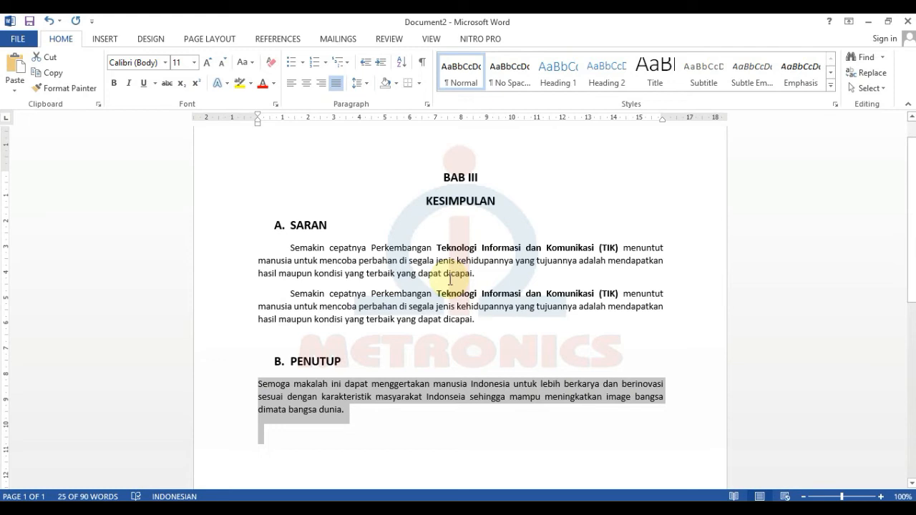
key(Tab)
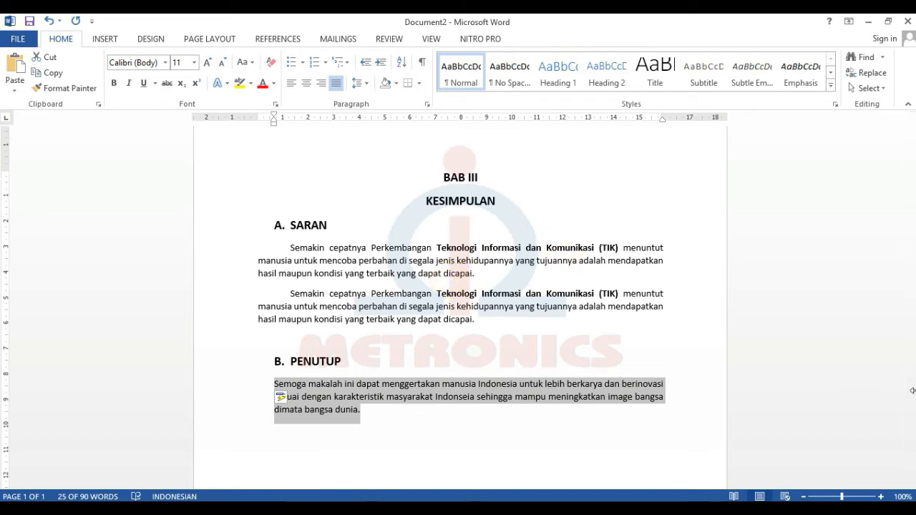
click(422, 422)
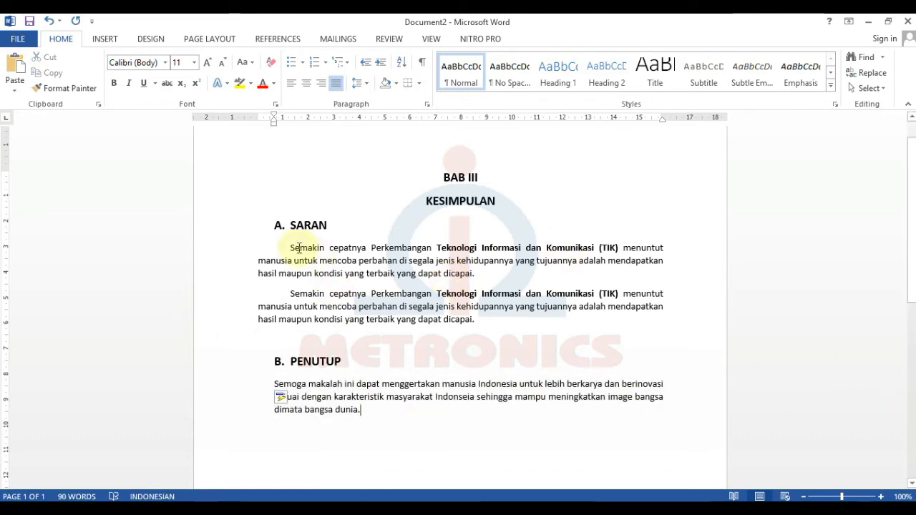
click(291, 247)
shift+click(558, 429)
click(400, 419)
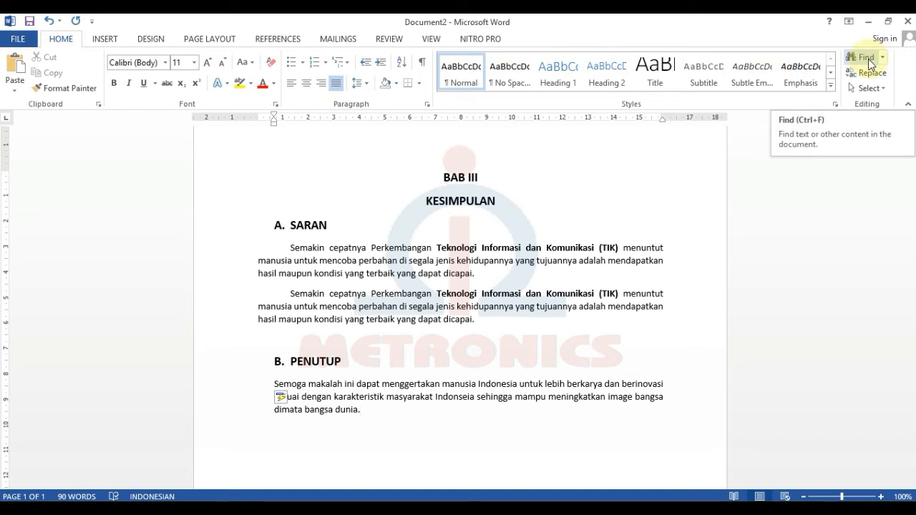
Step: Search the document for the word "PERKEMBANGAN"
click(870, 64)
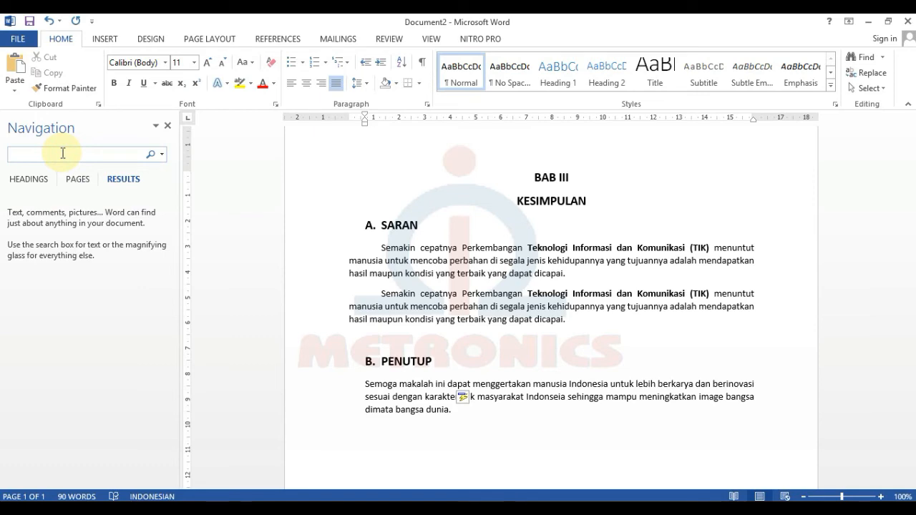
text(PERKEM)
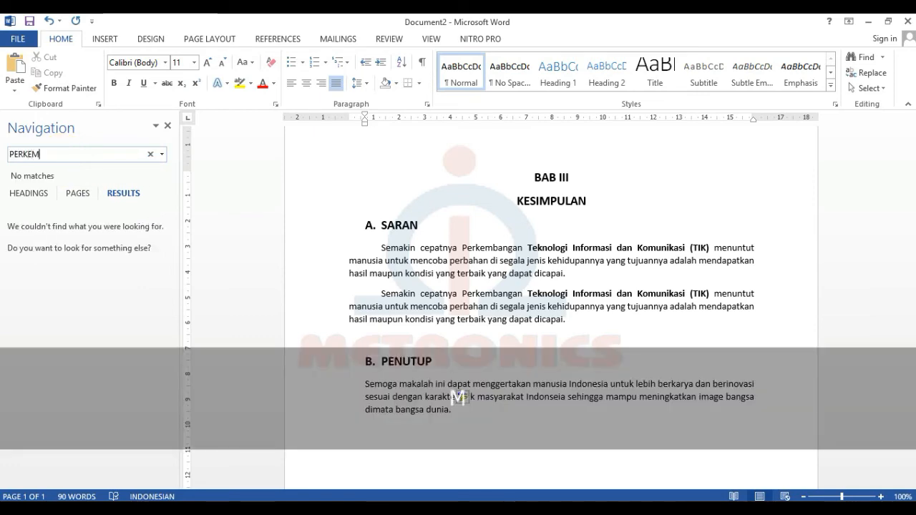
text(B)
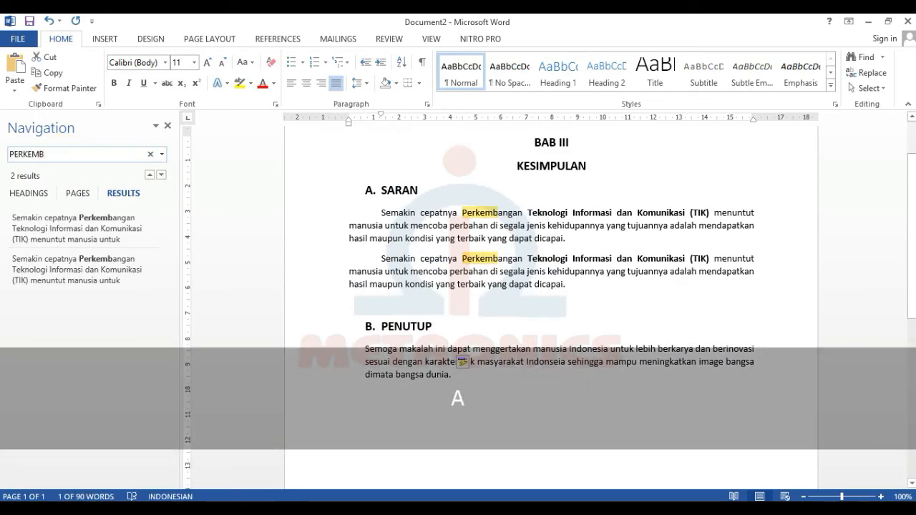
text(ANGAN)
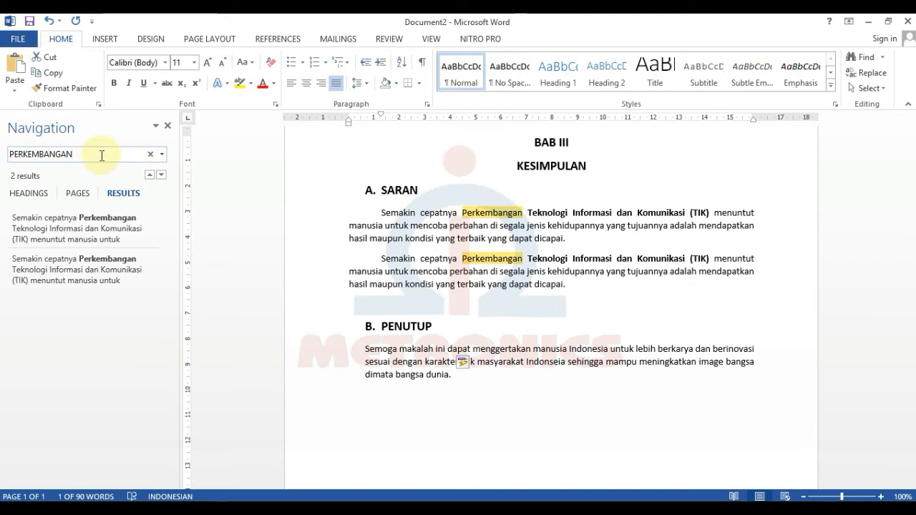
double_click(101, 155)
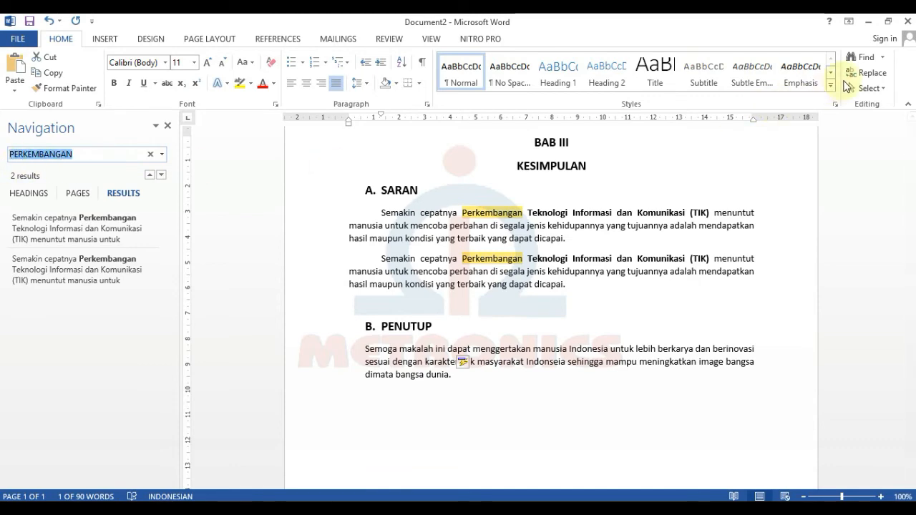
Step: Replace all occurrences of "Perkembangan" with "Peningkatan" throughout the document
click(867, 73)
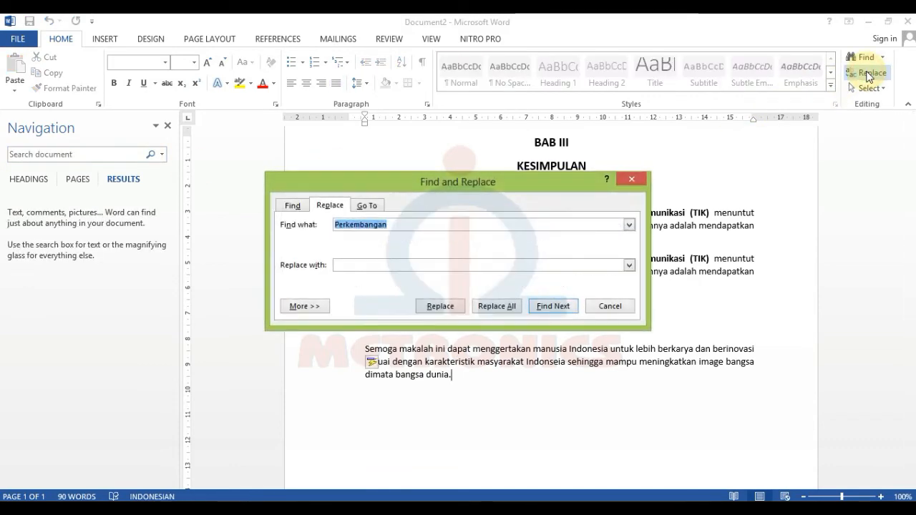
drag(478, 180, 664, 282)
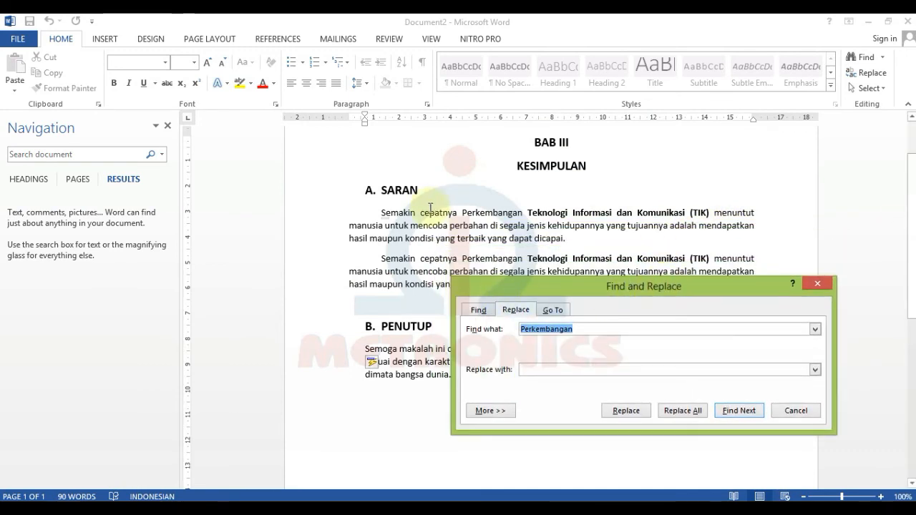
click(531, 371)
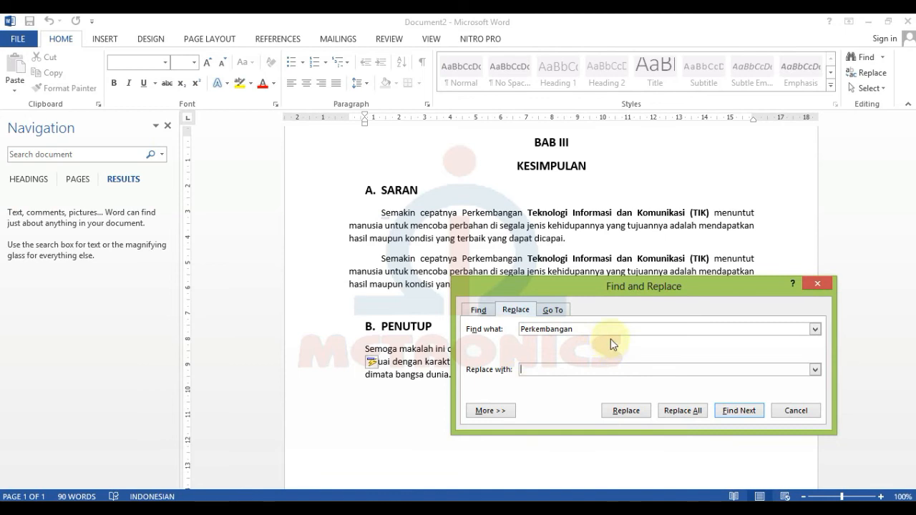
key(shift)
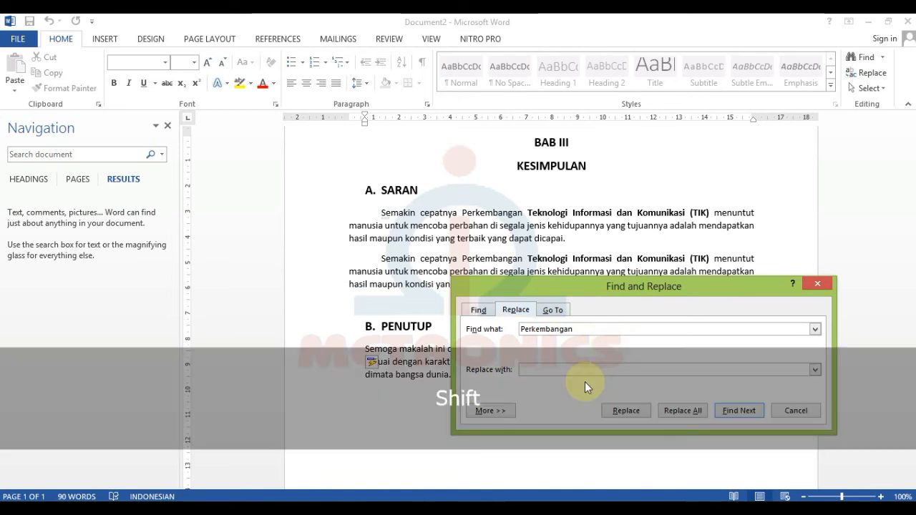
text(pENIN)
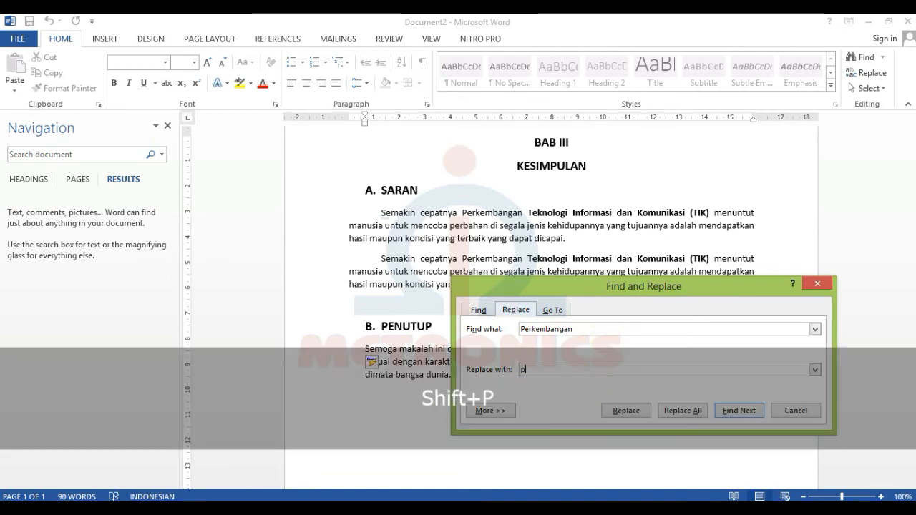
key(BackSpace)
key(BackSpace)
key(BackSpace)
key(BackSpace)
key(BackSpace)
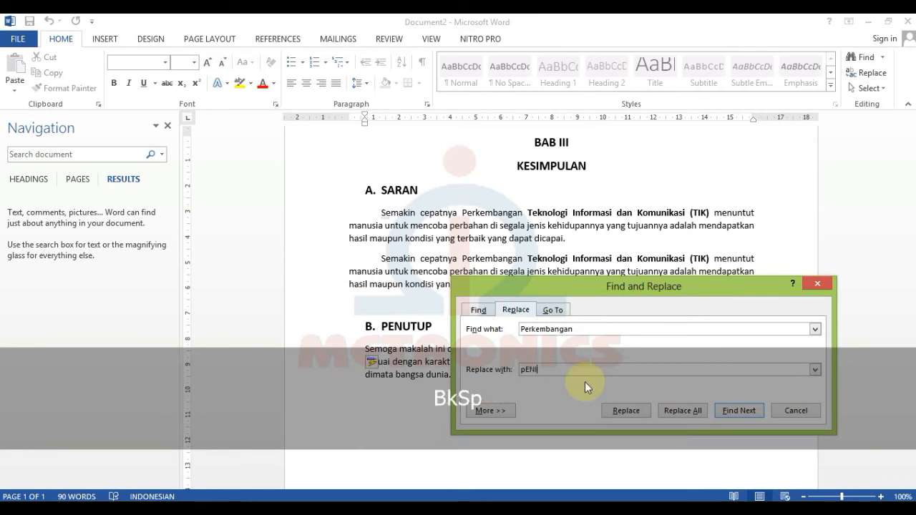
text(Peningkatan)
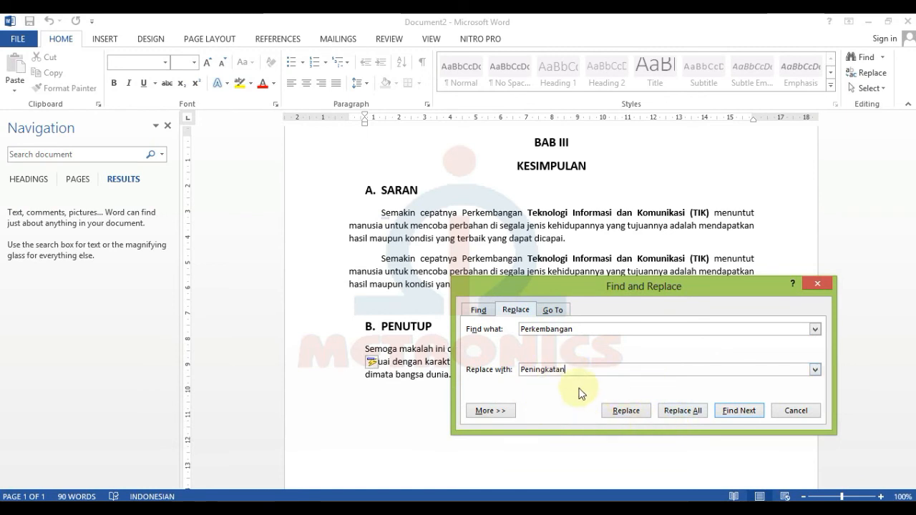
click(682, 412)
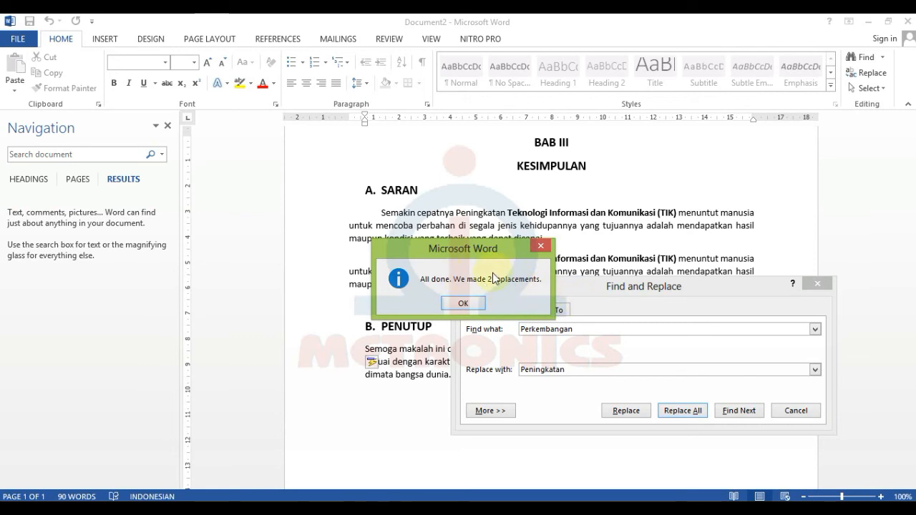
drag(495, 245, 695, 331)
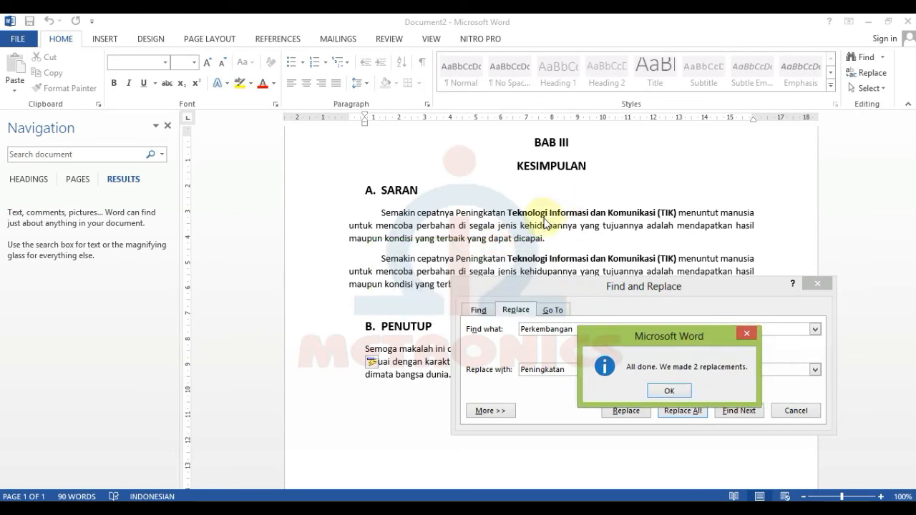
click(667, 390)
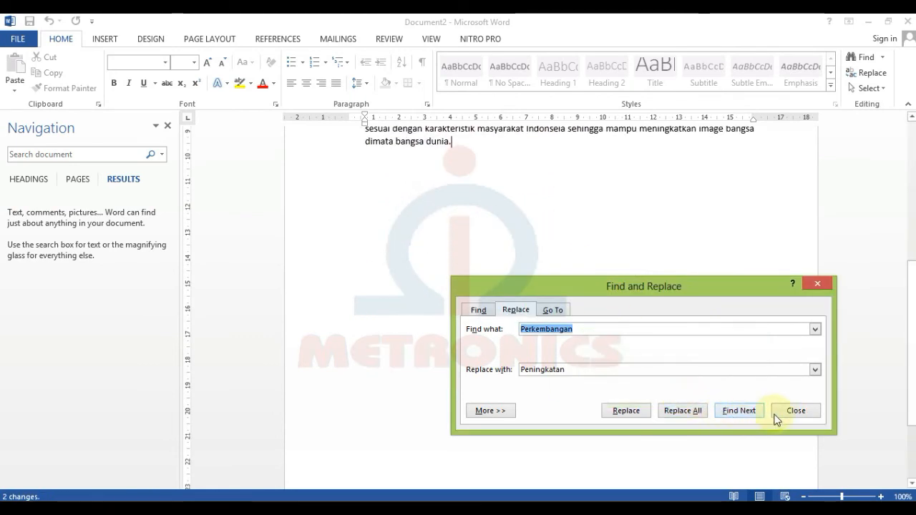
Step: Close the Find and Replace dialog and check the replaced words in the paragraphs under "SARAN"
click(787, 412)
scroll(511, 296, up, 6)
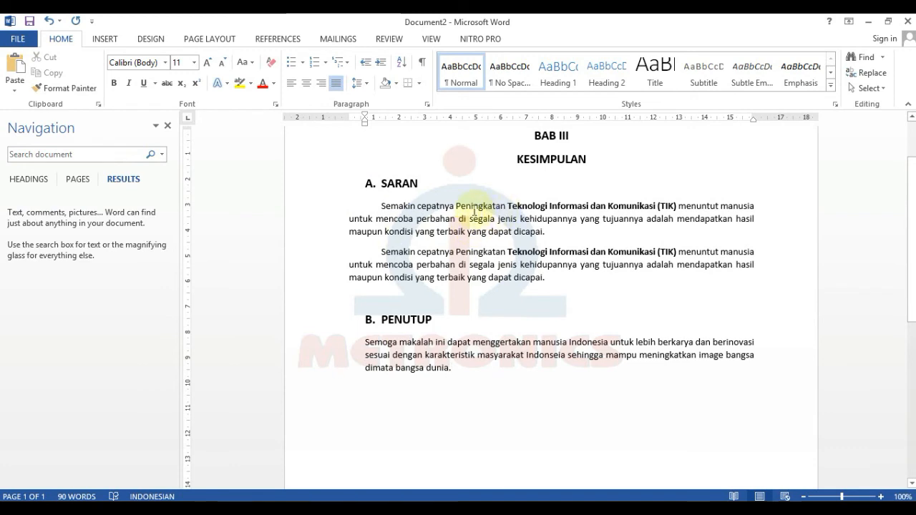
key(ctrl)
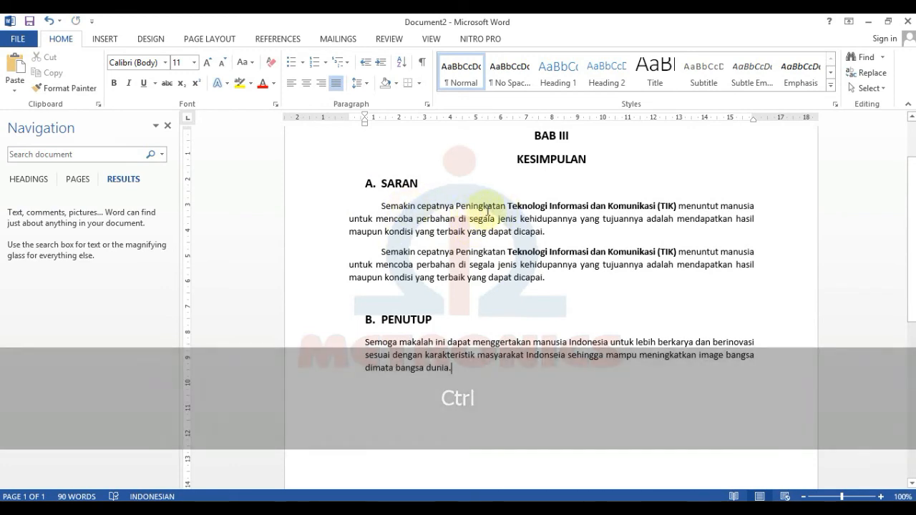
Step: Open the paragraph settings for the first paragraph under "SARAN" and move the dialog clear of the text
click(487, 207)
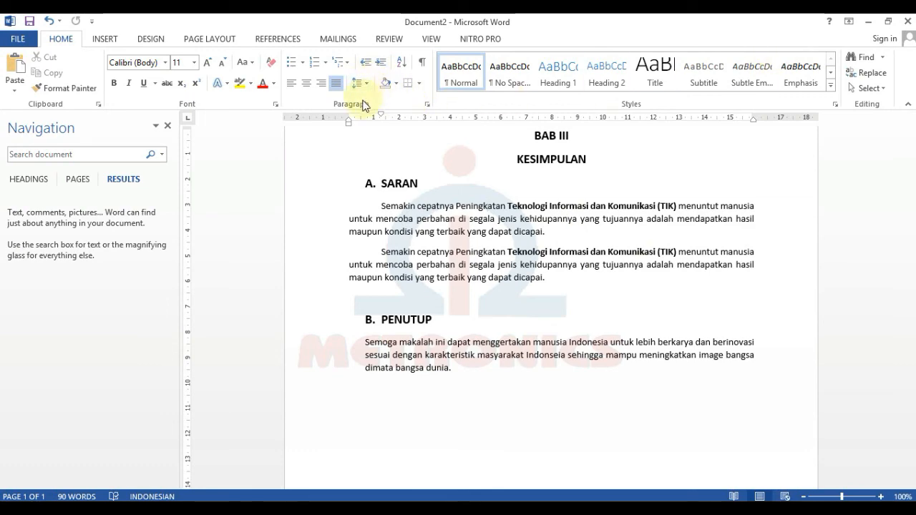
click(427, 106)
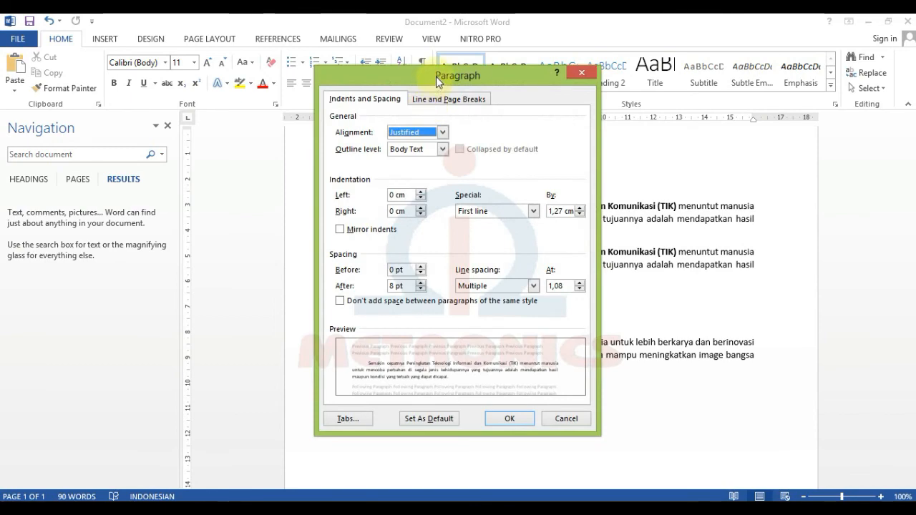
drag(439, 76, 710, 109)
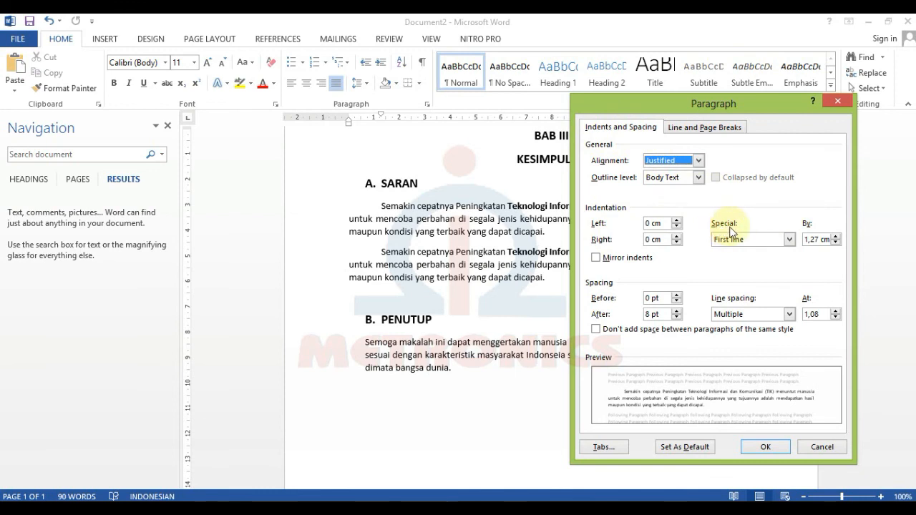
Step: Try the Hanging special indentation for the paragraph and return it to First line
click(790, 244)
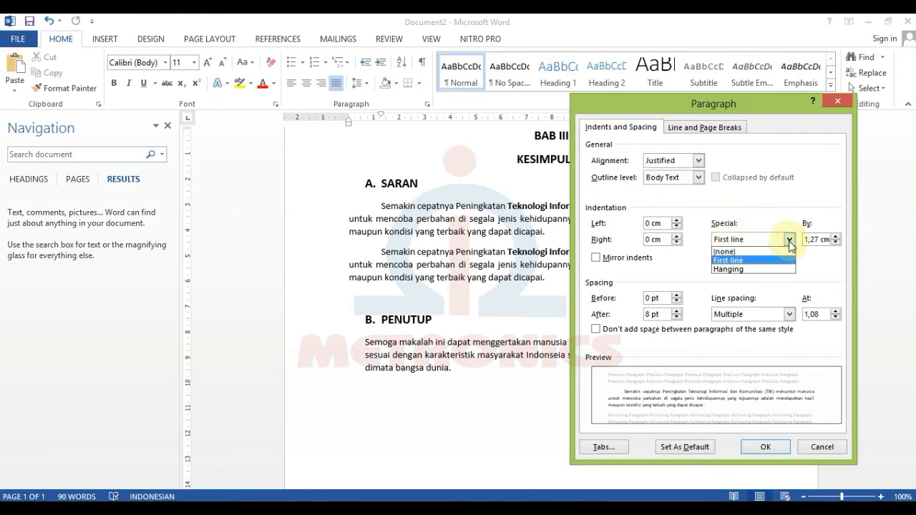
click(758, 268)
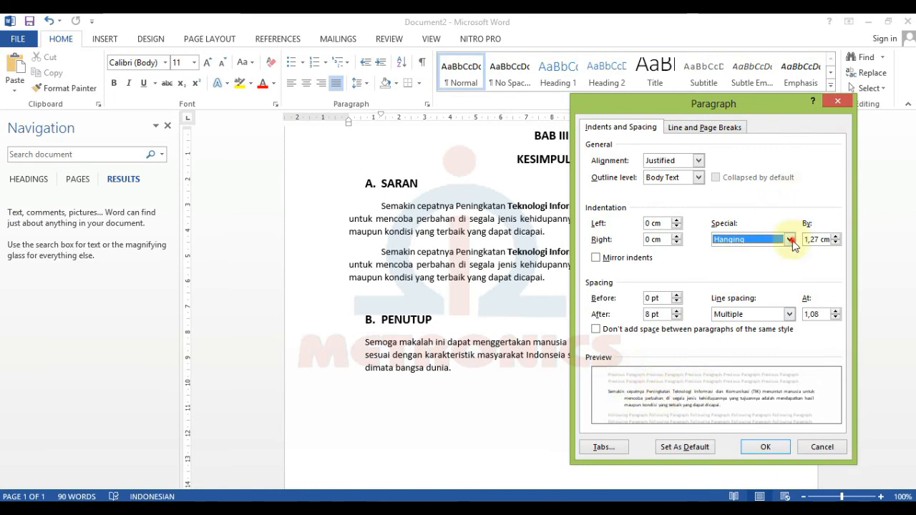
click(789, 239)
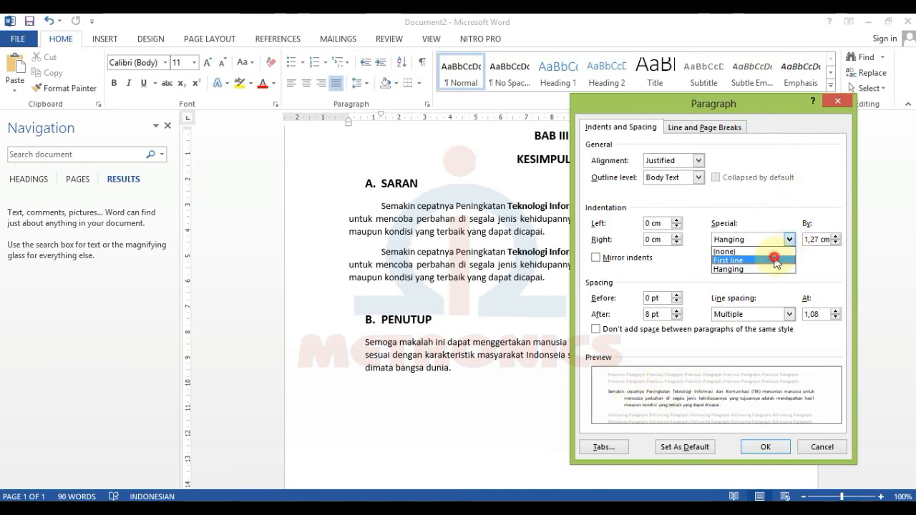
click(774, 260)
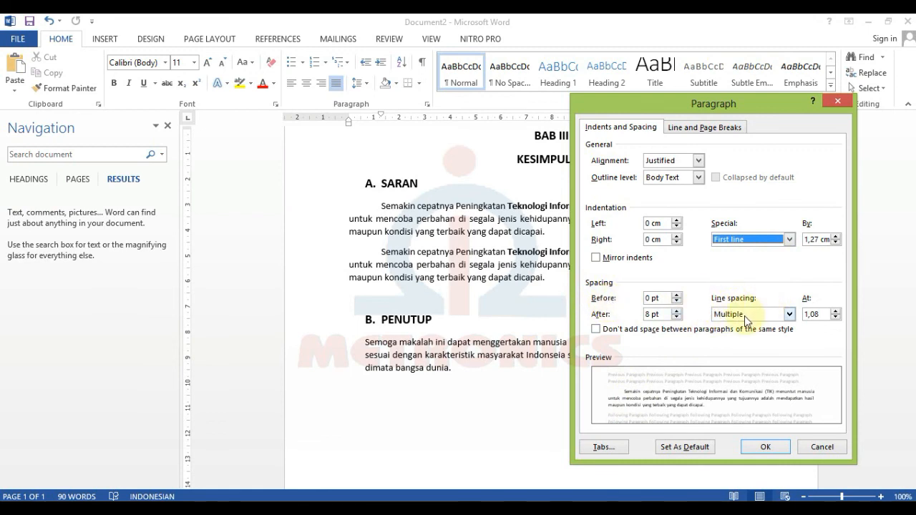
Step: Set the line spacing of the first paragraph under "SARAN" to 1,5 lines, trying Double along the way
click(789, 315)
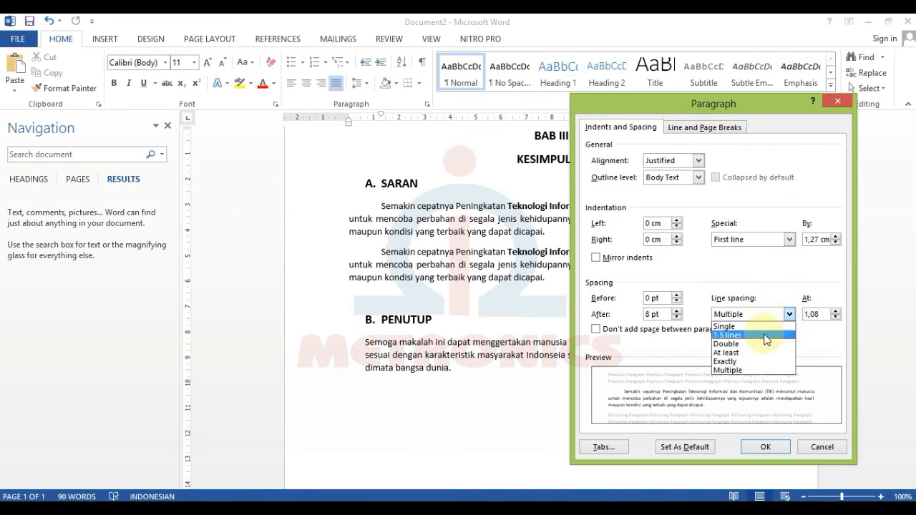
click(726, 335)
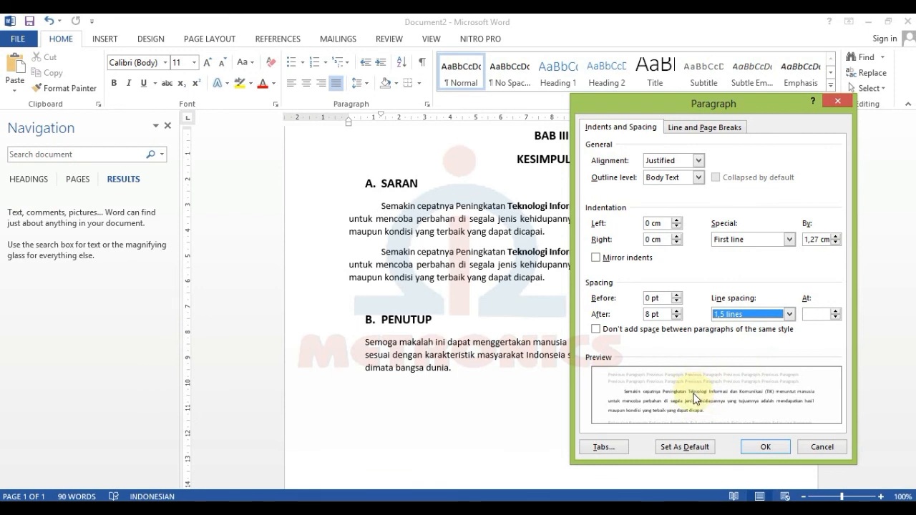
click(790, 316)
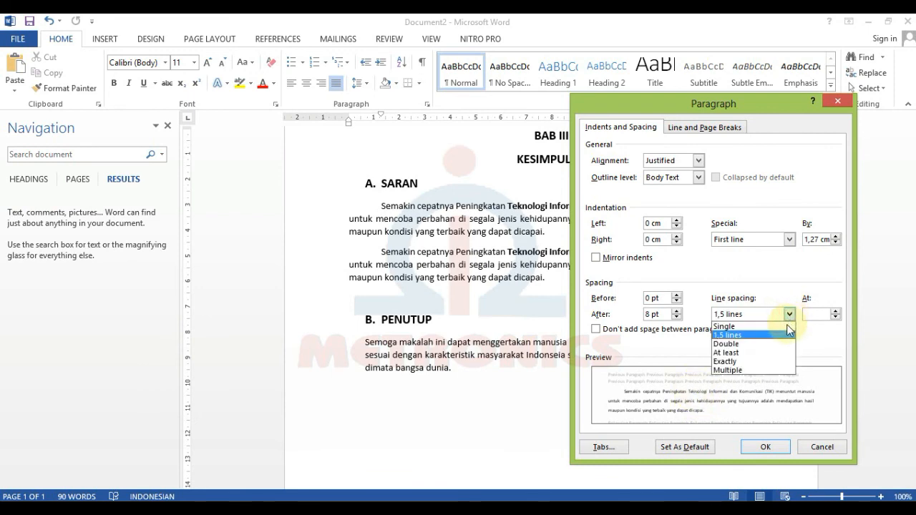
click(780, 344)
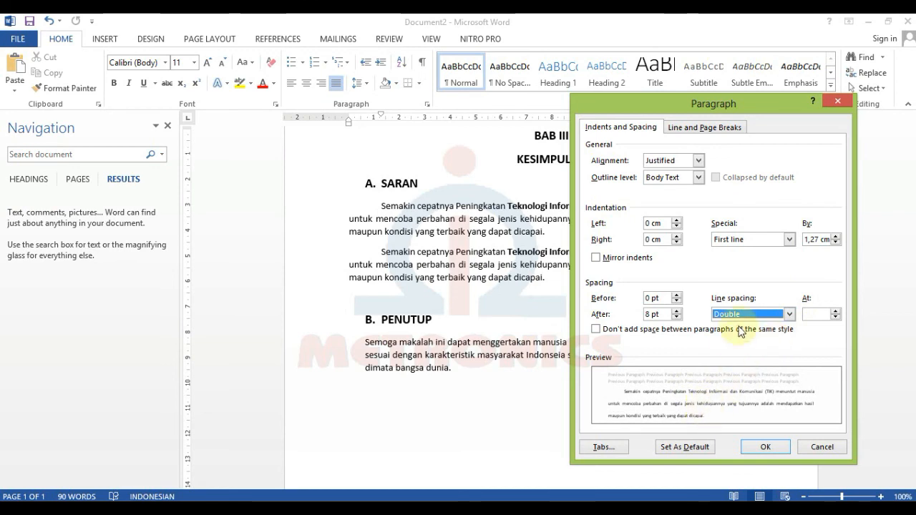
click(790, 315)
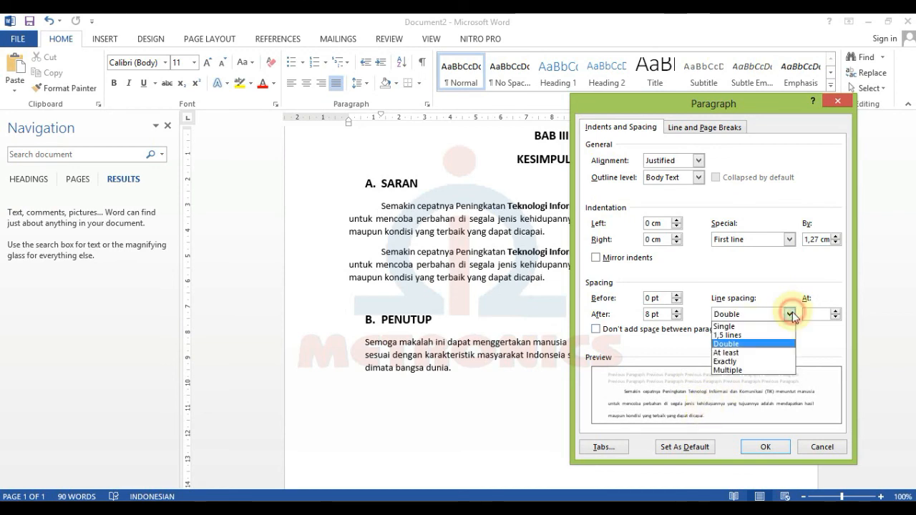
click(757, 335)
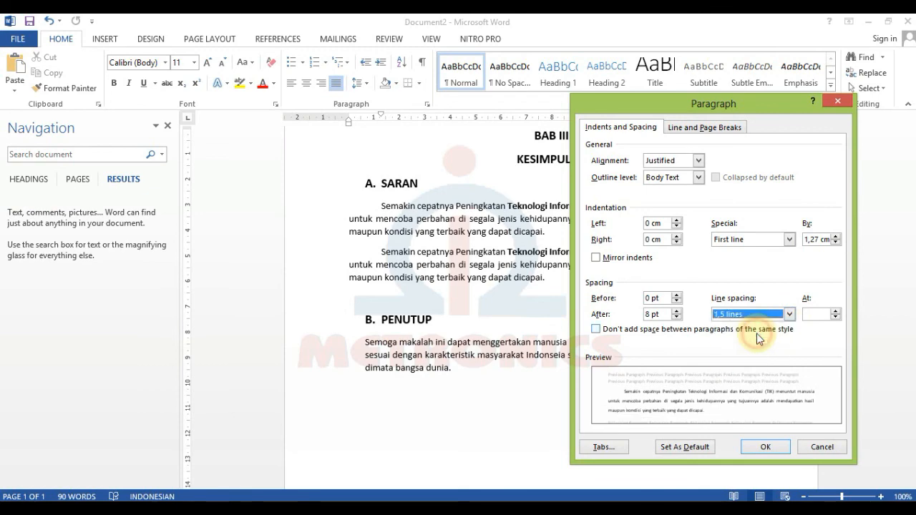
click(759, 447)
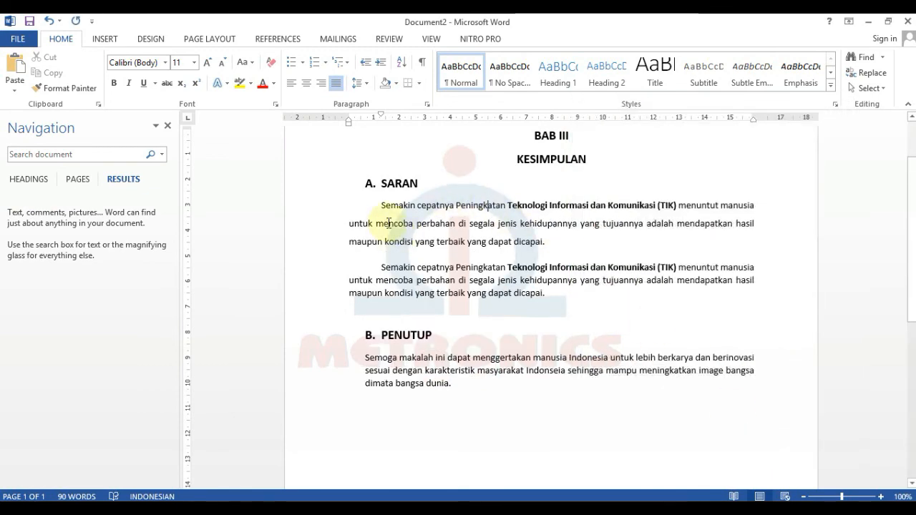
drag(370, 207, 542, 243)
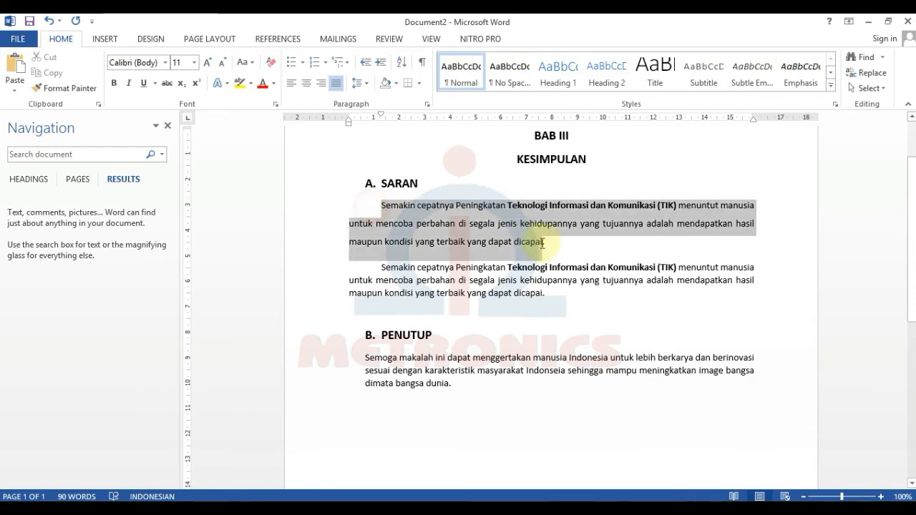
click(376, 209)
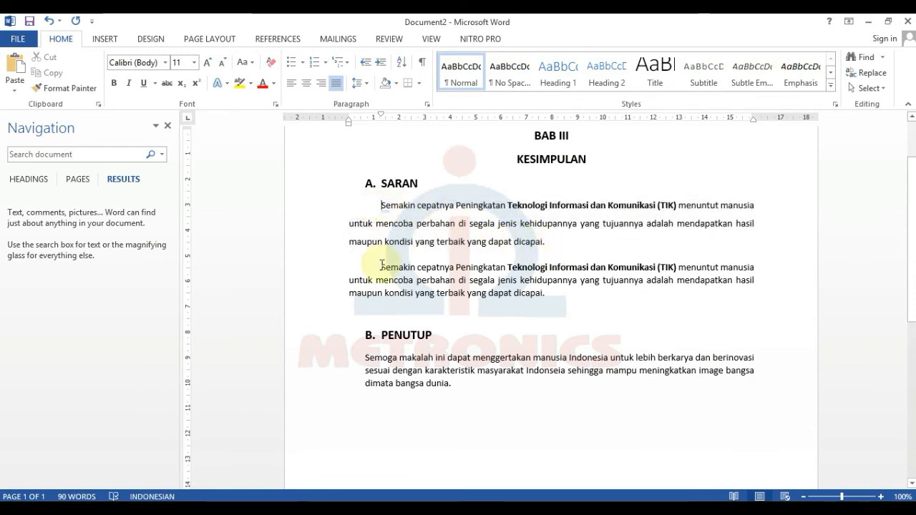
drag(380, 266, 560, 299)
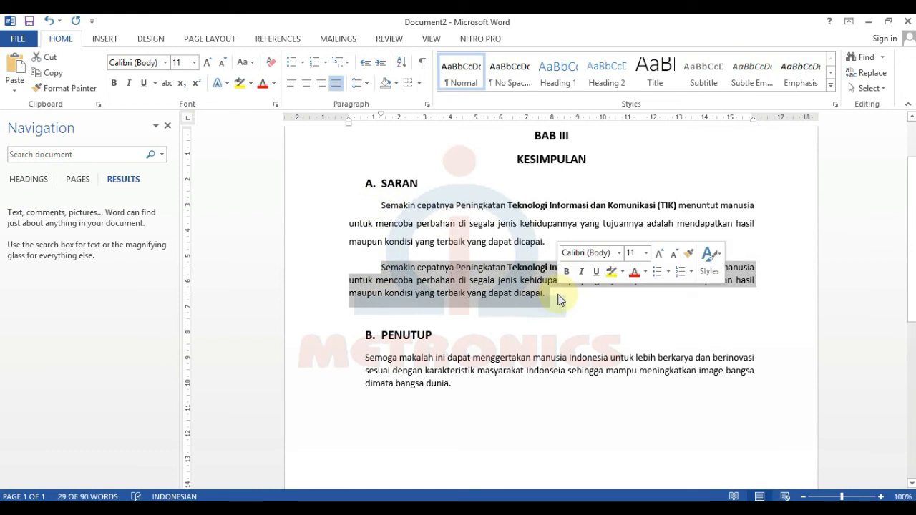
click(478, 280)
drag(363, 268, 562, 298)
click(398, 241)
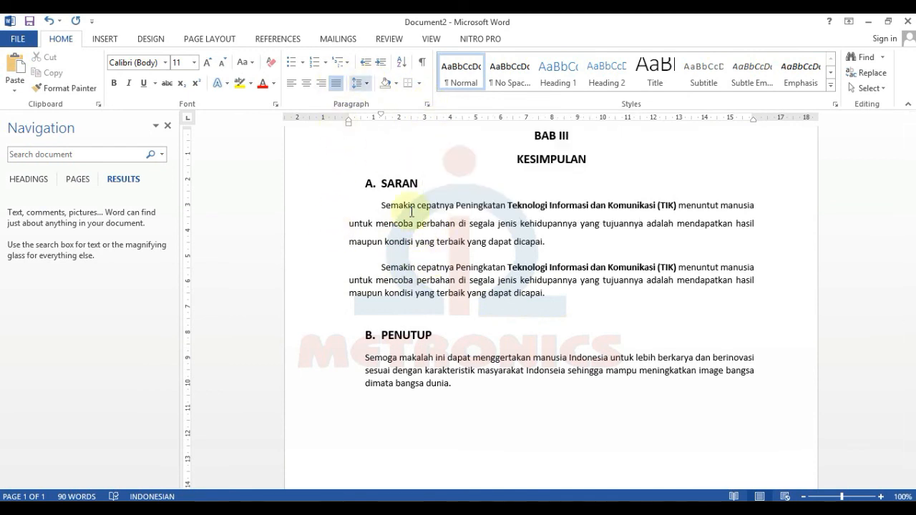
Step: Set the line spacing of the second paragraph under "SARAN" to 1,5
drag(377, 264, 606, 292)
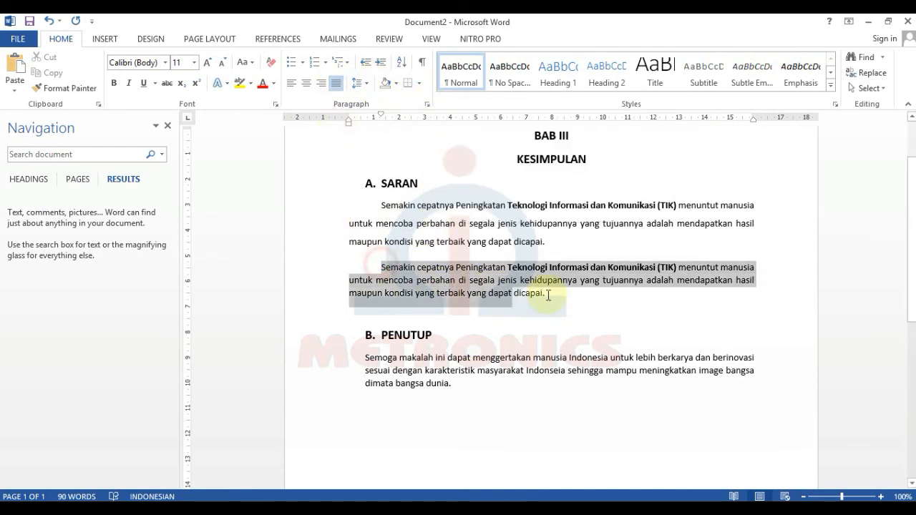
click(408, 281)
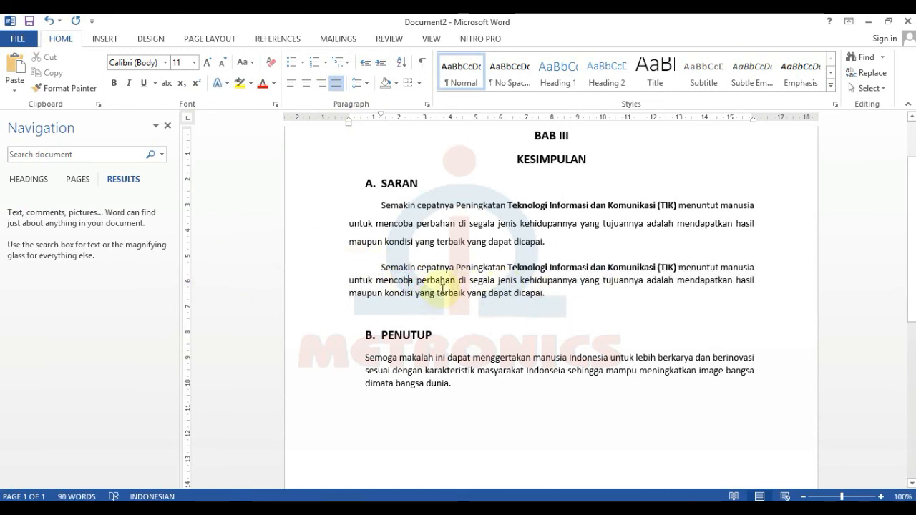
key(F3)
key(Escape)
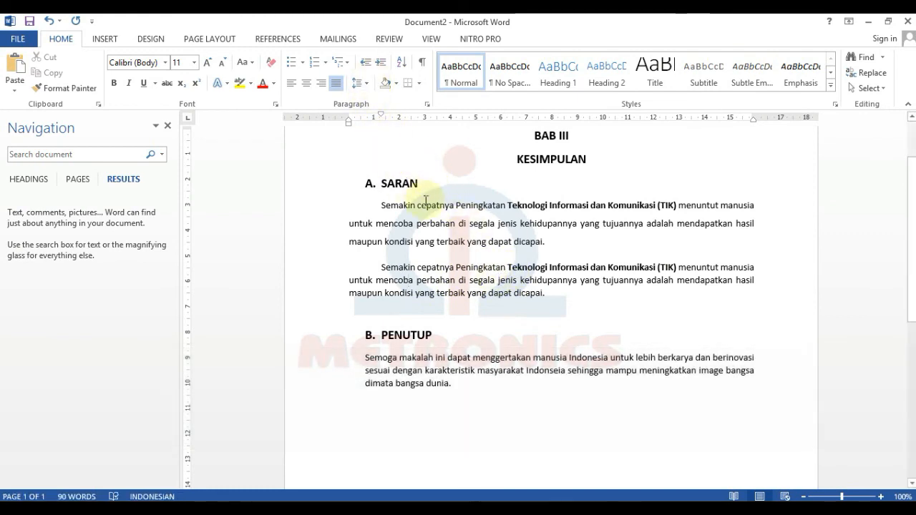
click(366, 84)
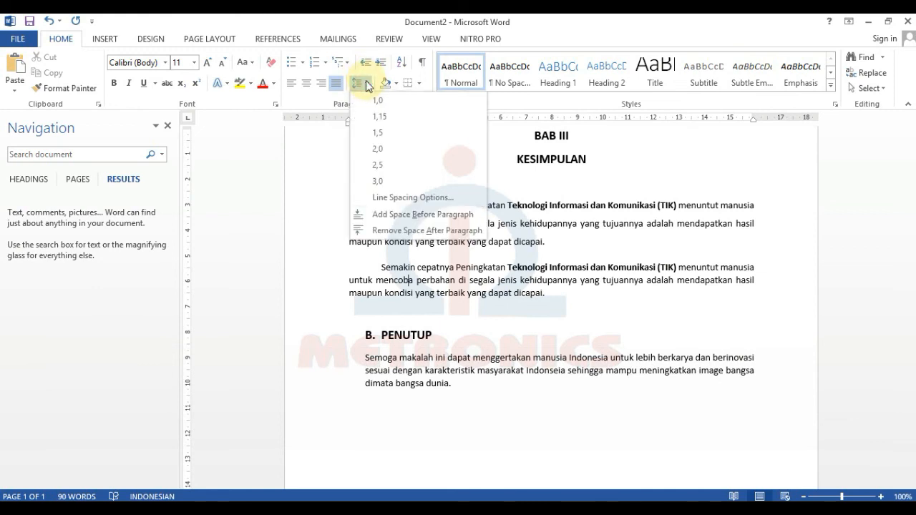
click(377, 134)
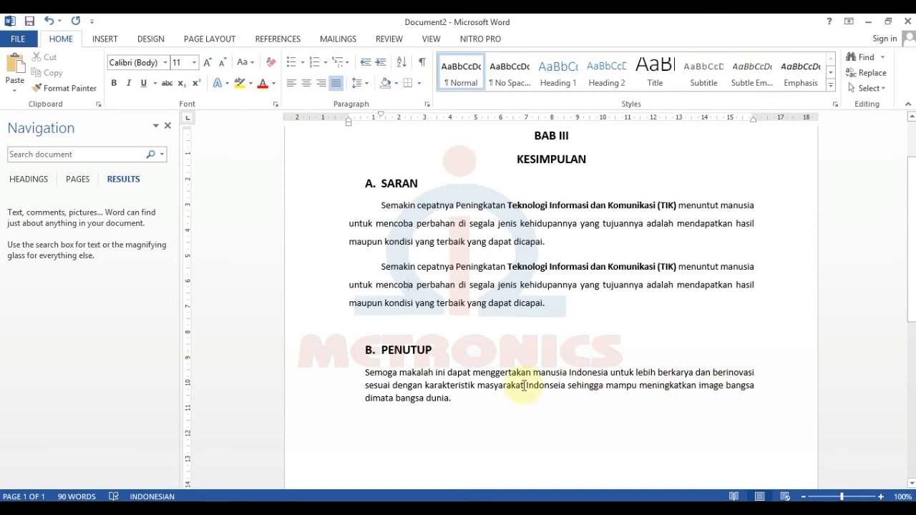
Step: Select the whole paragraph under "PENUTUP" and set its line spacing to 1,5
key(F3)
key(Escape)
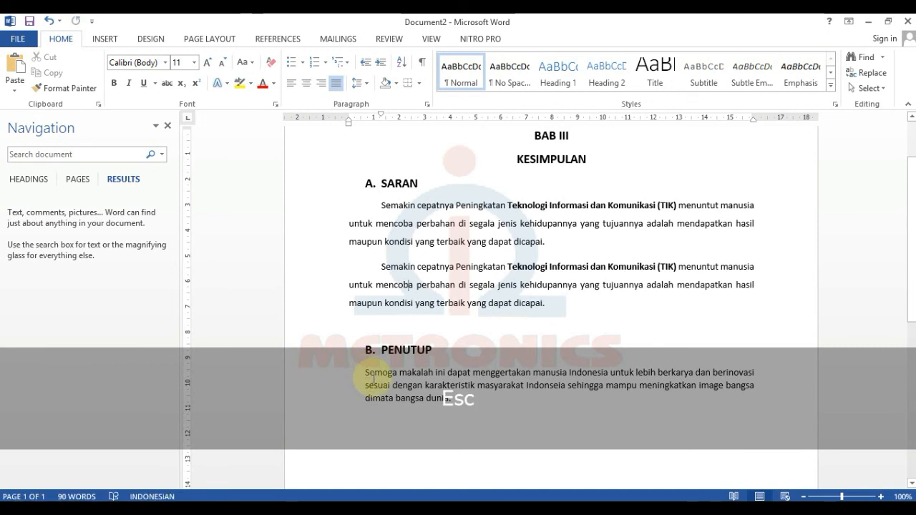
drag(365, 372, 489, 420)
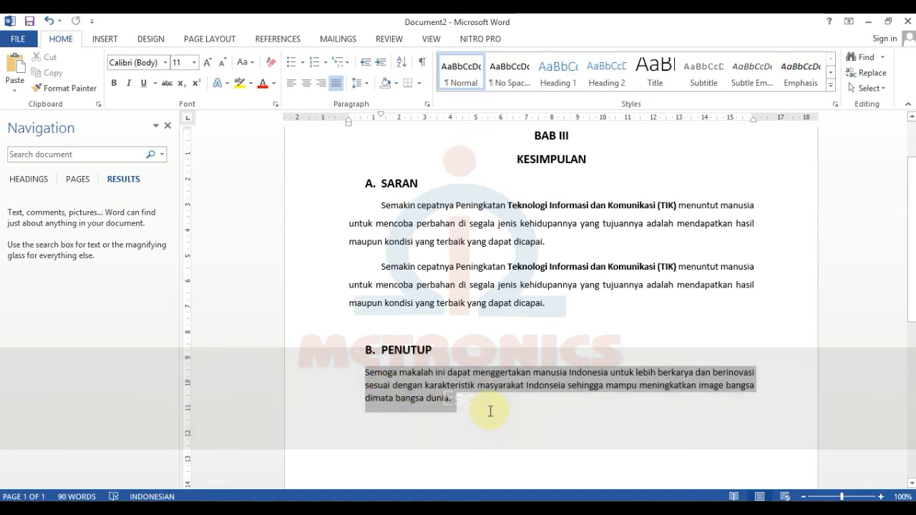
click(362, 83)
key(F3)
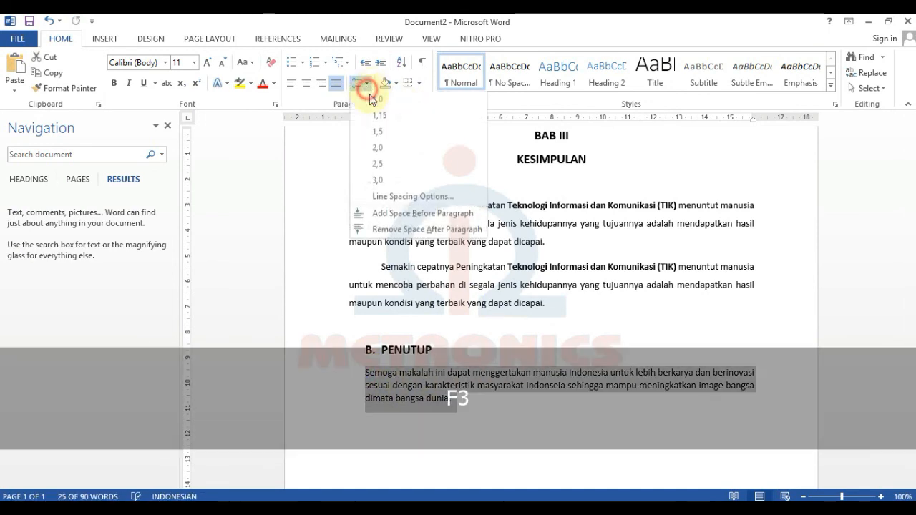
key(Escape)
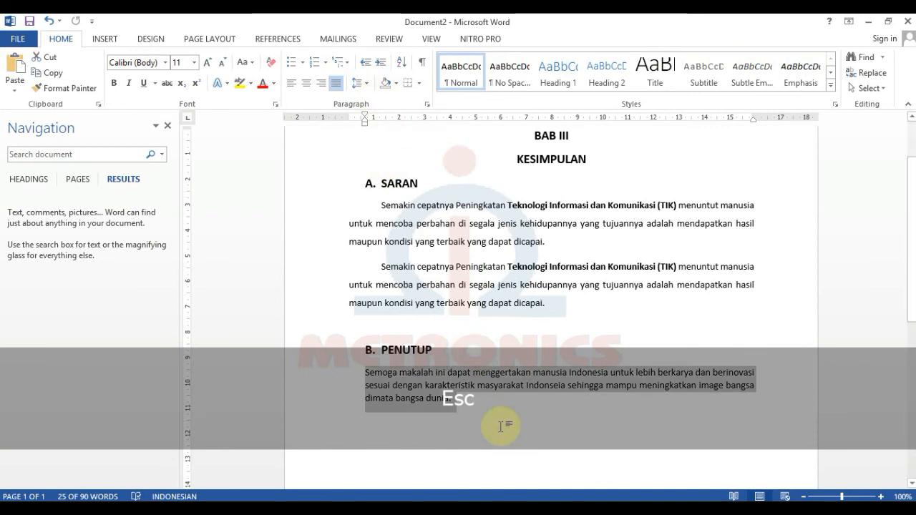
drag(474, 408, 366, 372)
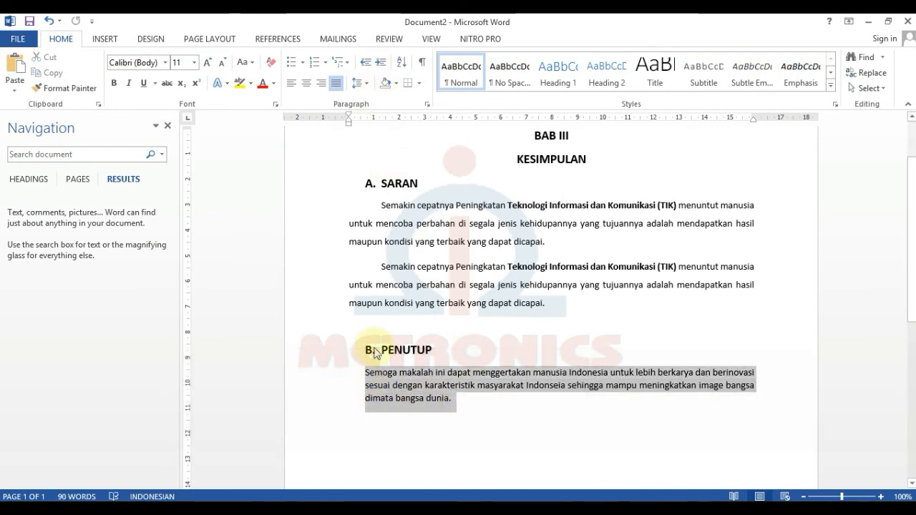
click(362, 84)
click(377, 133)
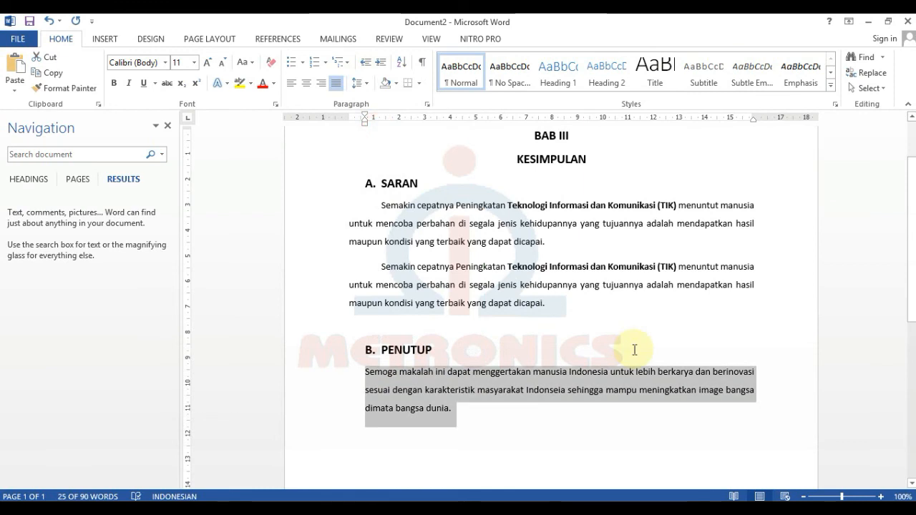
click(495, 380)
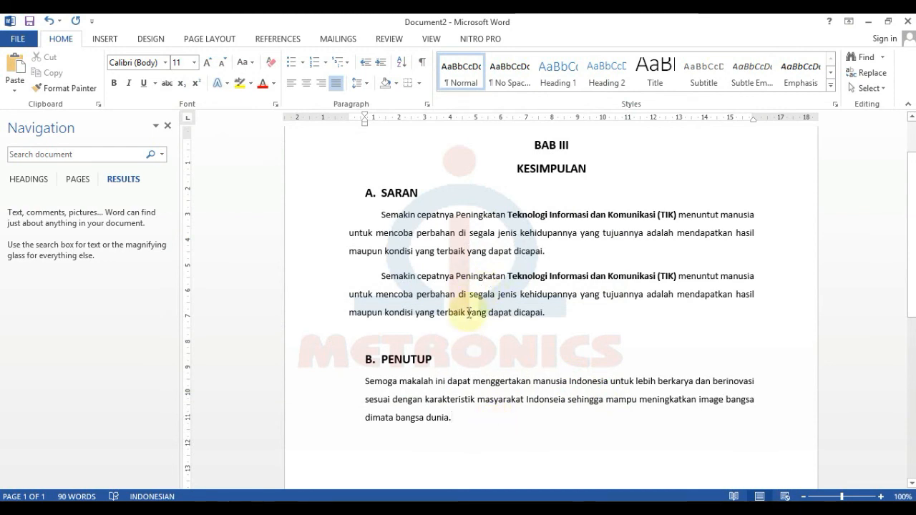
Step: Save the document as a Word Document named "Latihan 3" in the Documents library
click(25, 43)
click(25, 37)
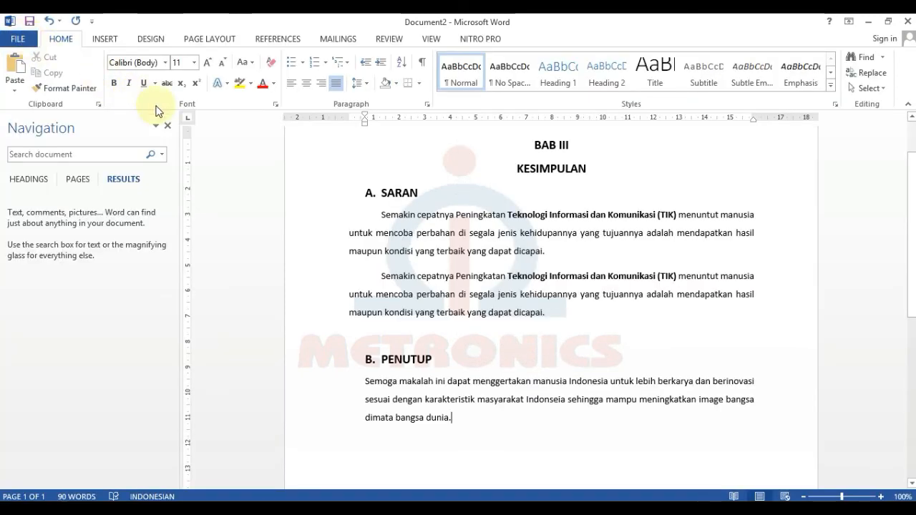
key(ctrl)
key(ctrl+s)
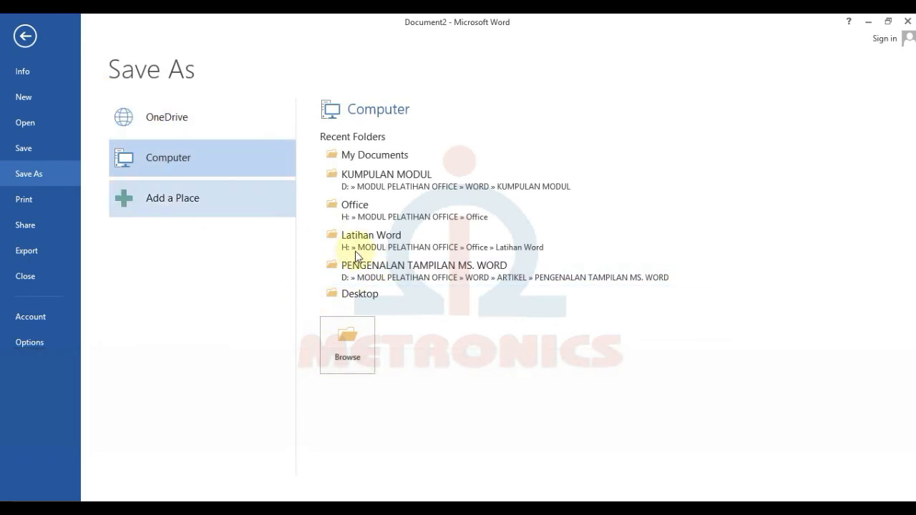
click(350, 357)
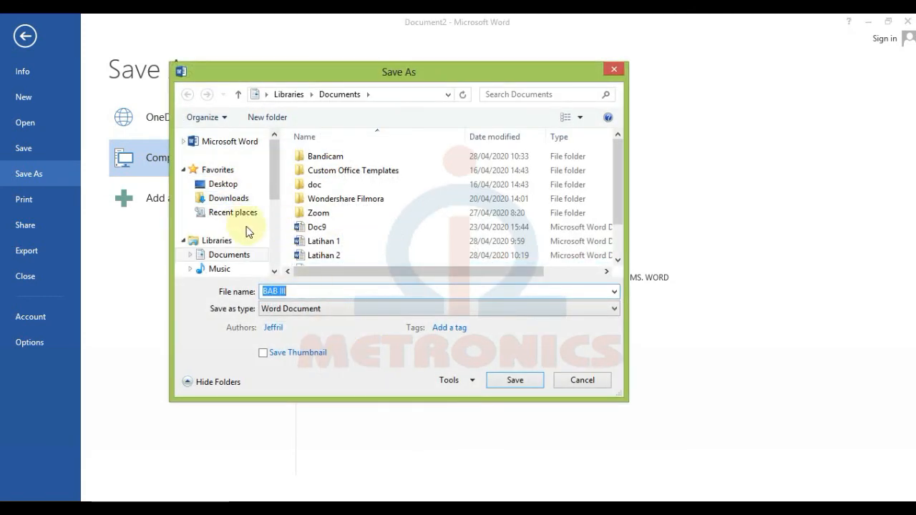
click(241, 256)
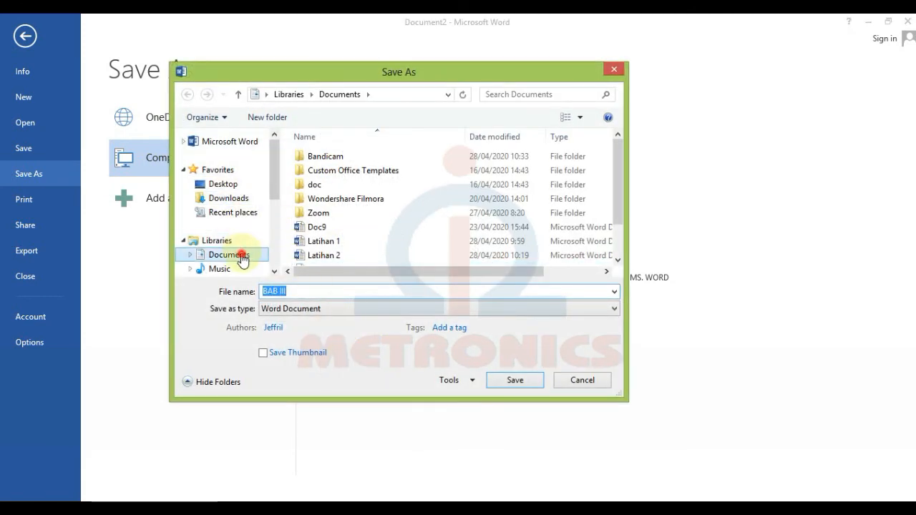
click(356, 291)
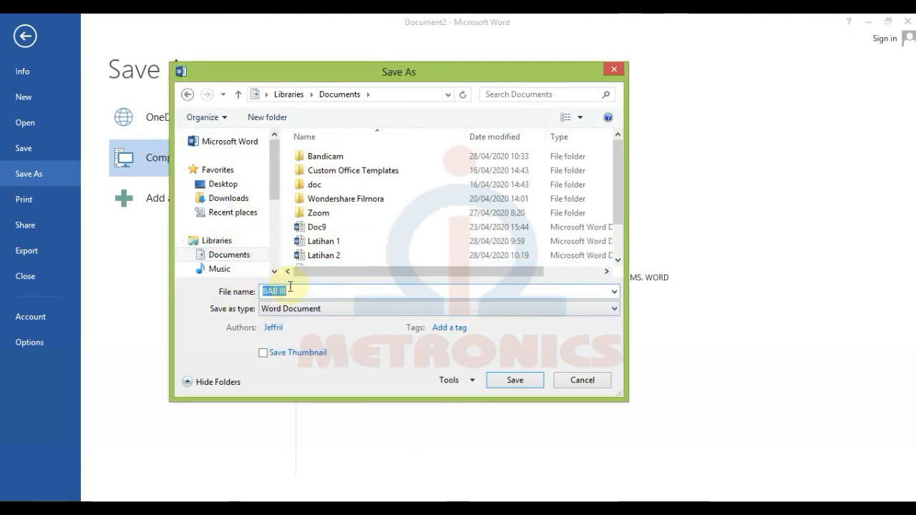
text(Latihan )
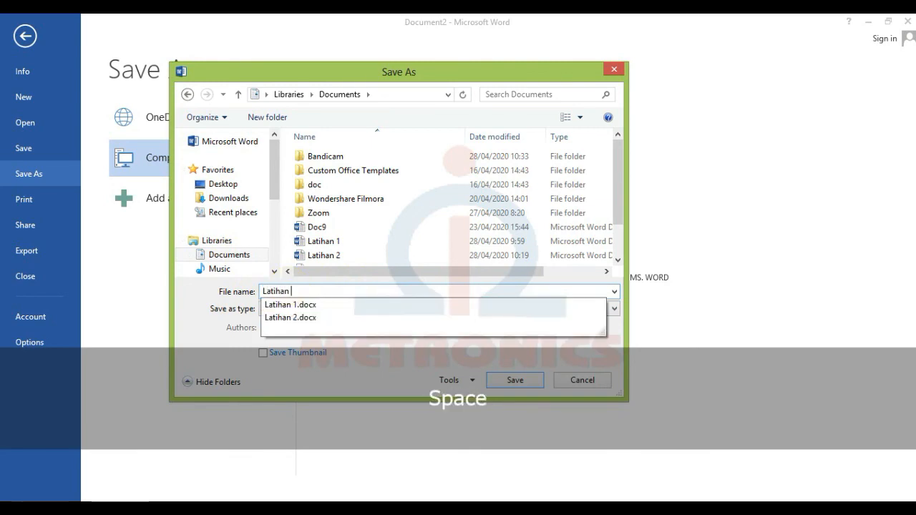
text(3)
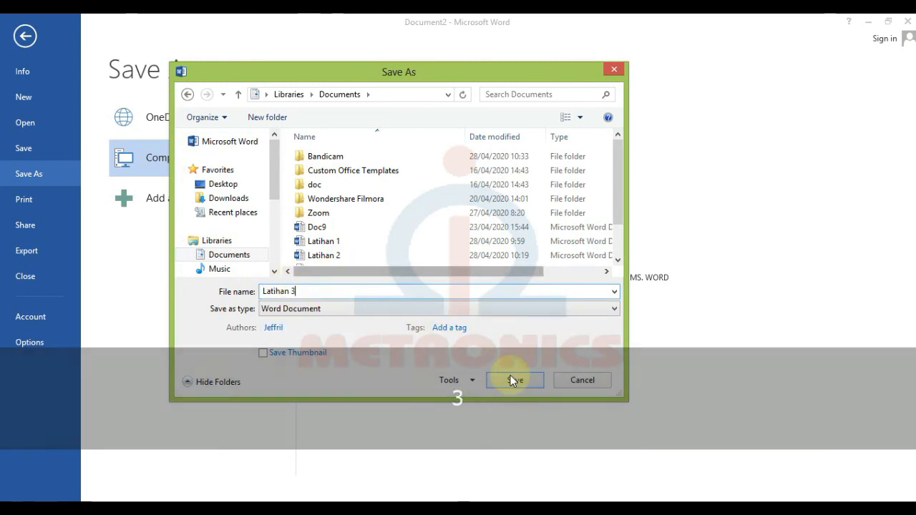
click(523, 384)
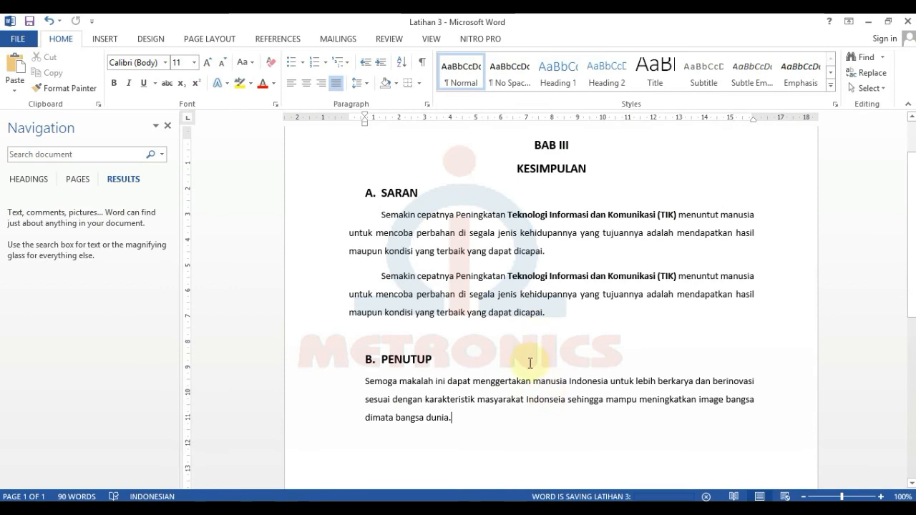
click(528, 367)
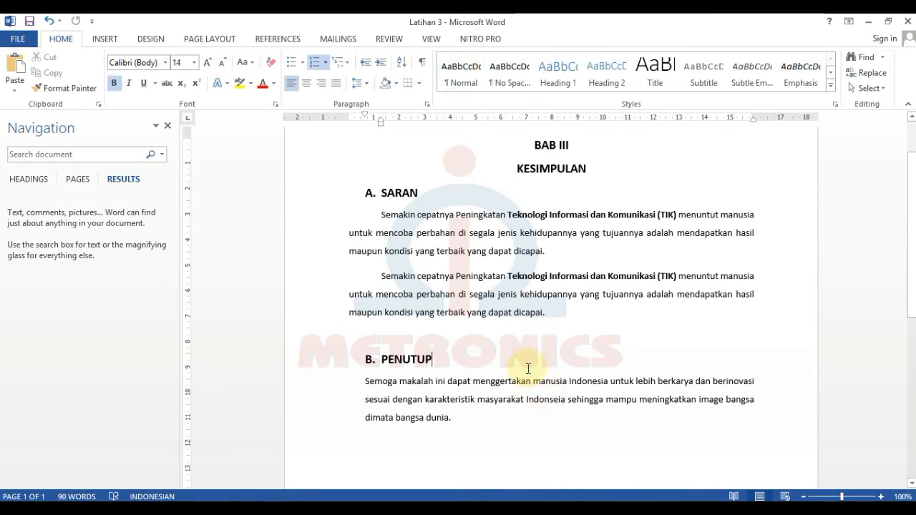